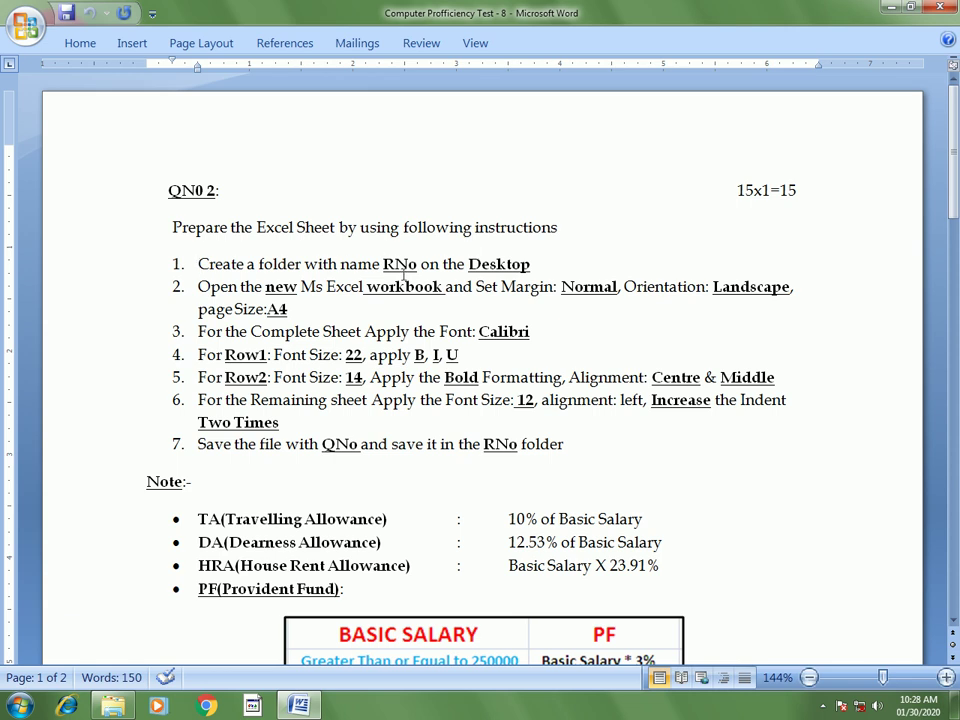
Create a new desktop folder named 56, then bring the Word instructions back on screen
{"action": "key", "text": "super+d"}
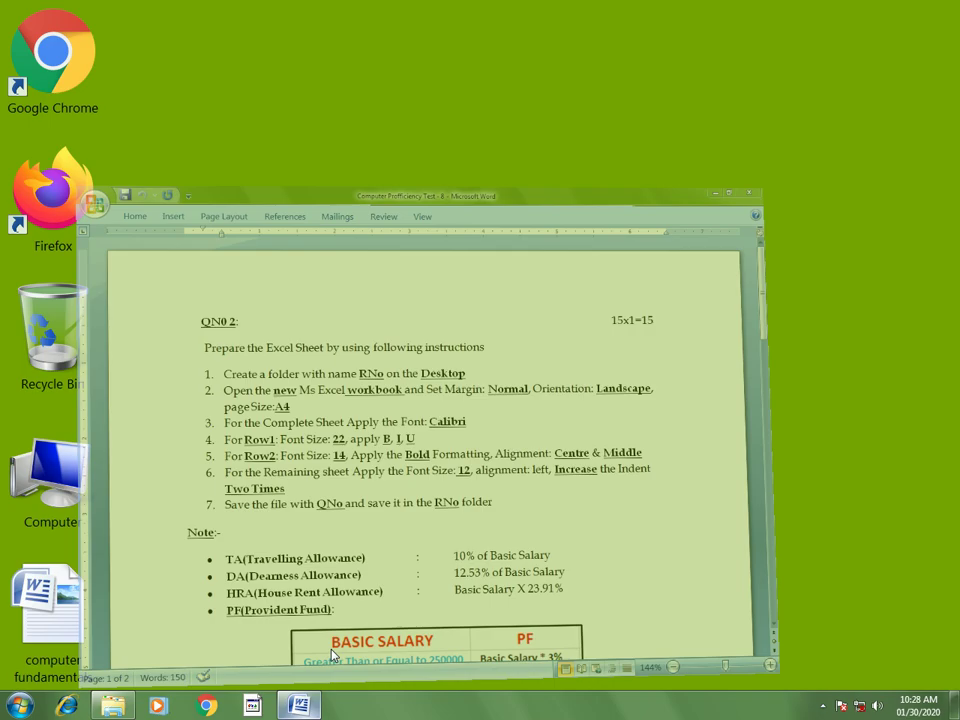
{"action": "right_click", "coordinate": [365, 148]}
{"action": "mouse_move", "coordinate": [452, 300]}
{"action": "left_click", "coordinate": [663, 300]}
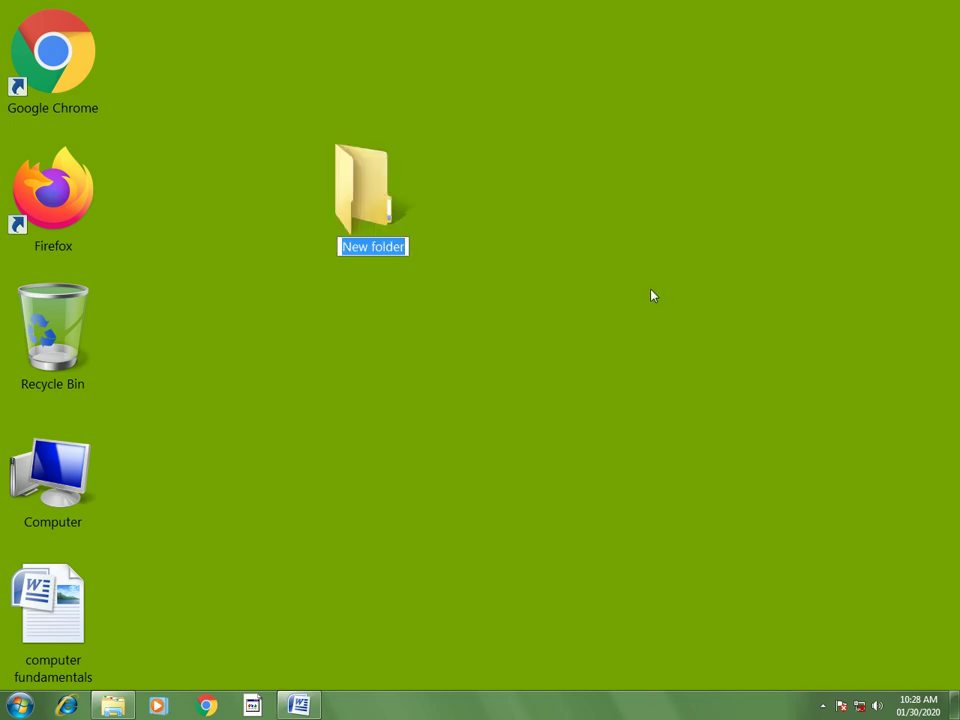
{"action": "type", "text": "56"}
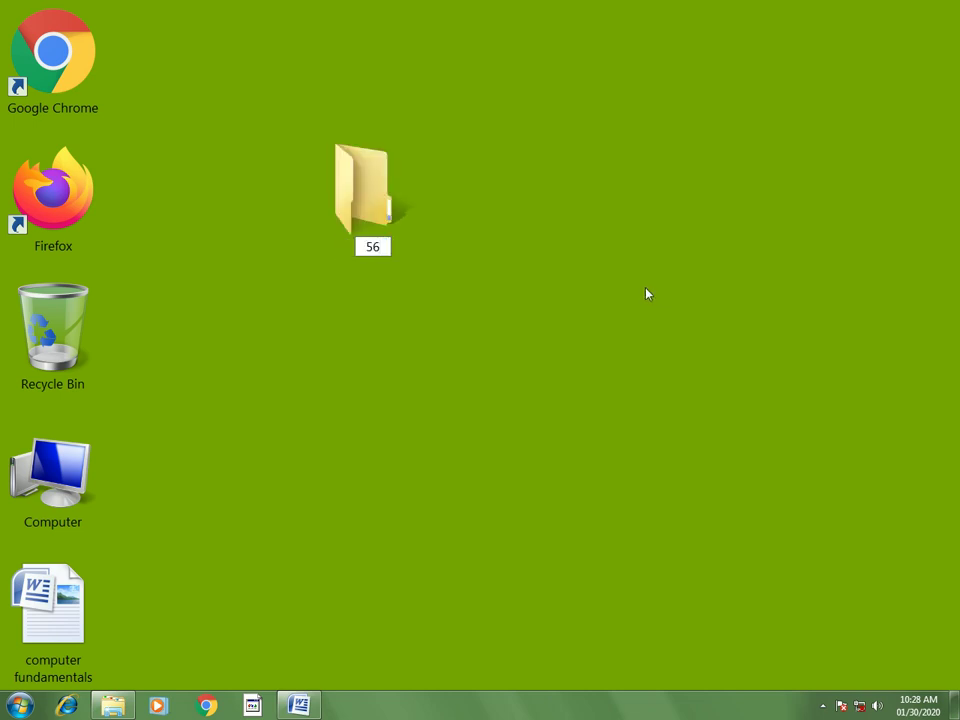
{"action": "key", "text": "Return"}
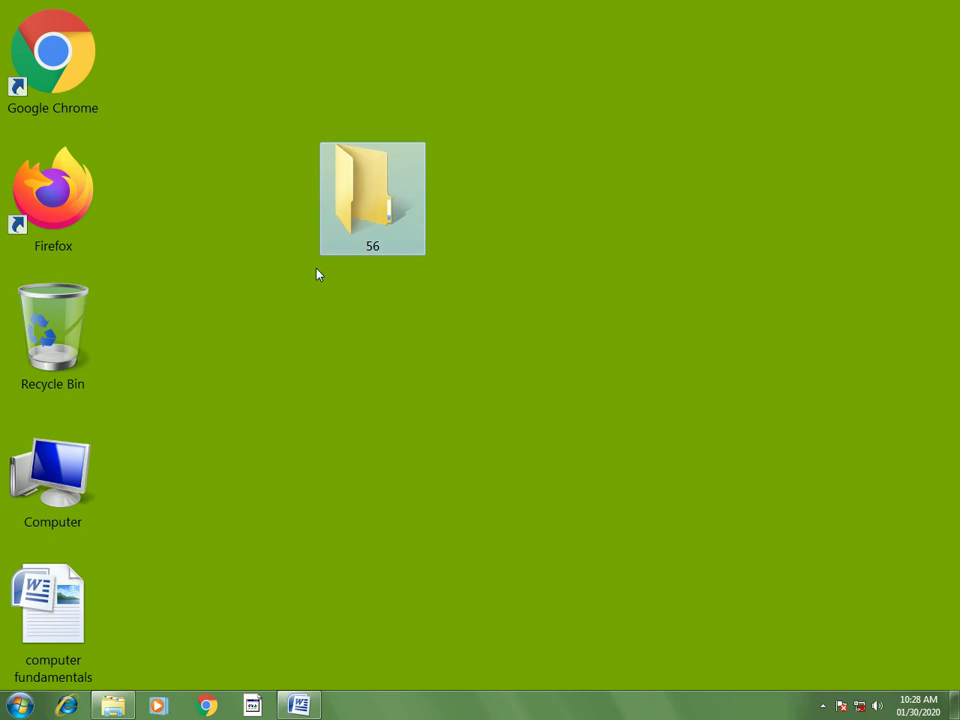
{"action": "left_click", "coordinate": [298, 705]}
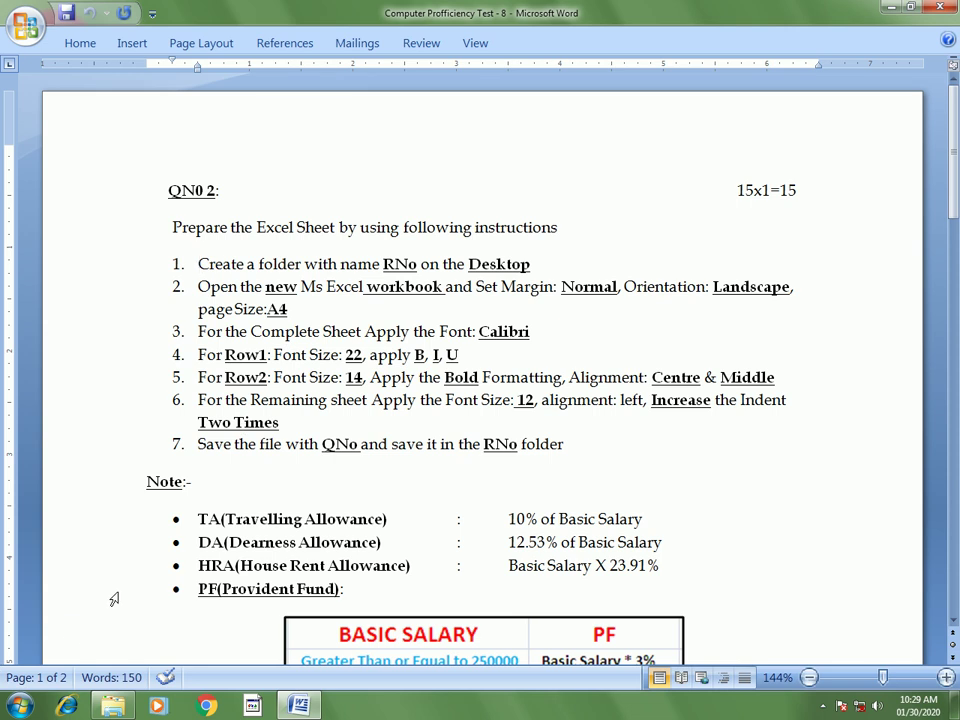
Launch Microsoft Office Excel 2007 from the Start menu's Microsoft Office group to get blank Book1
{"action": "left_click", "coordinate": [20, 706]}
{"action": "left_click", "coordinate": [70, 646]}
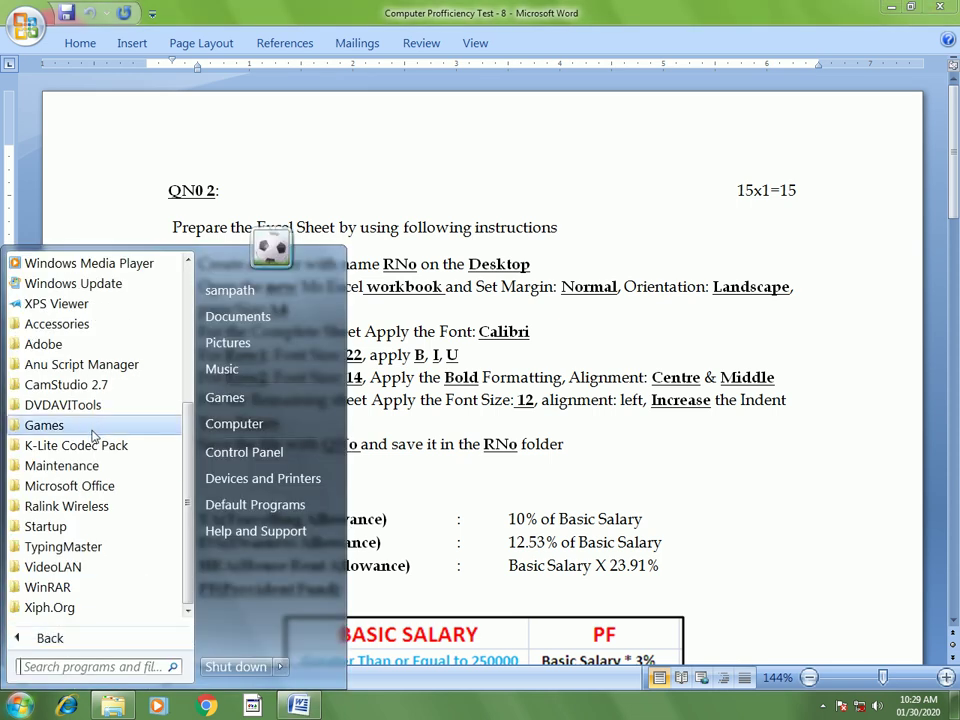
{"action": "left_click", "coordinate": [75, 486]}
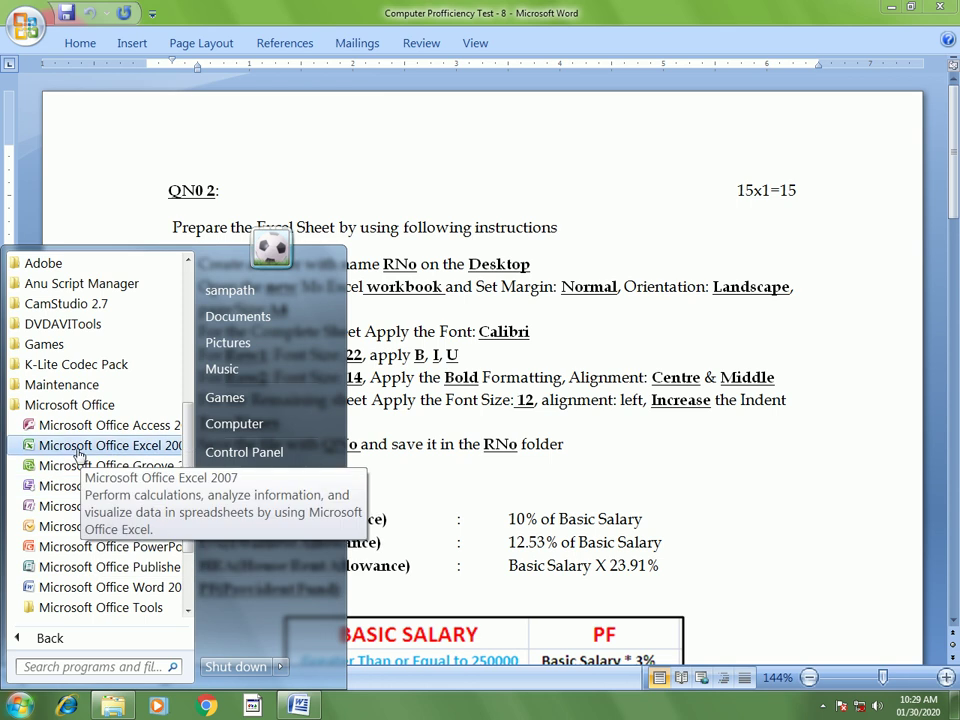
{"action": "left_click", "coordinate": [78, 454]}
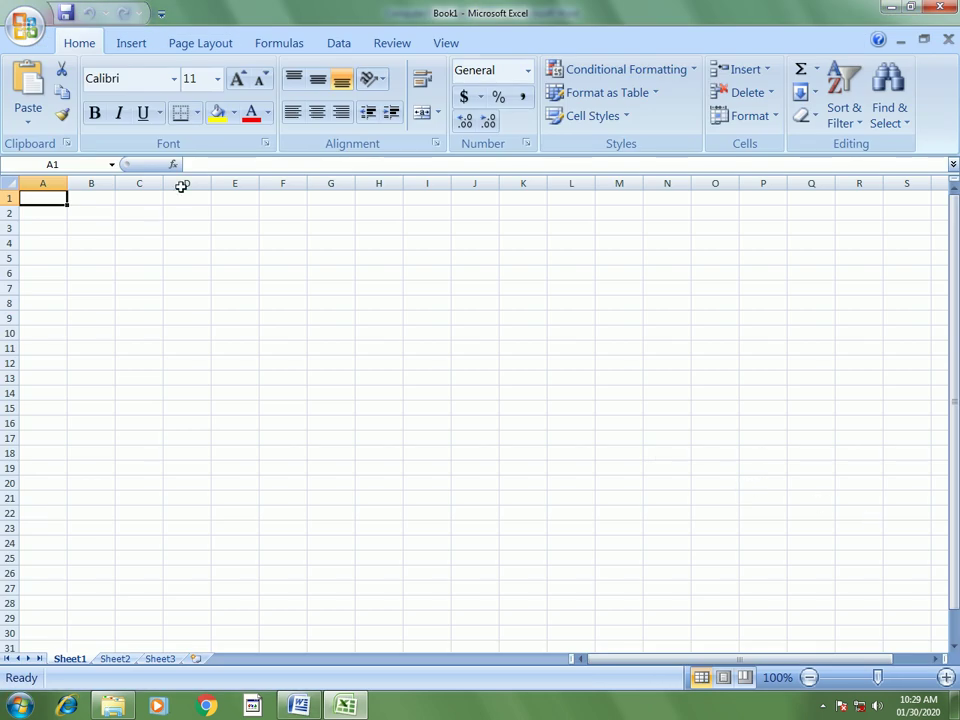
Give the sheet Normal margins, Landscape orientation and A4 paper size
{"action": "left_click", "coordinate": [218, 43]}
{"action": "left_click", "coordinate": [153, 92]}
{"action": "left_click", "coordinate": [187, 186]}
{"action": "left_click", "coordinate": [207, 119]}
{"action": "left_click", "coordinate": [246, 204]}
{"action": "left_click", "coordinate": [262, 112]}
{"action": "left_click", "coordinate": [300, 340]}
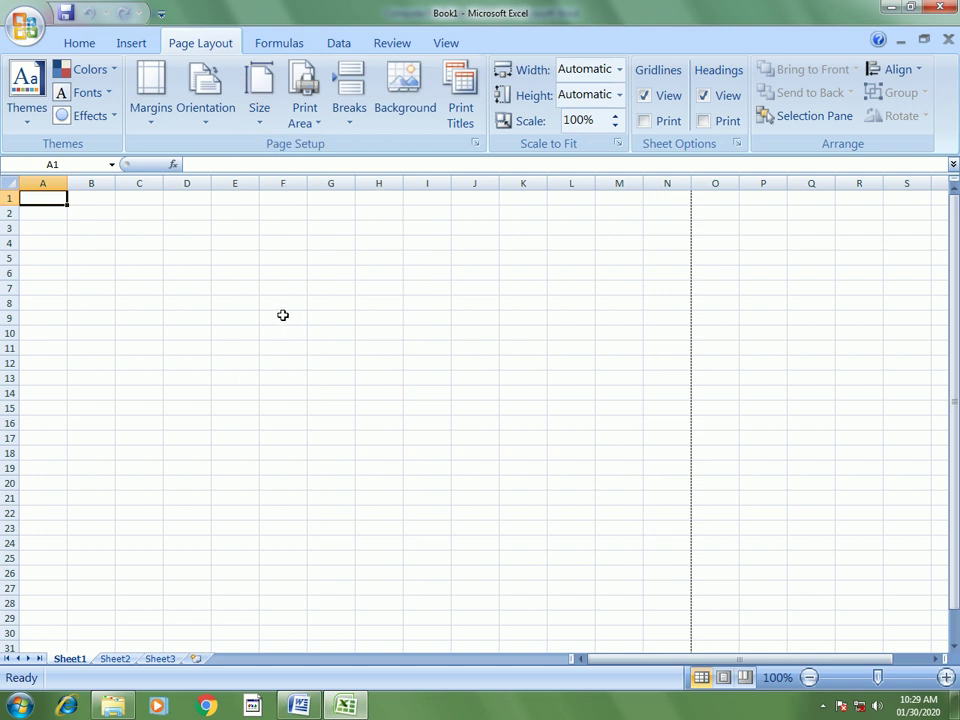
{"action": "scroll", "coordinate": [177, 284], "scroll_direction": "up", "scroll_amount": 2}
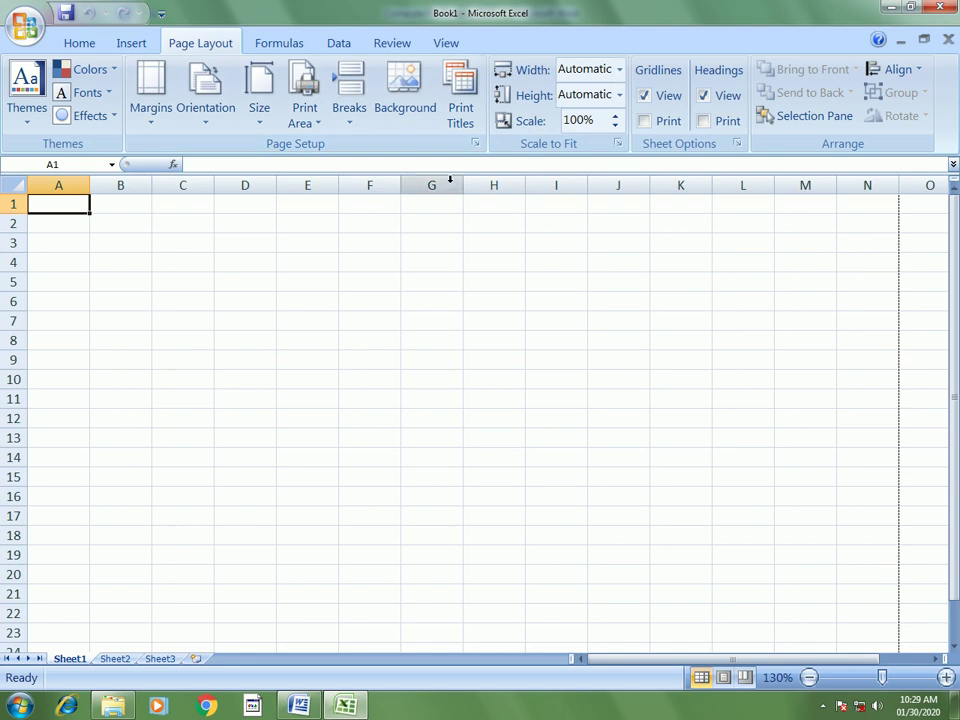
{"action": "left_click", "coordinate": [80, 44]}
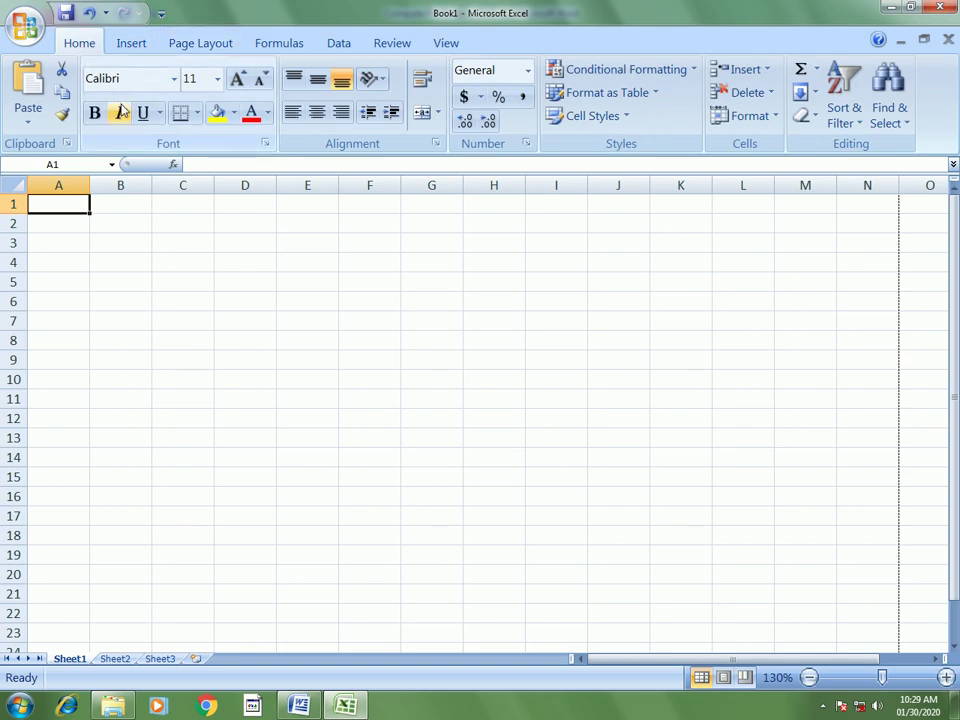
Format all of row 1 as 22-point bold, italic, underlined text
{"action": "left_click", "coordinate": [15, 203]}
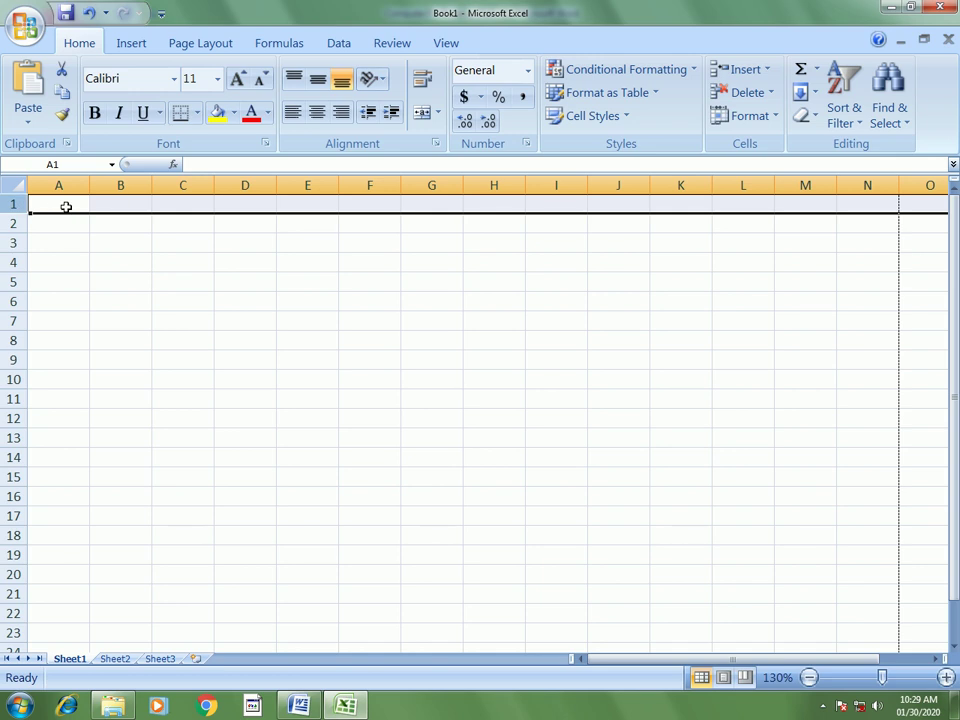
{"action": "left_click", "coordinate": [217, 78]}
{"action": "left_click", "coordinate": [193, 273]}
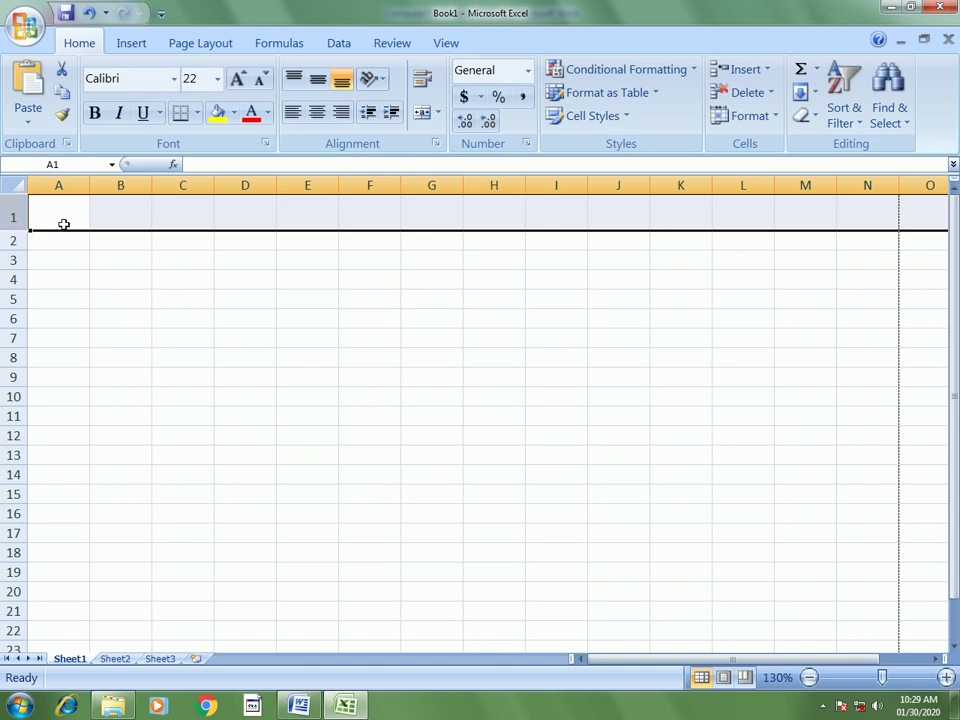
{"action": "left_click", "coordinate": [95, 113]}
{"action": "left_click", "coordinate": [118, 113]}
{"action": "left_click", "coordinate": [142, 113]}
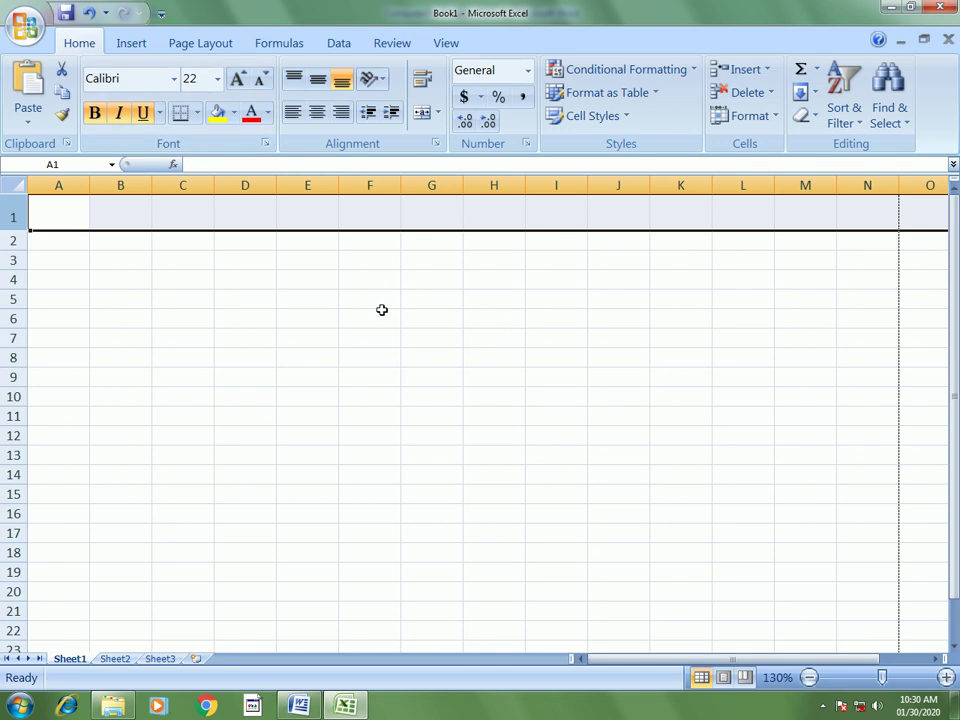
Format row 2 as 14-point bold text, centred and middle-aligned
{"action": "left_click", "coordinate": [14, 240]}
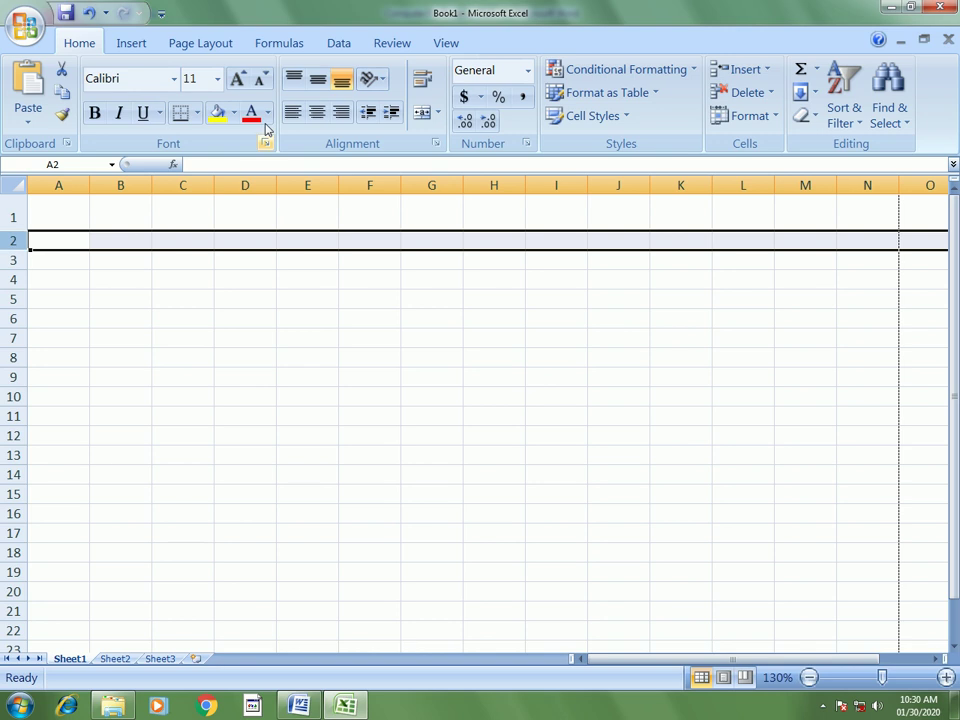
{"action": "left_click", "coordinate": [217, 78]}
{"action": "left_click", "coordinate": [193, 197]}
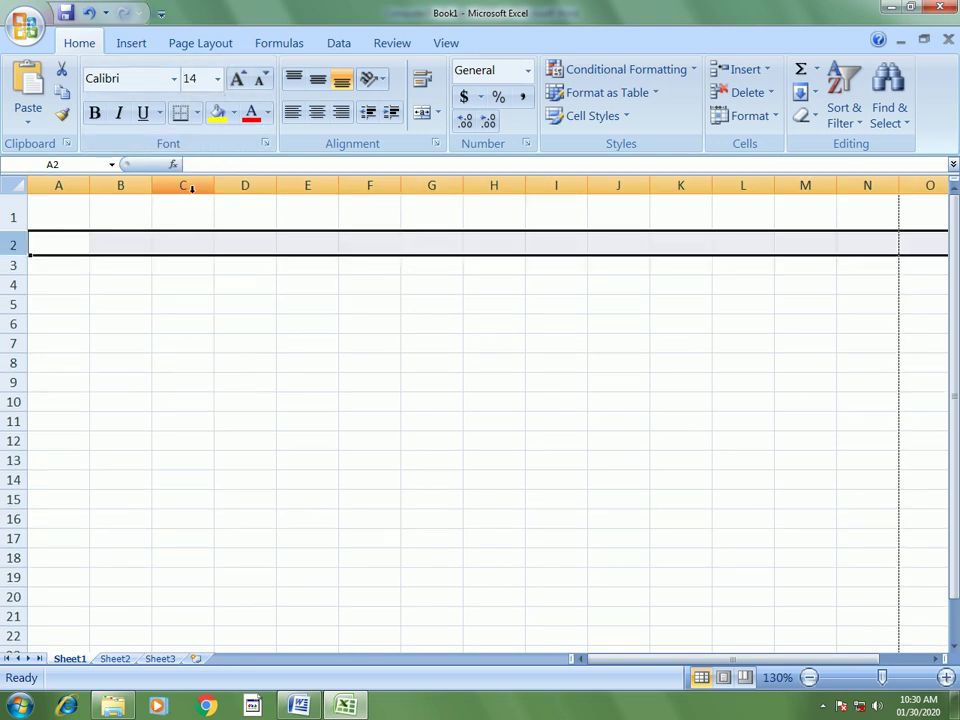
{"action": "left_click", "coordinate": [95, 114]}
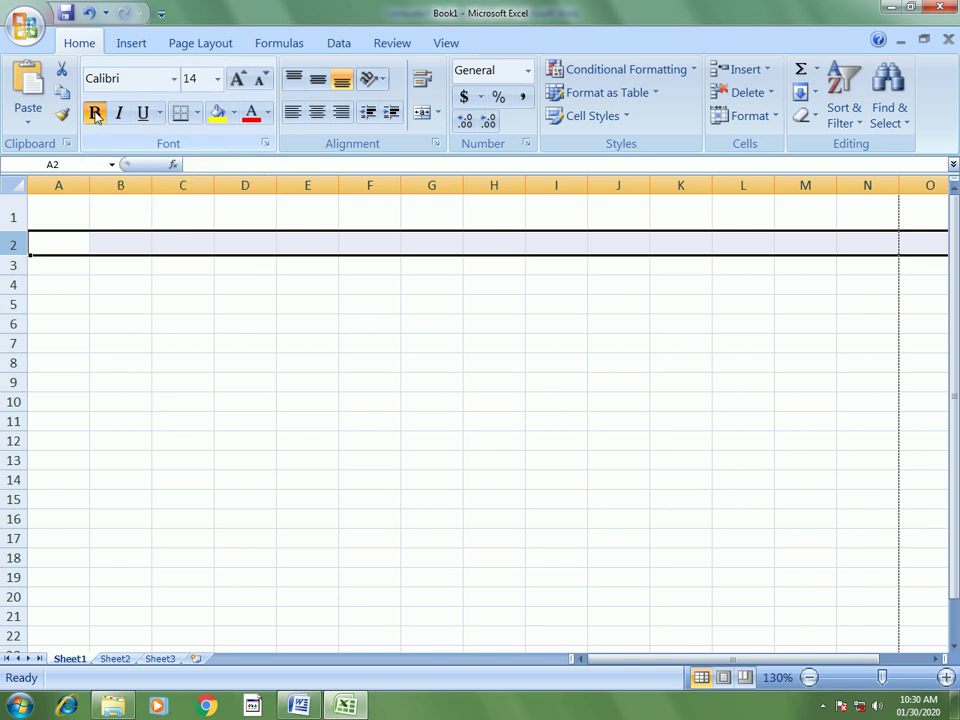
{"action": "left_click", "coordinate": [318, 115]}
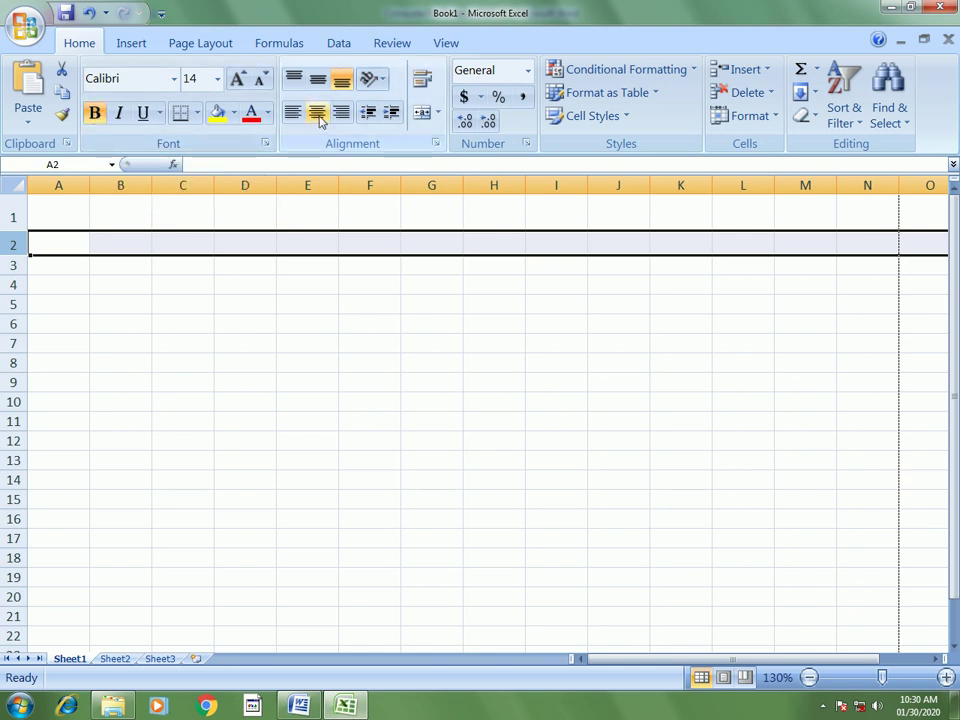
{"action": "left_click", "coordinate": [317, 79]}
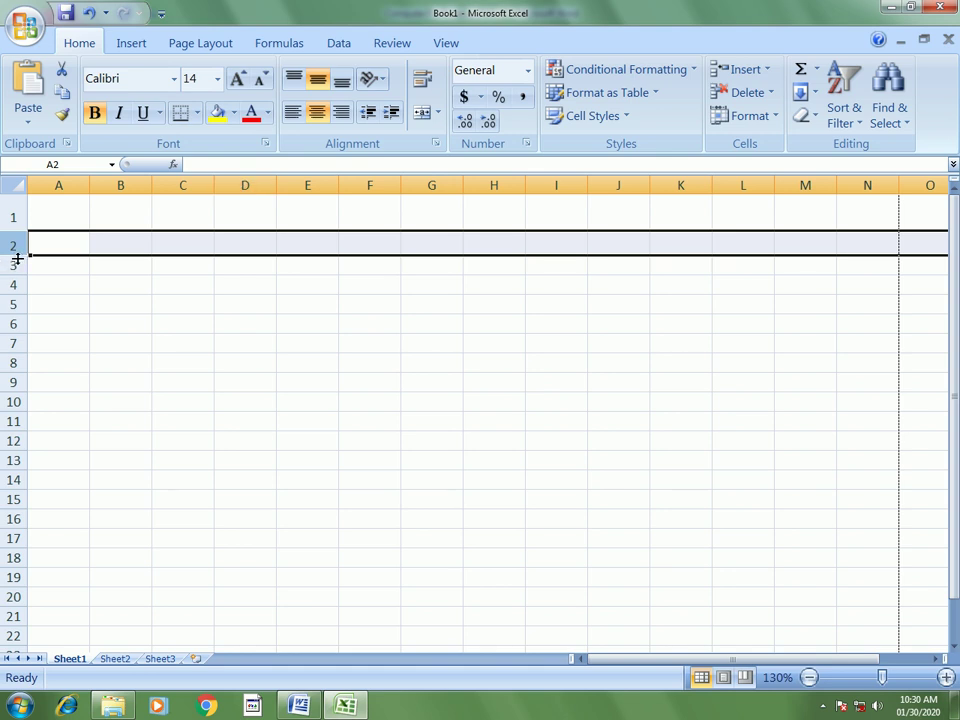
Make rows 3 through 22 12-point, left-aligned text
{"action": "left_click_drag", "start_coordinate": [13, 265], "coordinate": [20, 638]}
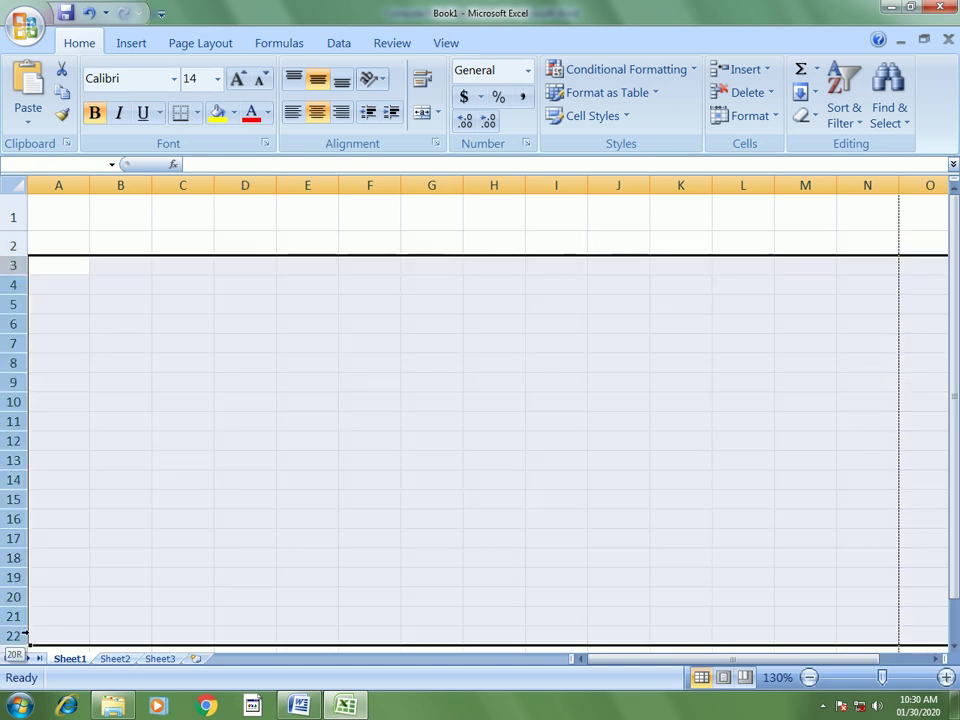
{"action": "left_click", "coordinate": [217, 78]}
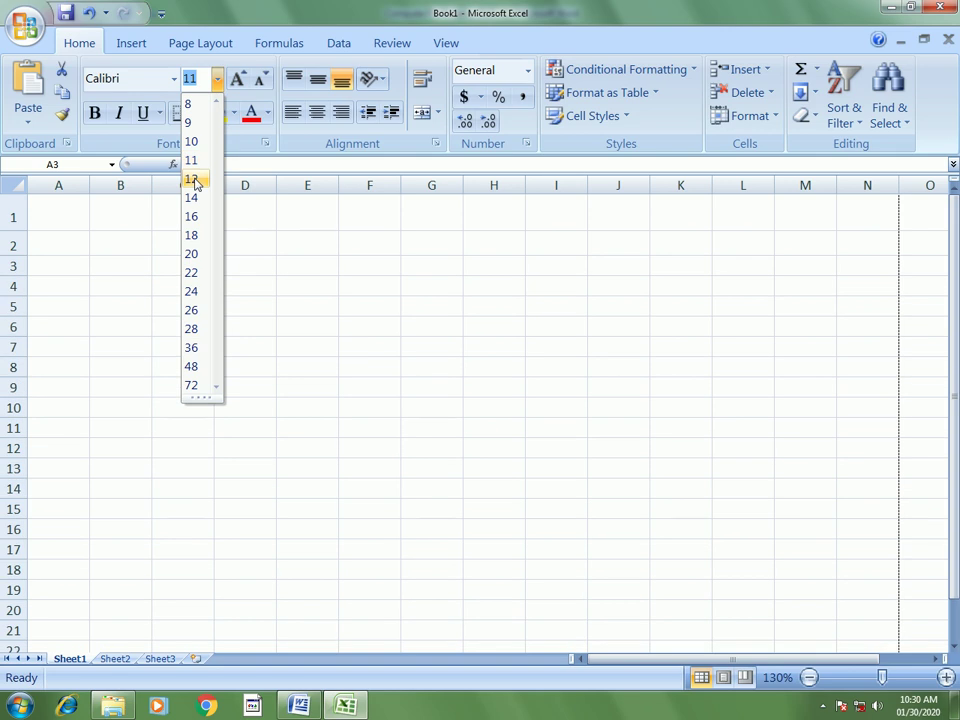
{"action": "left_click", "coordinate": [195, 180]}
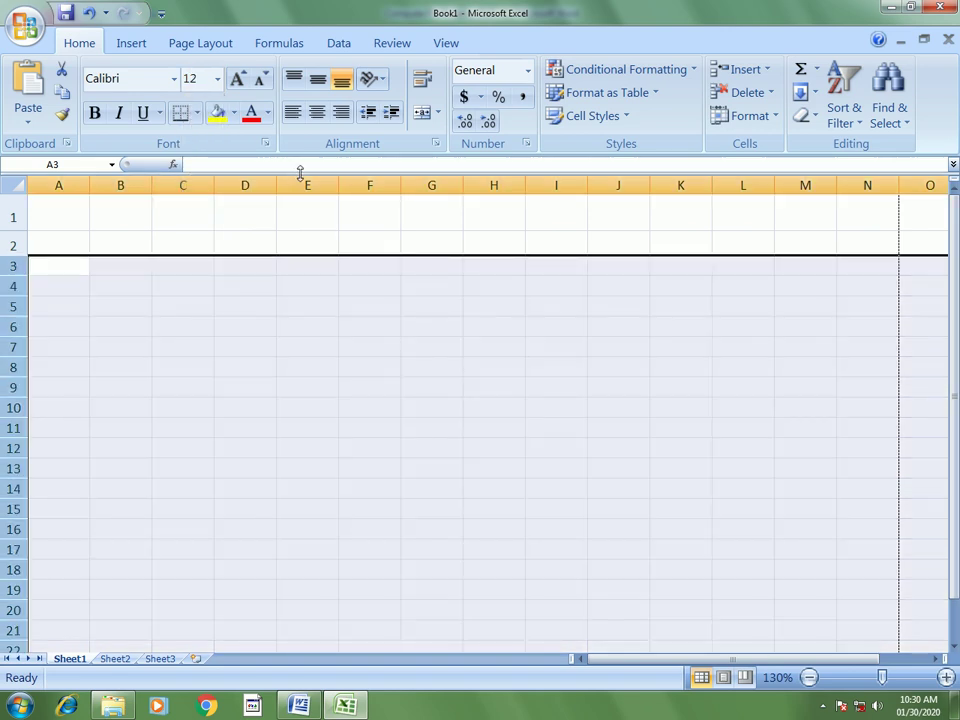
{"action": "left_click", "coordinate": [291, 114]}
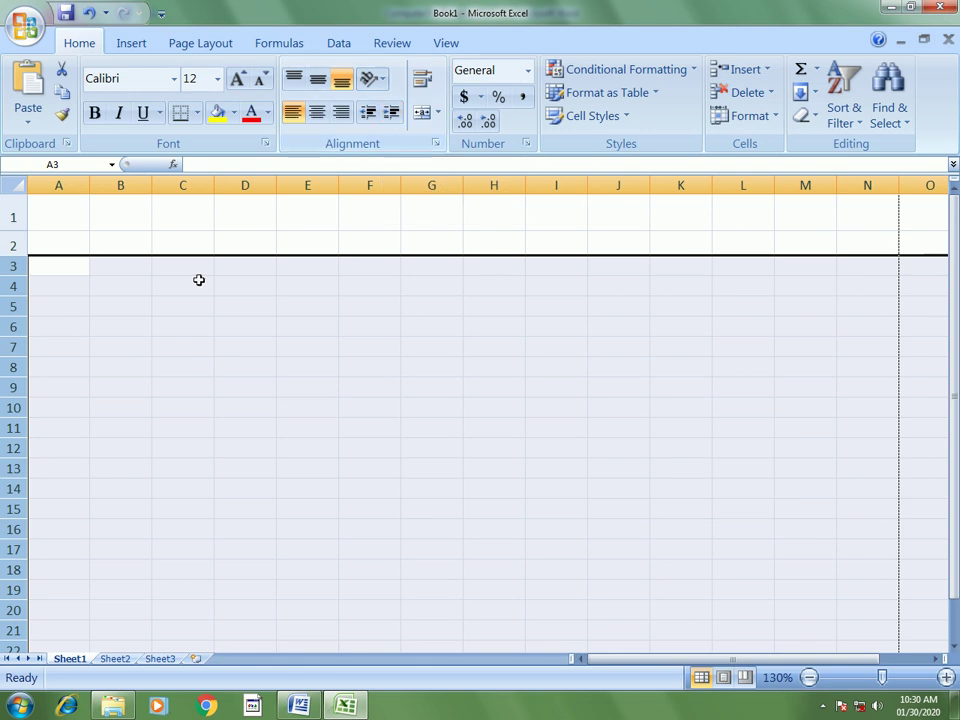
{"action": "left_click", "coordinate": [98, 284]}
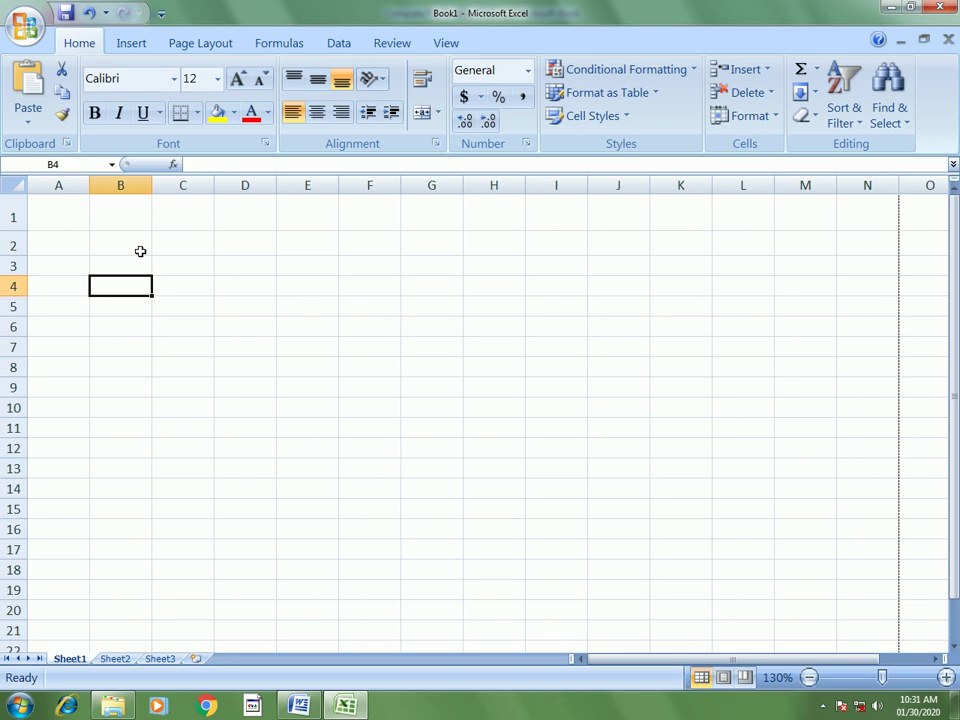
Enter the EmpId heading in A2 and ids 124, 452, 334 and 488 below it
{"action": "left_click", "coordinate": [71, 245]}
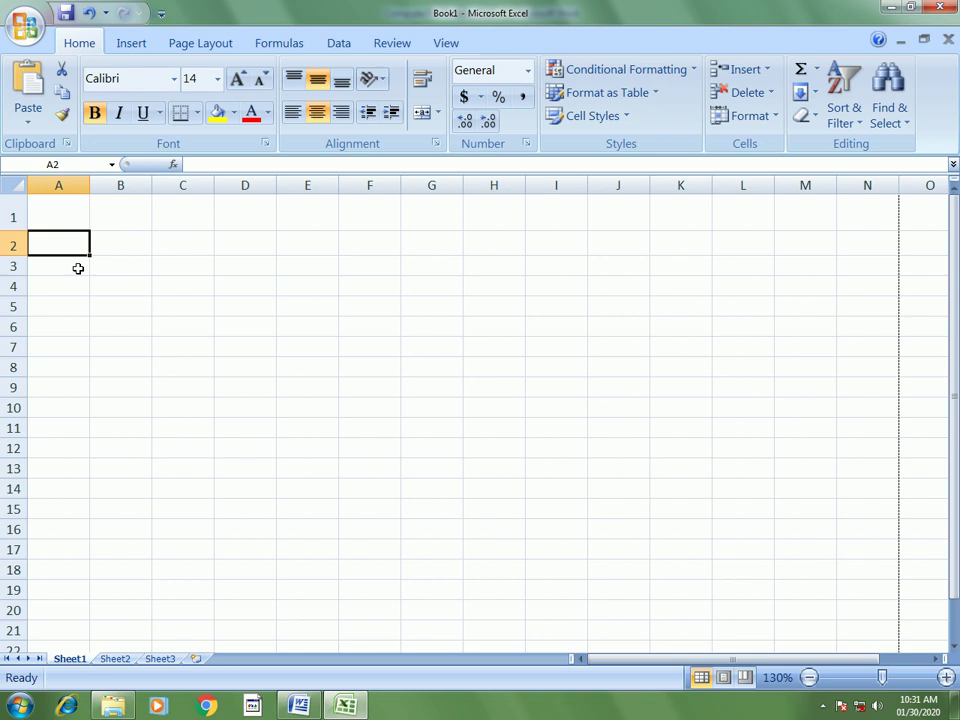
{"action": "type", "text": "Emp"}
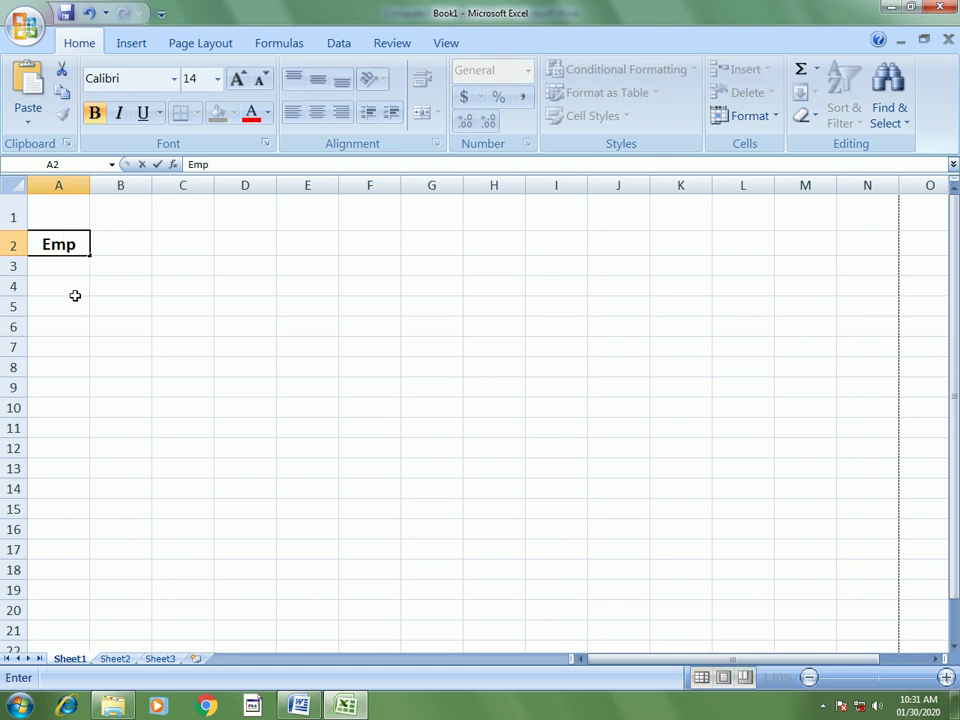
{"action": "type", "text": "Id"}
{"action": "key", "text": "Return"}
{"action": "type", "text": "124"}
{"action": "key", "text": "Return"}
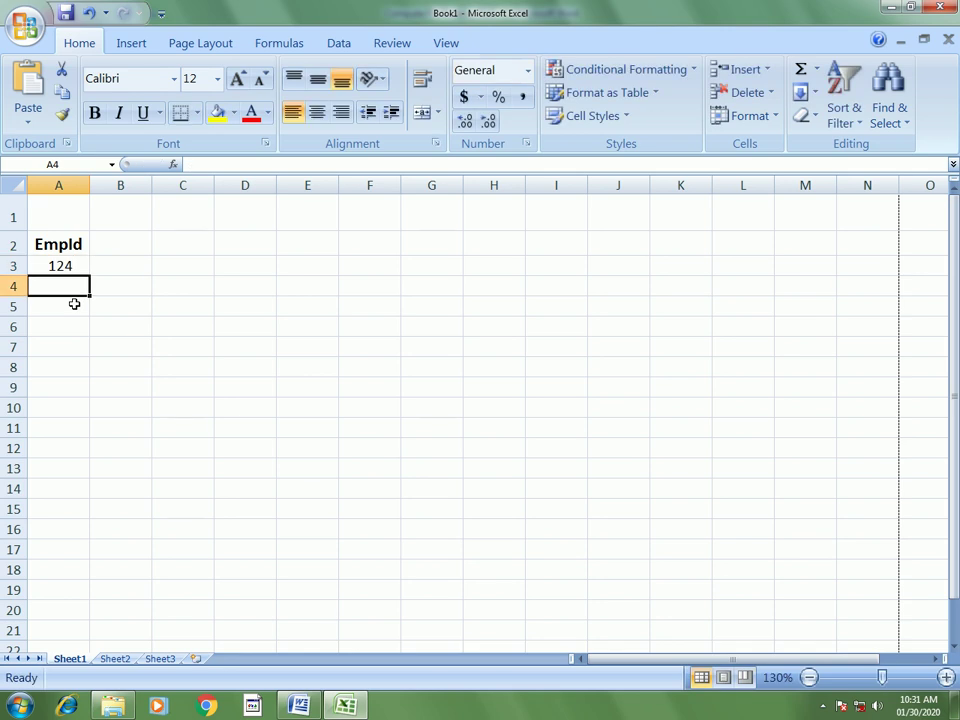
{"action": "type", "text": "452"}
{"action": "key", "text": "Return"}
{"action": "type", "text": "334"}
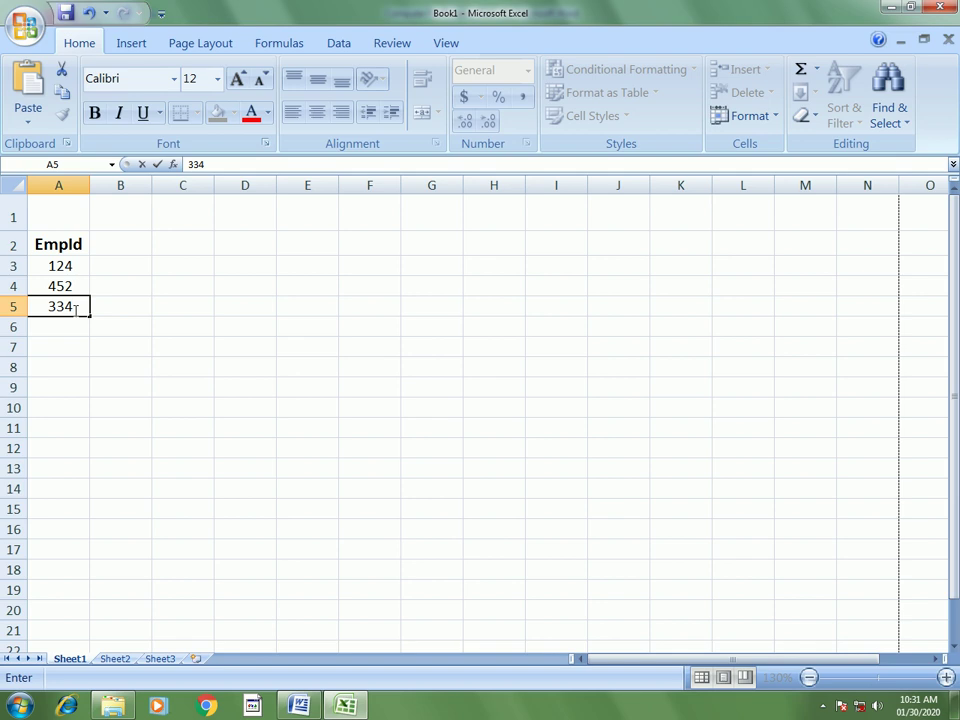
{"action": "key", "text": "Return"}
{"action": "type", "text": "488"}
{"action": "key", "text": "Return"}
{"action": "type", "text": "355"}
{"action": "type", "text": "622"}
Add ids 355, 622, 457 and 694 in A7:A10, fixing the merged 355622 entry
{"action": "key", "text": "Return"}
{"action": "key", "text": "Up"}
{"action": "key", "text": "BackSpace"}
{"action": "type", "text": "355"}
{"action": "key", "text": "Return"}
{"action": "type", "text": "622"}
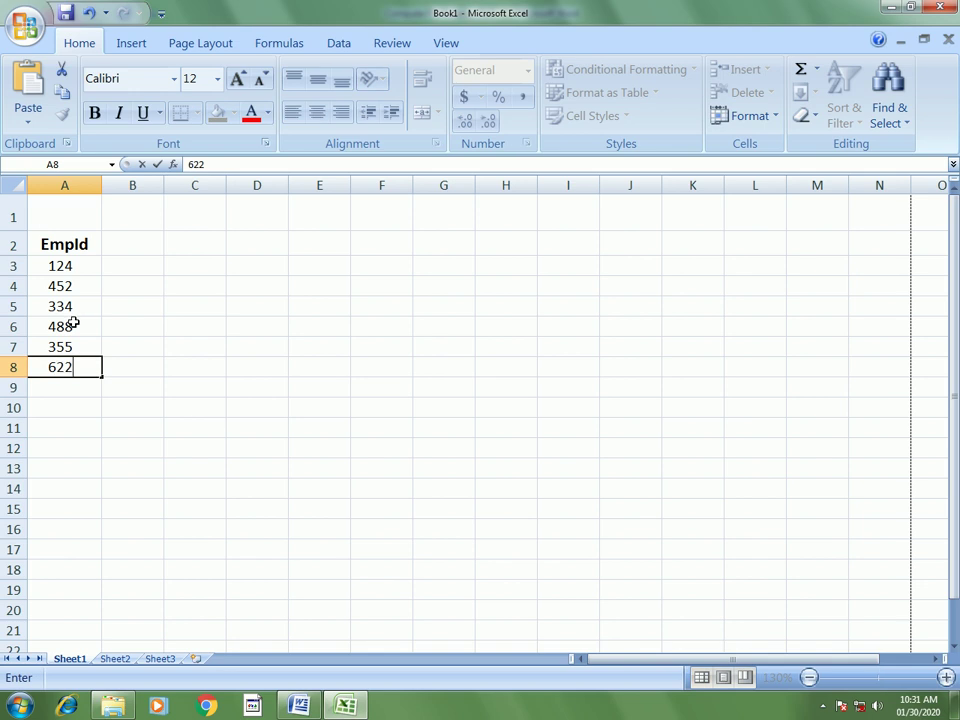
{"action": "key", "text": "Return"}
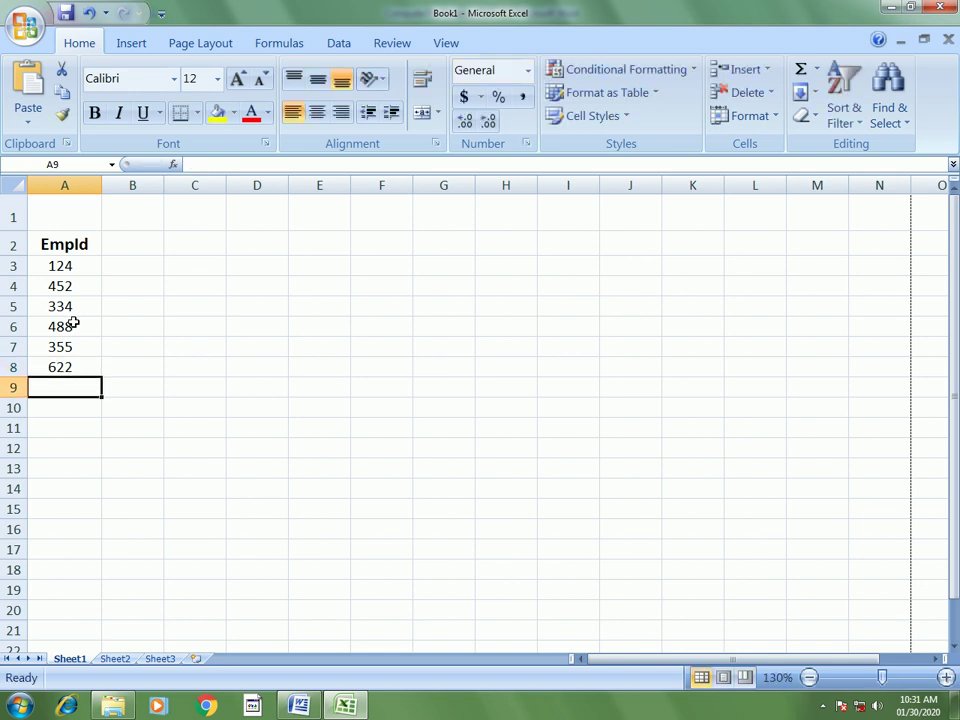
{"action": "type", "text": "457"}
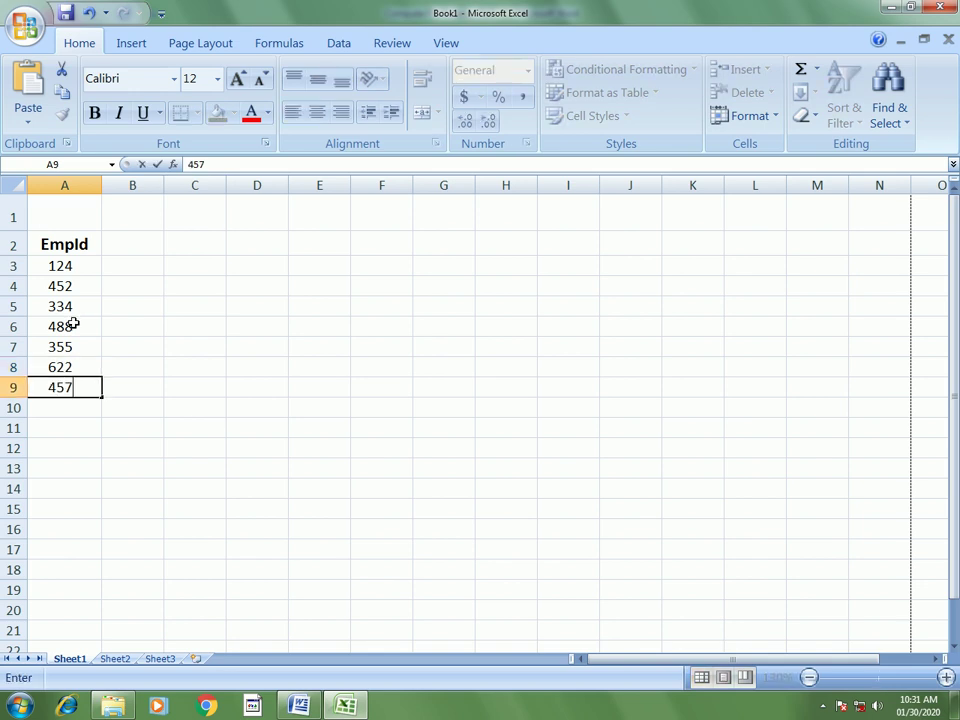
{"action": "key", "text": "Return"}
{"action": "type", "text": "69"}
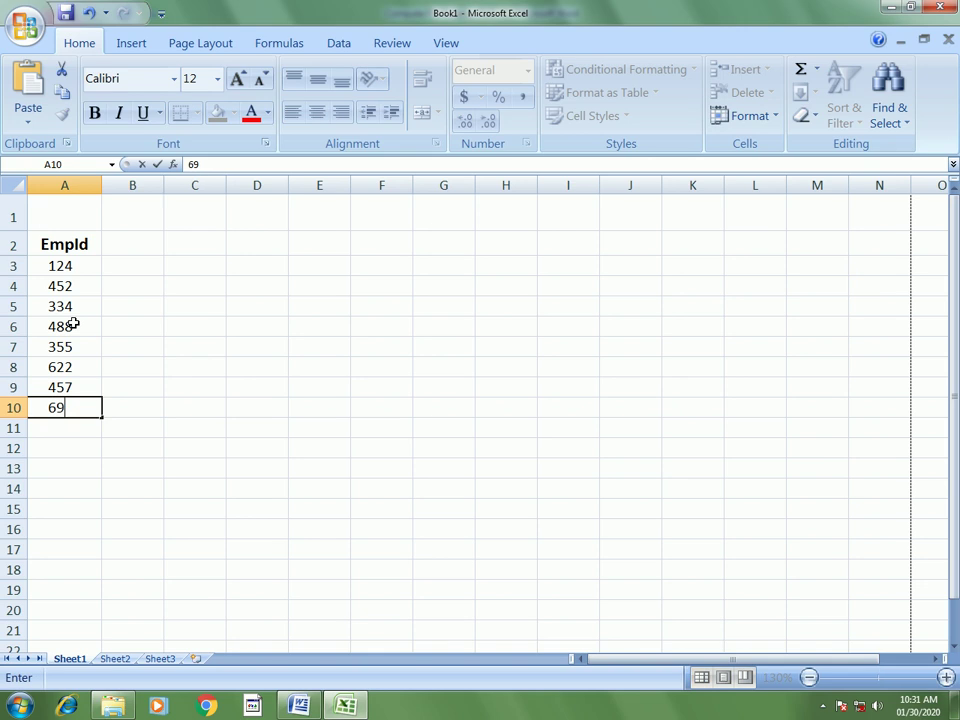
{"action": "type", "text": "4"}
{"action": "key", "text": "Return"}
Finish the column with ids 358, 7522 and 1287 in A11:A13, trimming the extra digits
{"action": "type", "text": "358"}
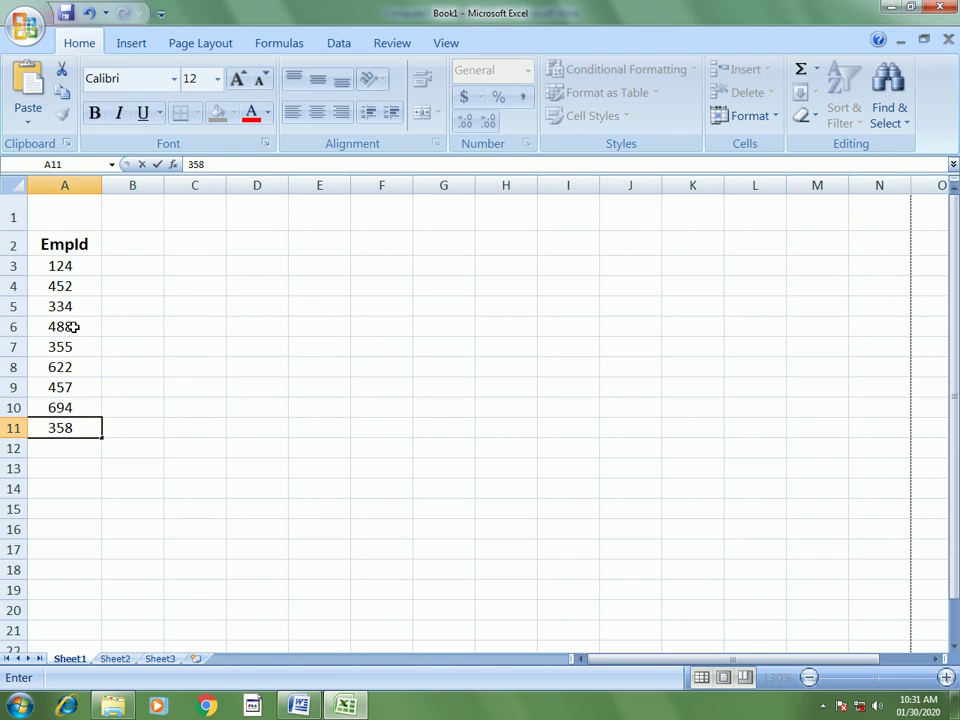
{"action": "type", "text": "7522"}
{"action": "key", "text": "BackSpace"}
{"action": "key", "text": "BackSpace"}
{"action": "key", "text": "BackSpace"}
{"action": "key", "text": "BackSpace"}
{"action": "key", "text": "Return"}
{"action": "type", "text": "7522"}
{"action": "key", "text": "Return"}
{"action": "type", "text": "12"}
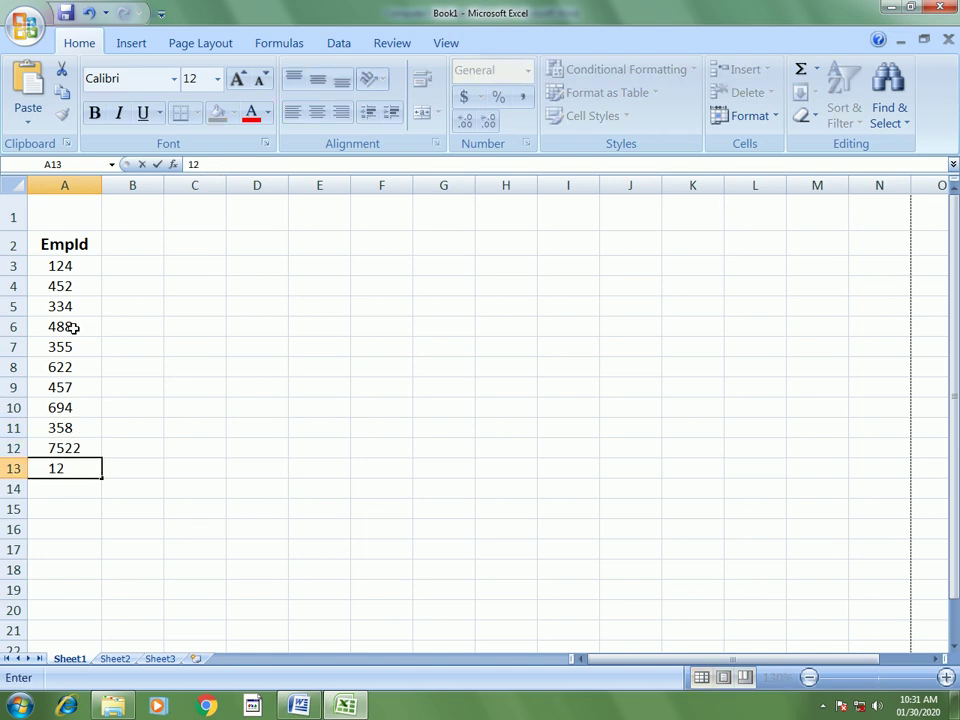
{"action": "type", "text": "8"}
{"action": "type", "text": "7"}
{"action": "key", "text": "Tab"}
{"action": "key", "text": "Up"}
{"action": "key", "text": "Up"}
{"action": "key", "text": "Up"}
{"action": "key", "text": "Up"}
{"action": "key", "text": "Up"}
{"action": "key", "text": "Up"}
{"action": "key", "text": "Up"}
{"action": "key", "text": "Up"}
{"action": "key", "text": "Up"}
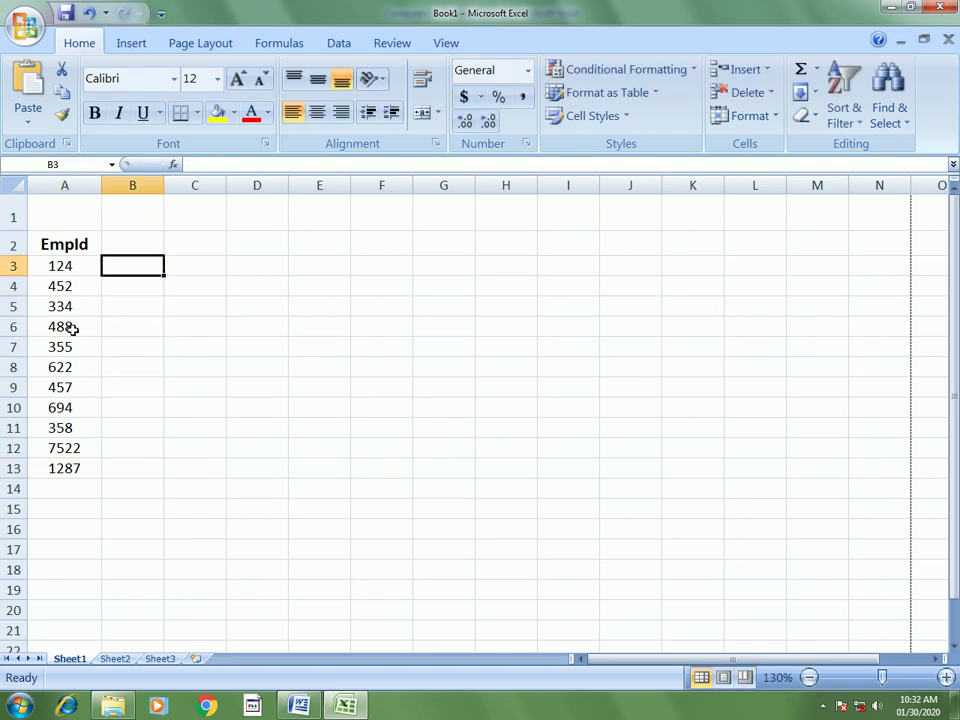
{"action": "key", "text": "Up"}
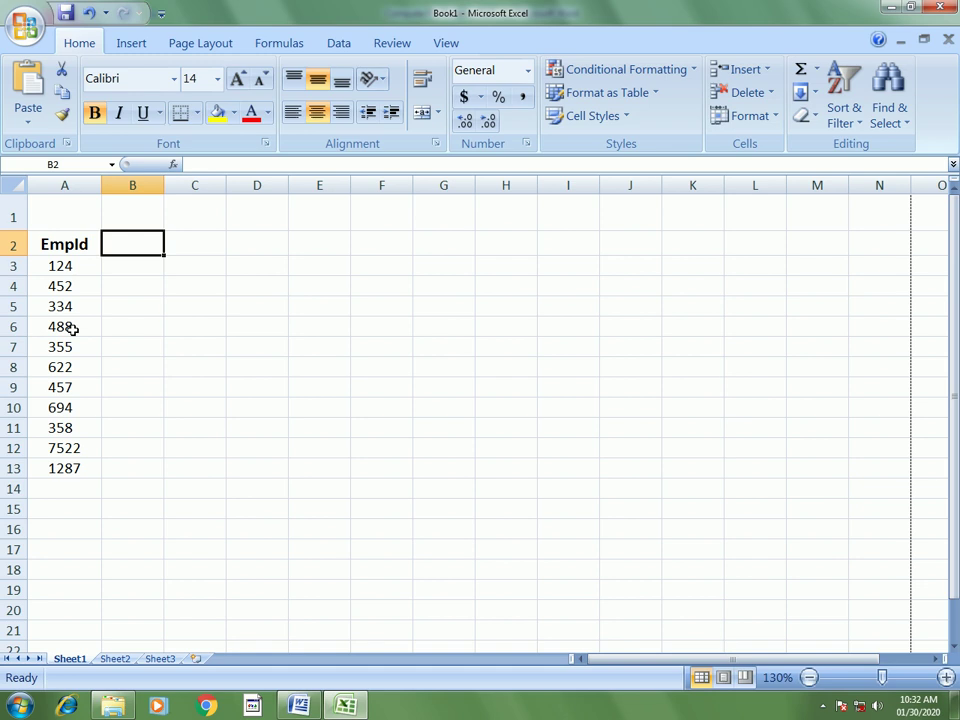
Add the Ename heading in B2 and type employee names into B3:B6
{"action": "type", "text": "Ename"}
{"action": "key", "text": "Return"}
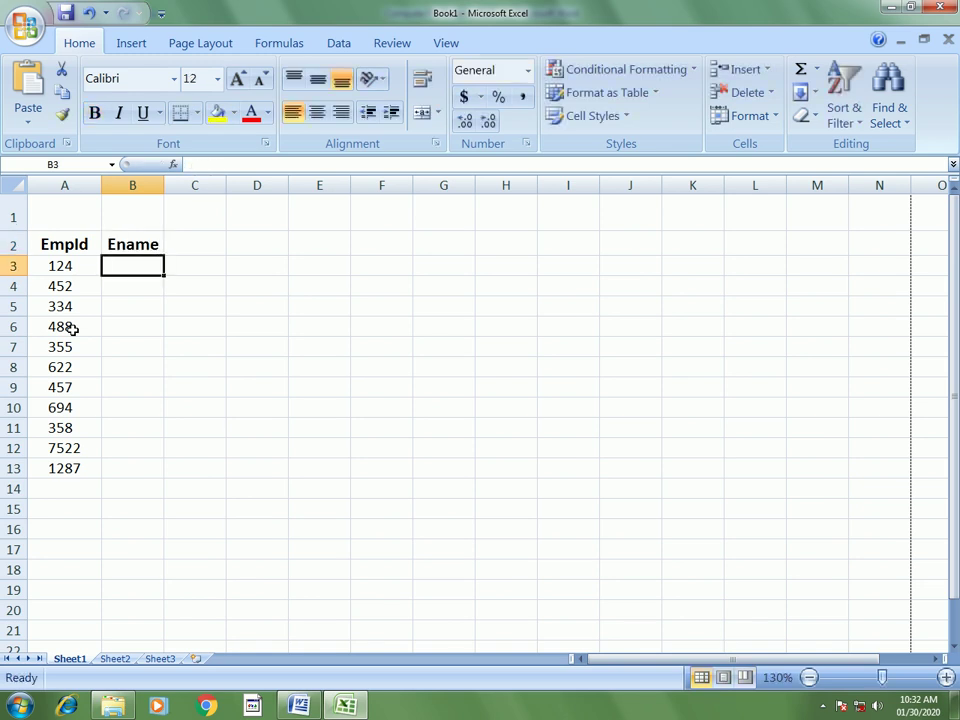
{"action": "type", "text": "sampath"}
{"action": "key", "text": "Return"}
{"action": "type", "text": "srinivaq"}
{"action": "key", "text": "BackSpace"}
{"action": "type", "text": "s"}
{"action": "key", "text": "Return"}
{"action": "type", "text": "kalpana"}
{"action": "key", "text": "Return"}
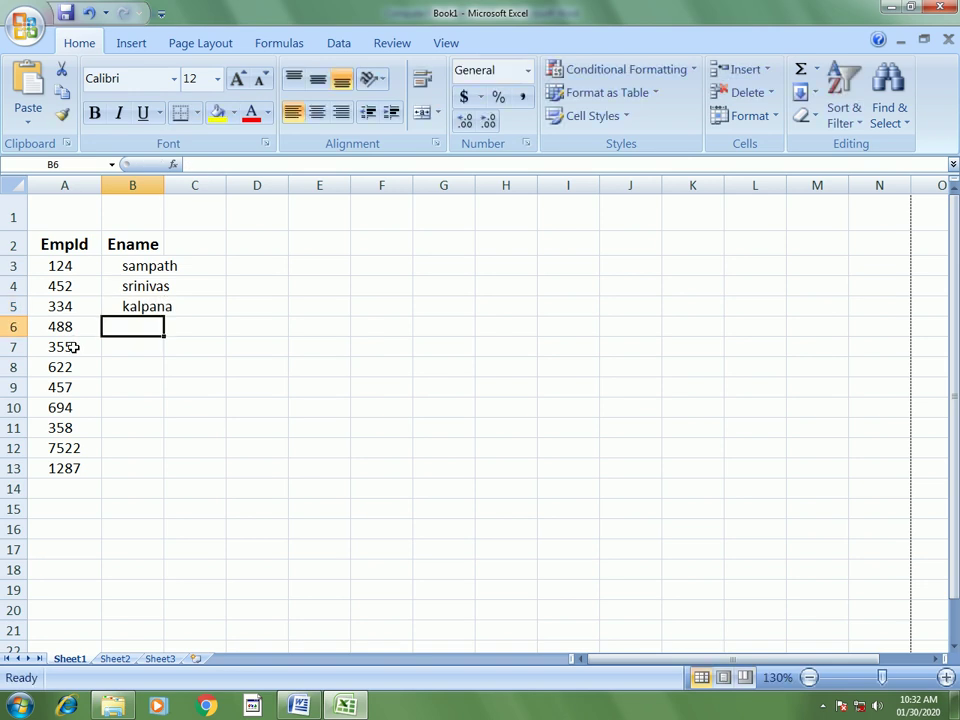
{"action": "type", "text": "lalitha"}
{"action": "key", "text": "Return"}
Type the next four employee names into B7:B10
{"action": "type", "text": "padma"}
{"action": "key", "text": "Return"}
{"action": "type", "text": "vasudha"}
{"action": "key", "text": "Return"}
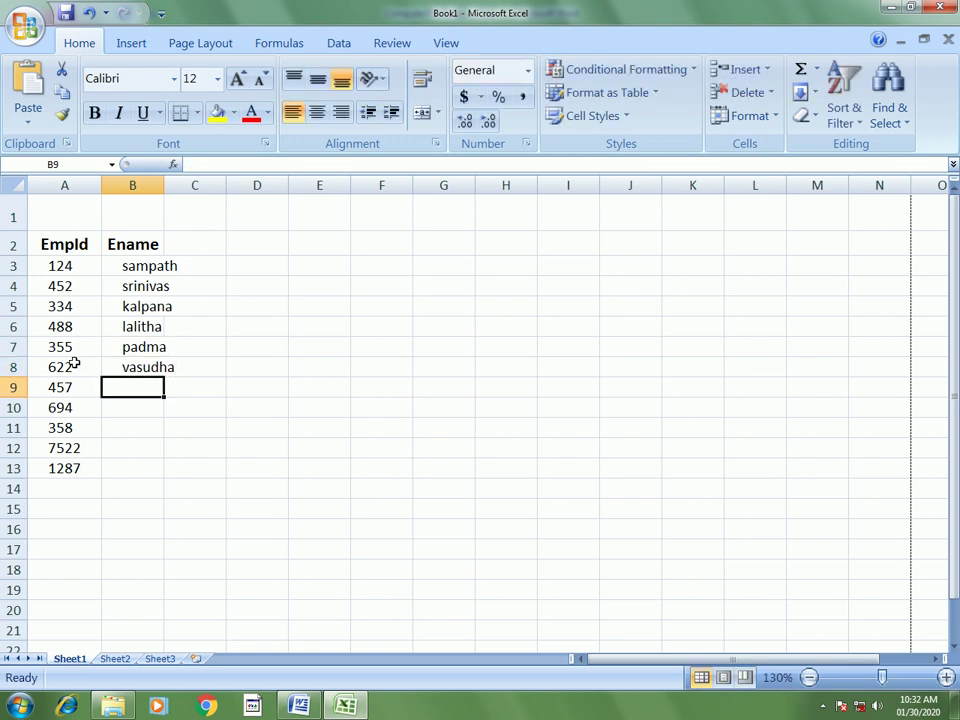
{"action": "type", "text": "kavitha"}
{"action": "key", "text": "Return"}
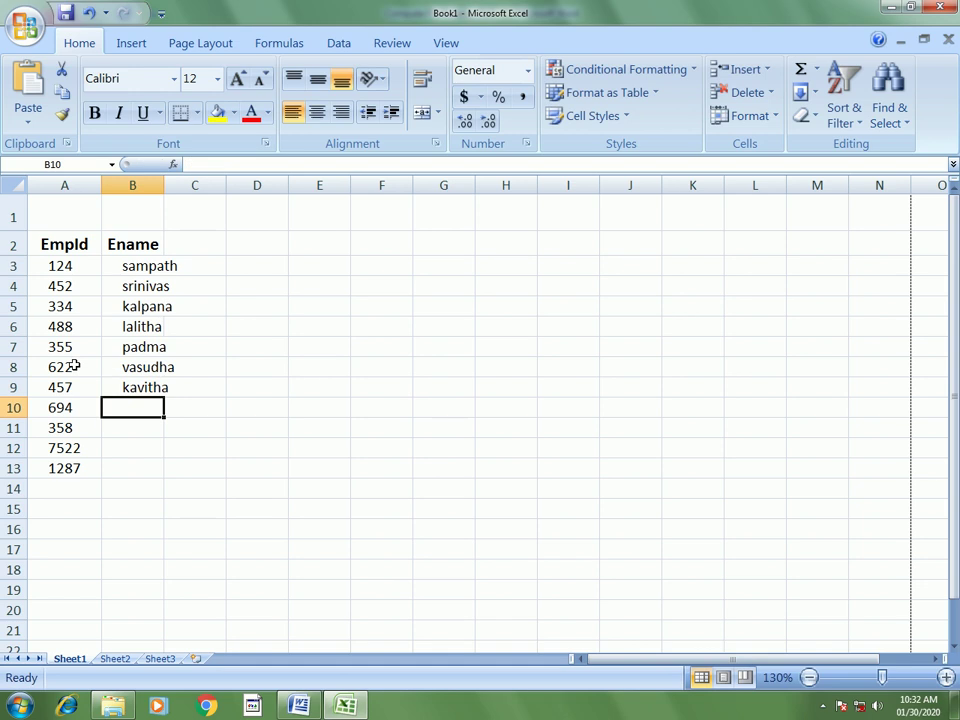
{"action": "type", "text": "vamshi"}
{"action": "key", "text": "Return"}
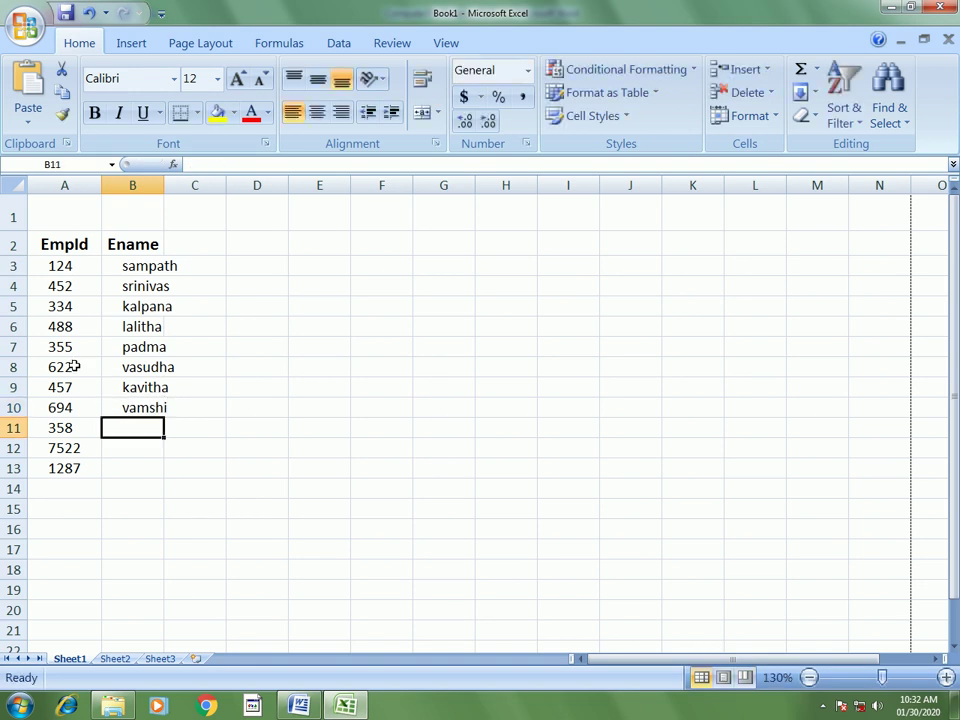
Type the remaining employee names into B11:B13, correcting a typo in B11
{"action": "type", "text": "jyothi"}
{"action": "key", "text": "Return"}
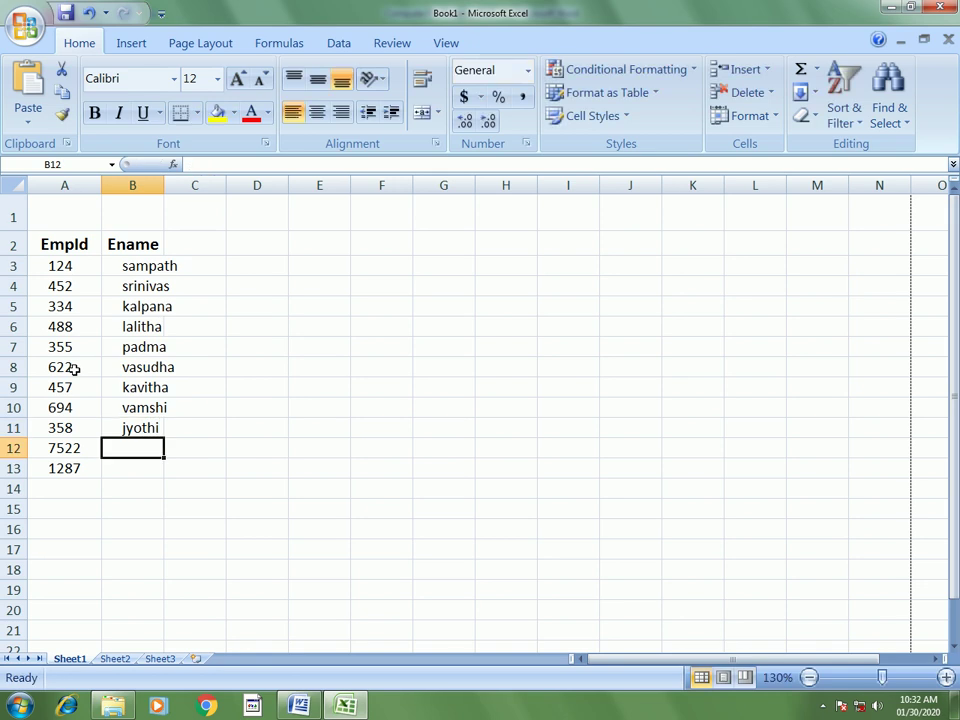
{"action": "type", "text": "parveen"}
{"action": "key", "text": "Return"}
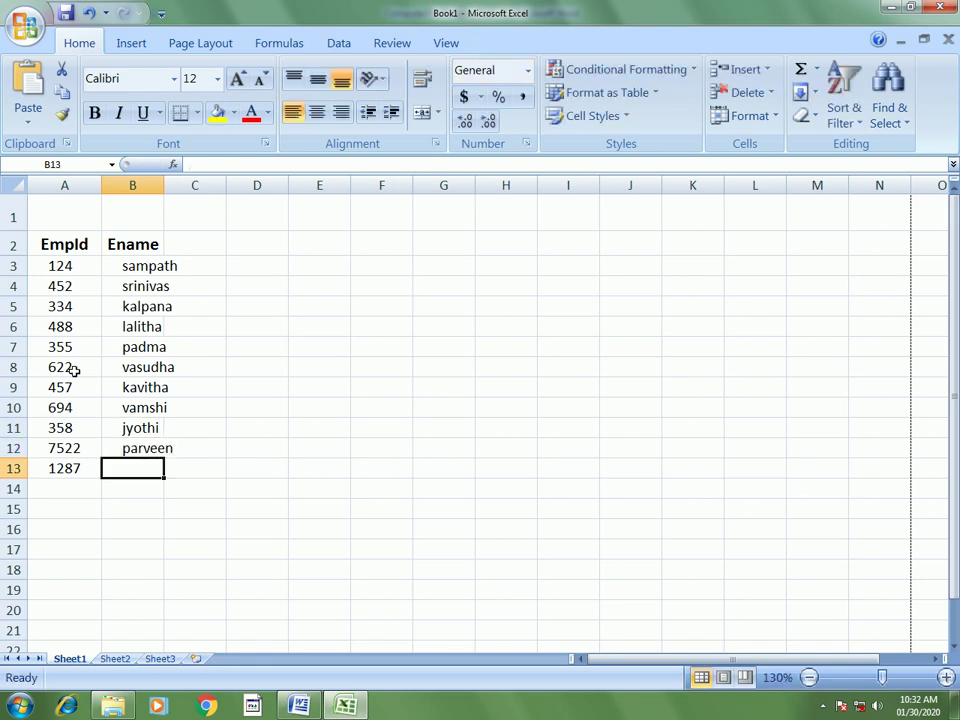
{"action": "type", "text": "sravanthi"}
Finish the last name in B13 and widen column B to fit the names
{"action": "left_click", "coordinate": [303, 208]}
{"action": "left_click_drag", "start_coordinate": [166, 183], "coordinate": [198, 184]}
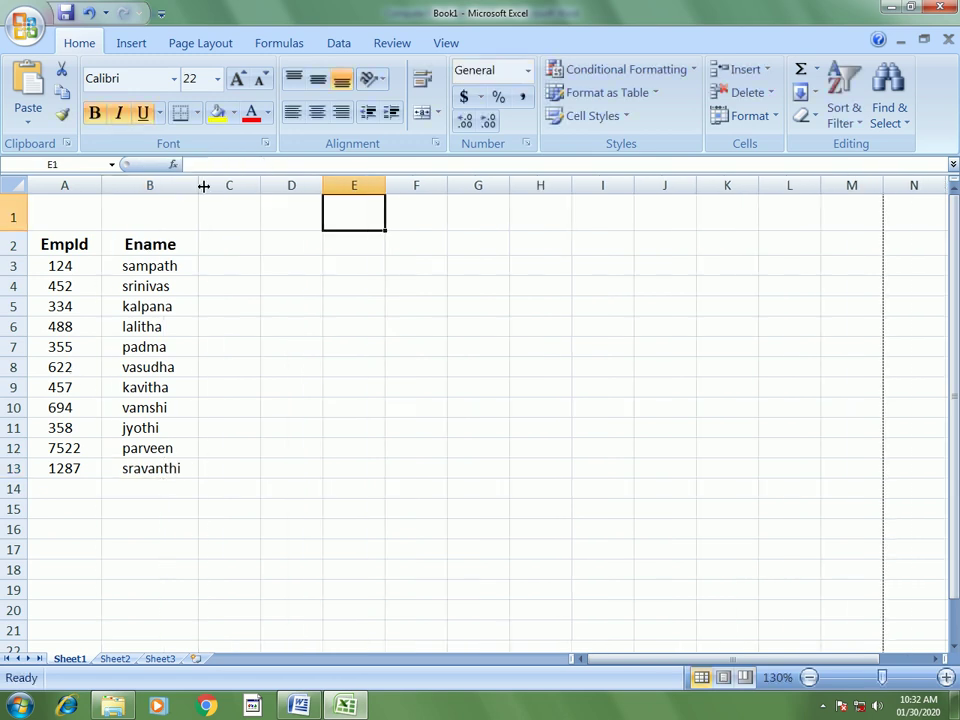
{"action": "left_click", "coordinate": [172, 268]}
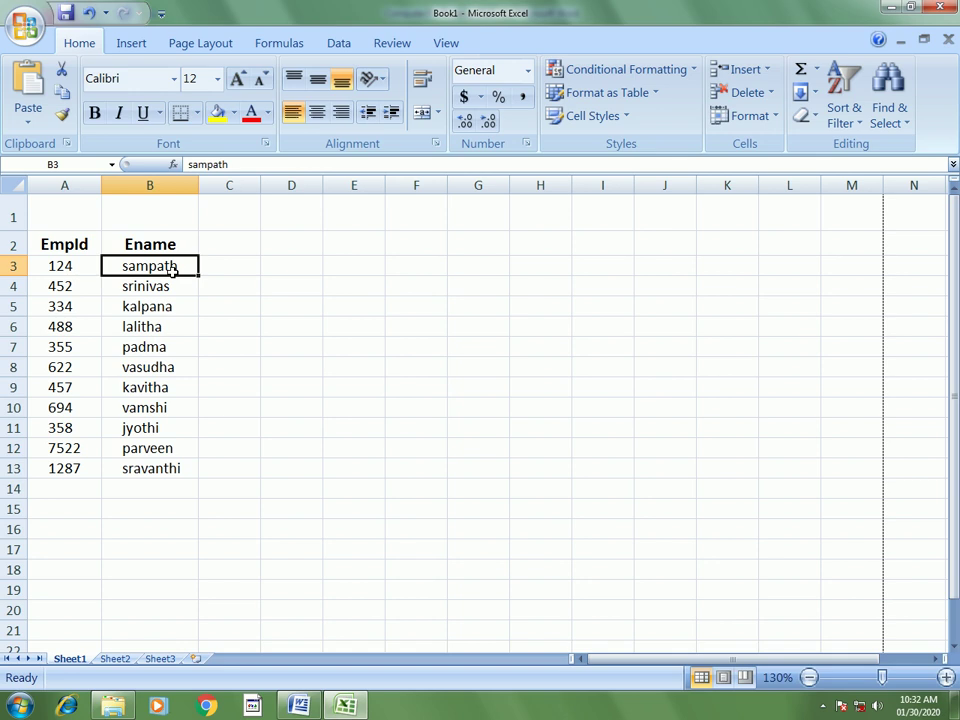
Enter the Basic Salary heading in C2 and widen column C to fit it
{"action": "left_click", "coordinate": [240, 246]}
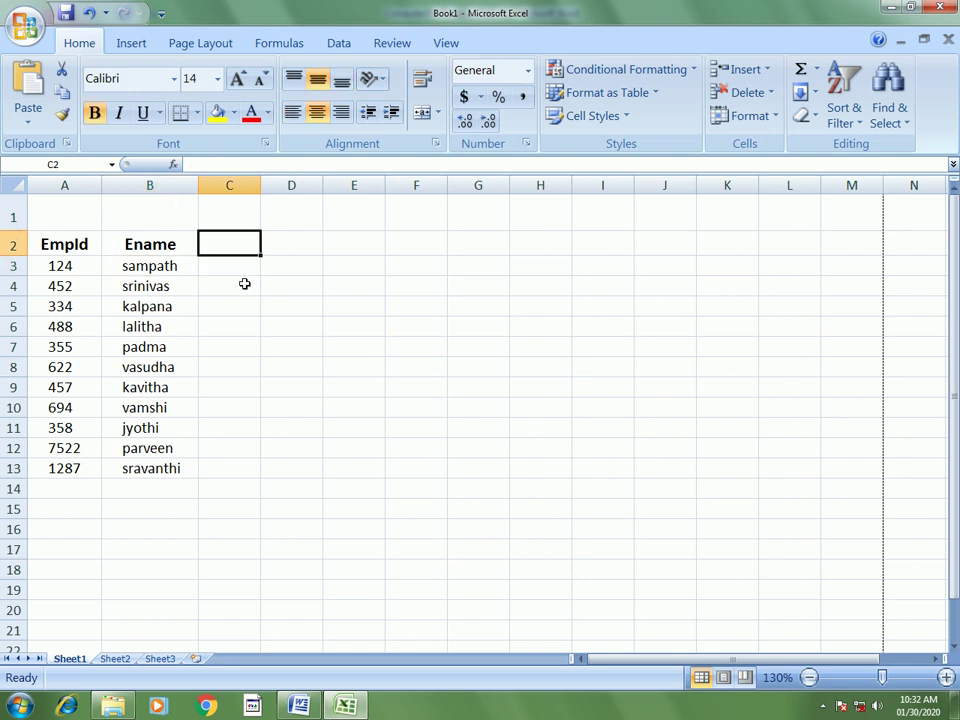
{"action": "type", "text": "Bas"}
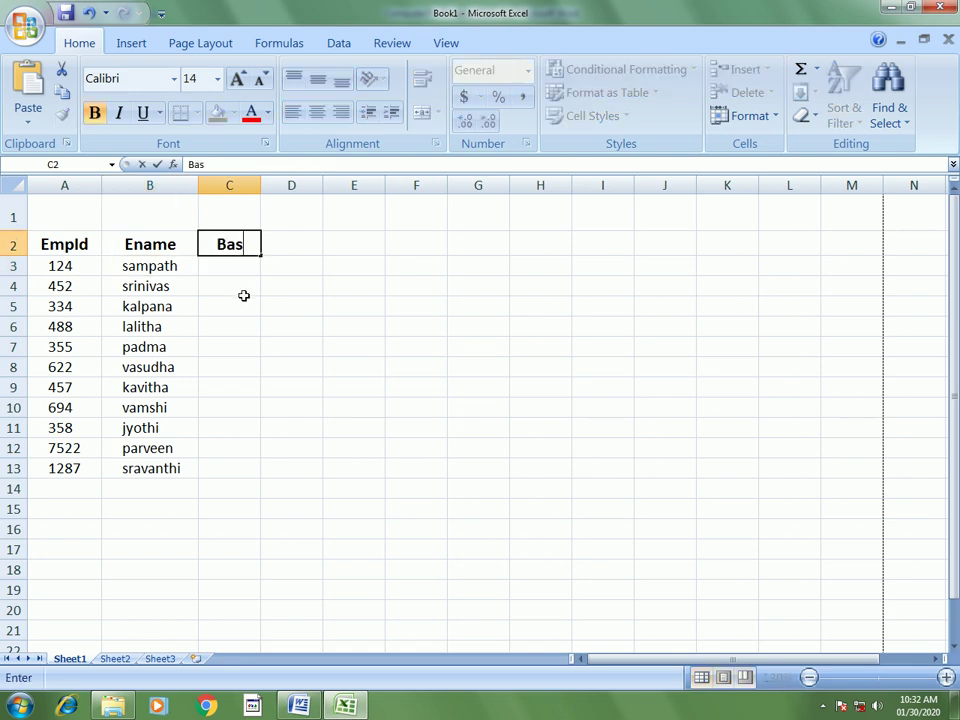
{"action": "type", "text": "isc"}
{"action": "key", "text": "BackSpace"}
{"action": "key", "text": "BackSpace"}
{"action": "type", "text": "c D"}
{"action": "key", "text": "BackSpace"}
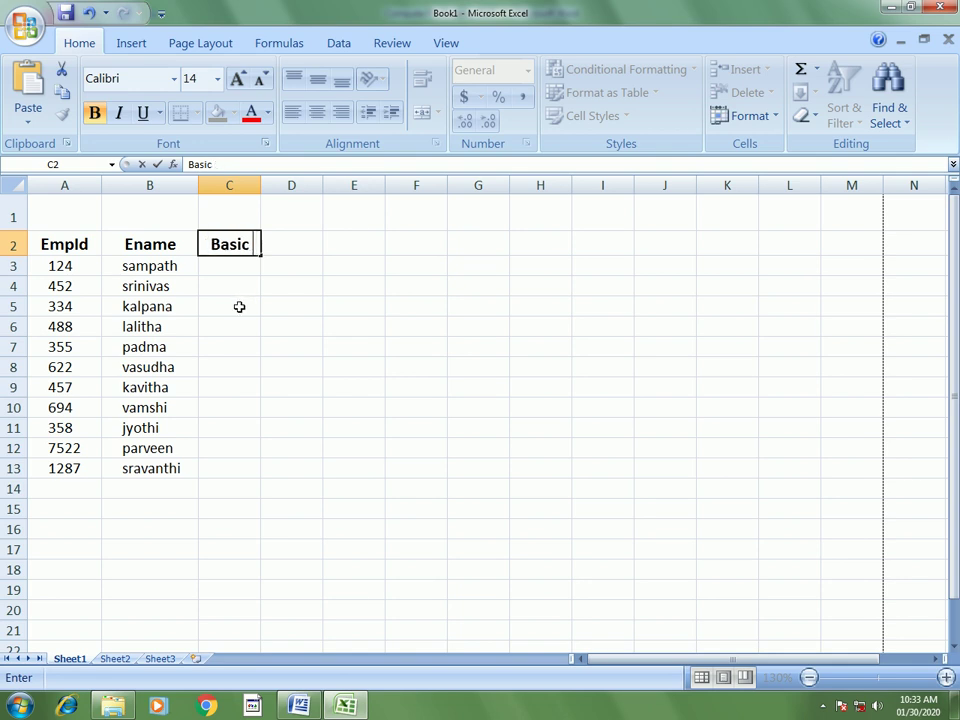
{"action": "type", "text": "Salary"}
{"action": "key", "text": "Return"}
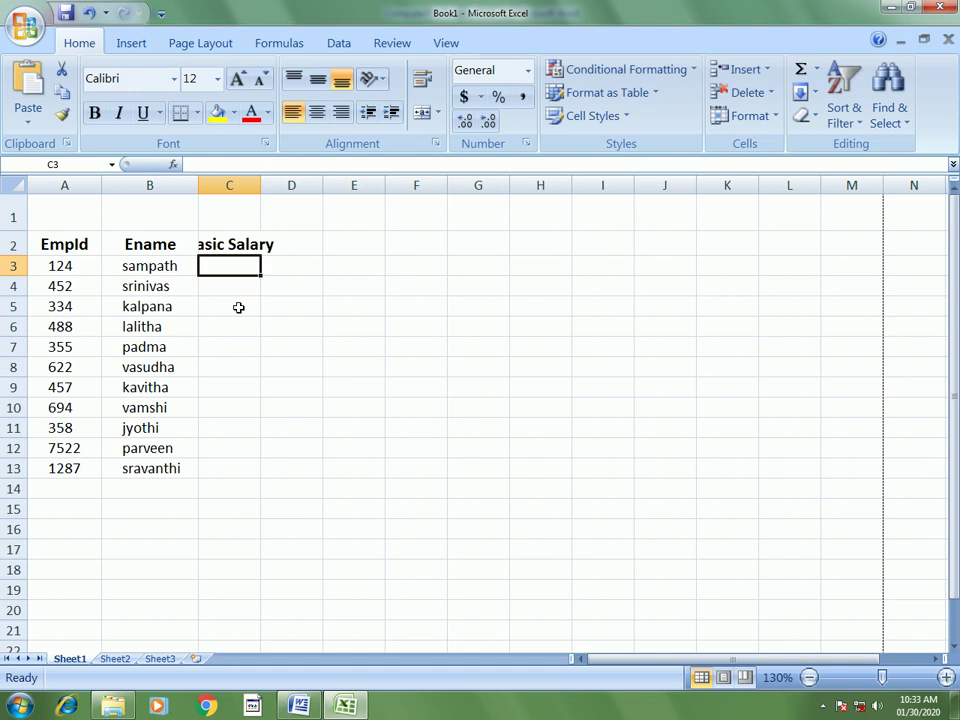
{"action": "left_click_drag", "start_coordinate": [240, 184], "coordinate": [306, 186]}
Enter basic salaries 20000, 10000, 30000, 40000, 15000 and 12000 in C3:C8
{"action": "left_click", "coordinate": [257, 268]}
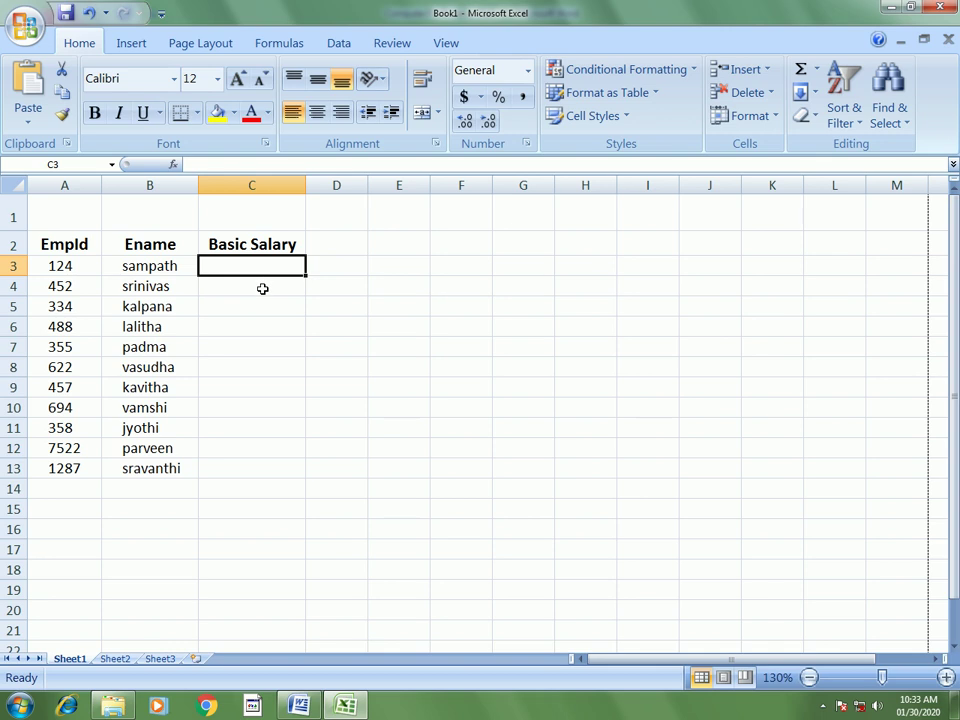
{"action": "type", "text": "20000"}
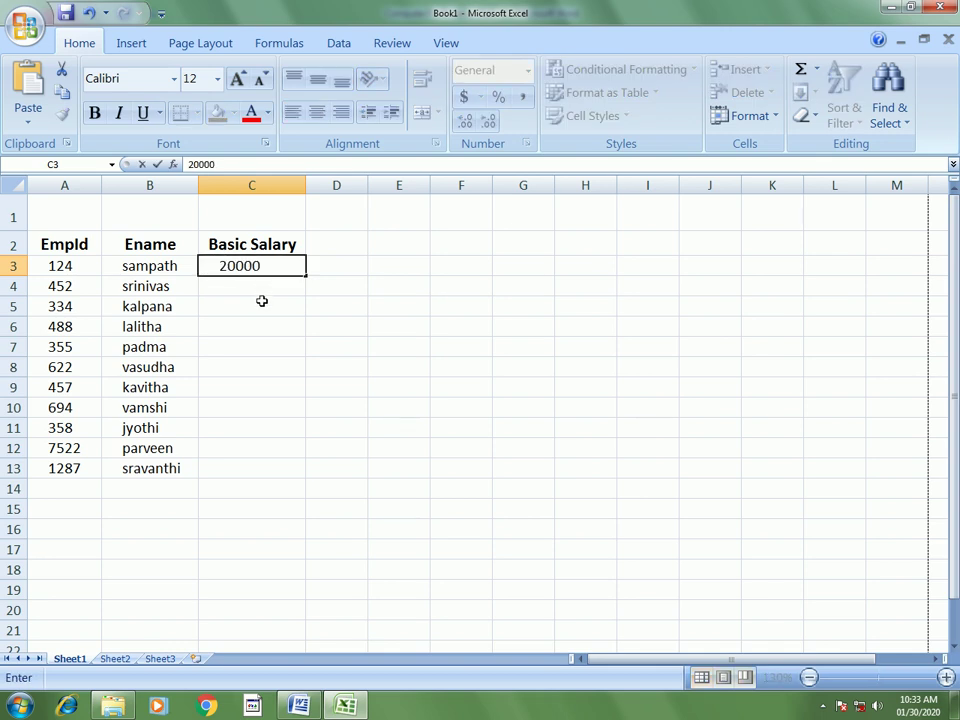
{"action": "key", "text": "Return"}
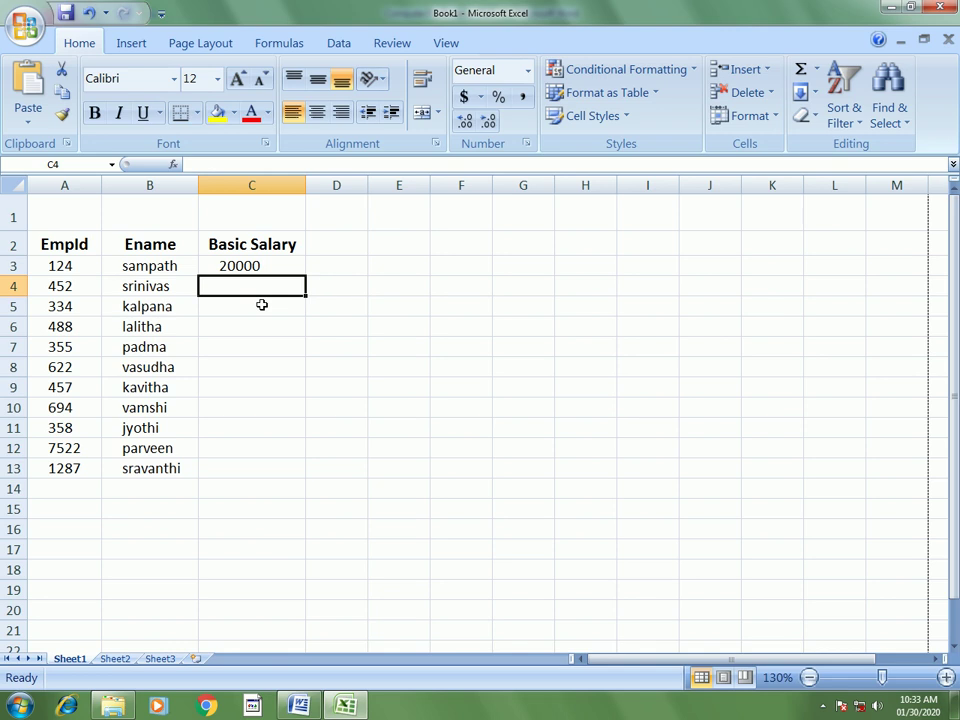
{"action": "type", "text": "10000"}
{"action": "key", "text": "Return"}
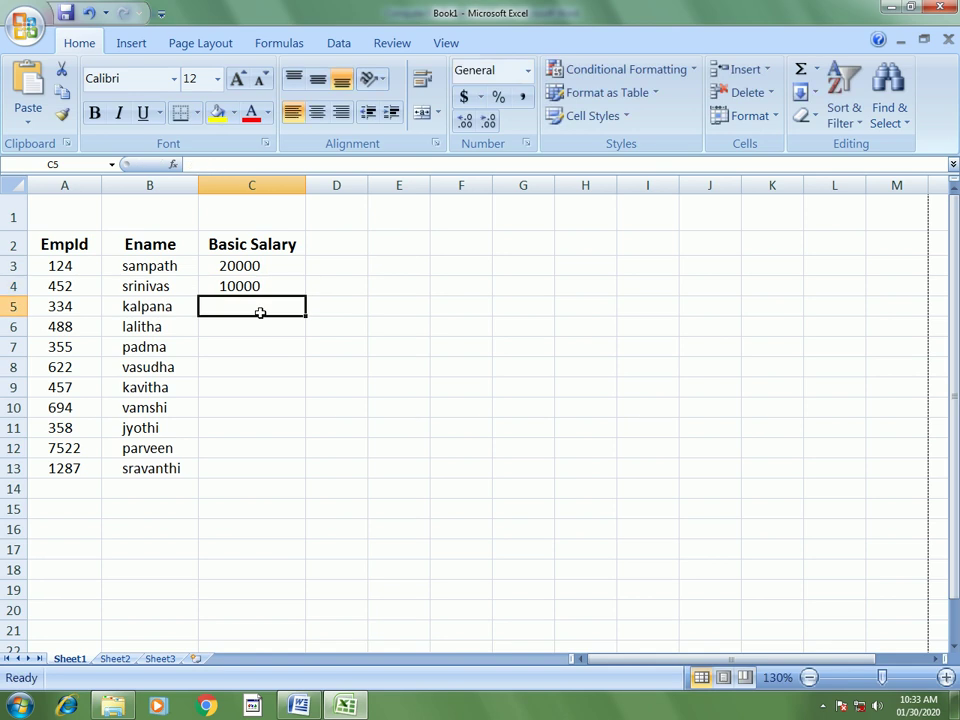
{"action": "type", "text": "30000"}
{"action": "key", "text": "Return"}
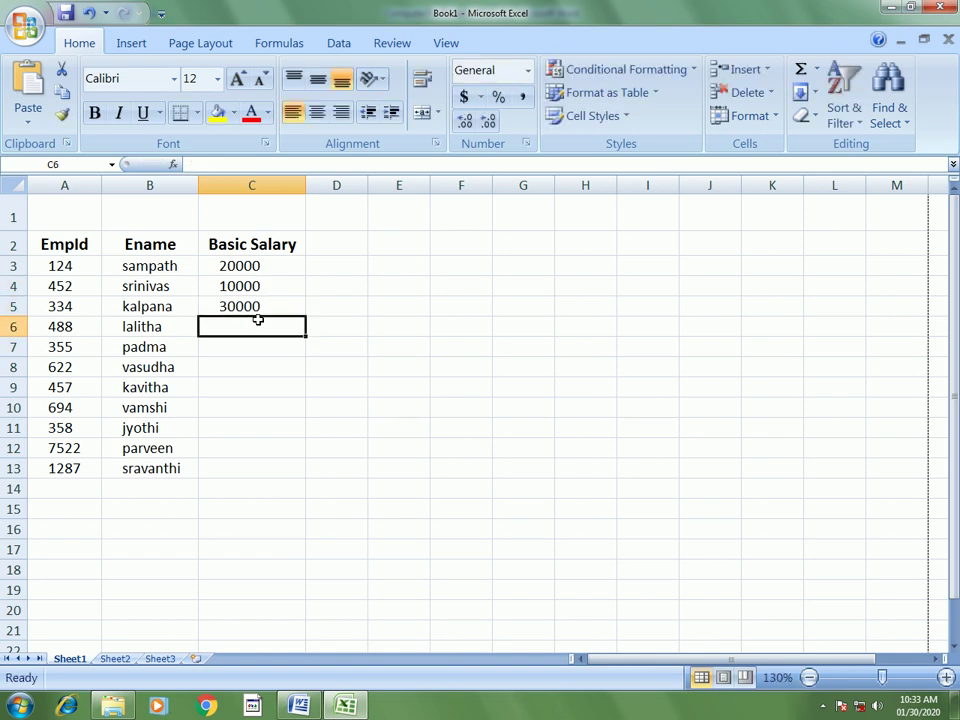
{"action": "type", "text": "40000"}
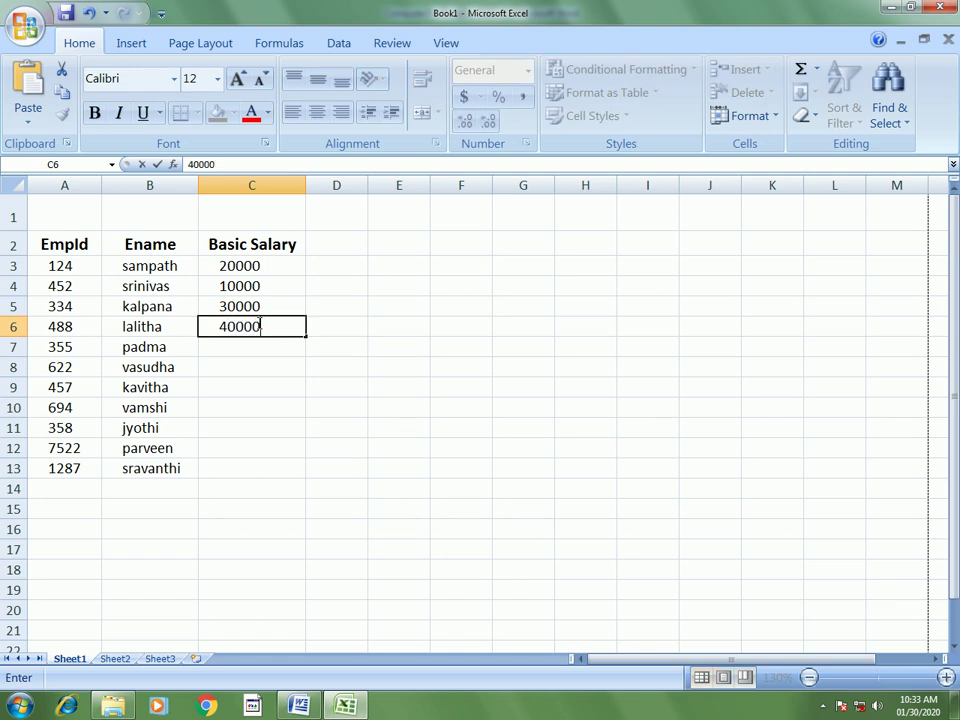
{"action": "key", "text": "Return"}
{"action": "type", "text": "15000"}
{"action": "key", "text": "Return"}
{"action": "type", "text": "12000"}
{"action": "key", "text": "Return"}
Enter salaries 600000 and 70000 in C9:C10, then correct C9 to 60000
{"action": "type", "text": "600000"}
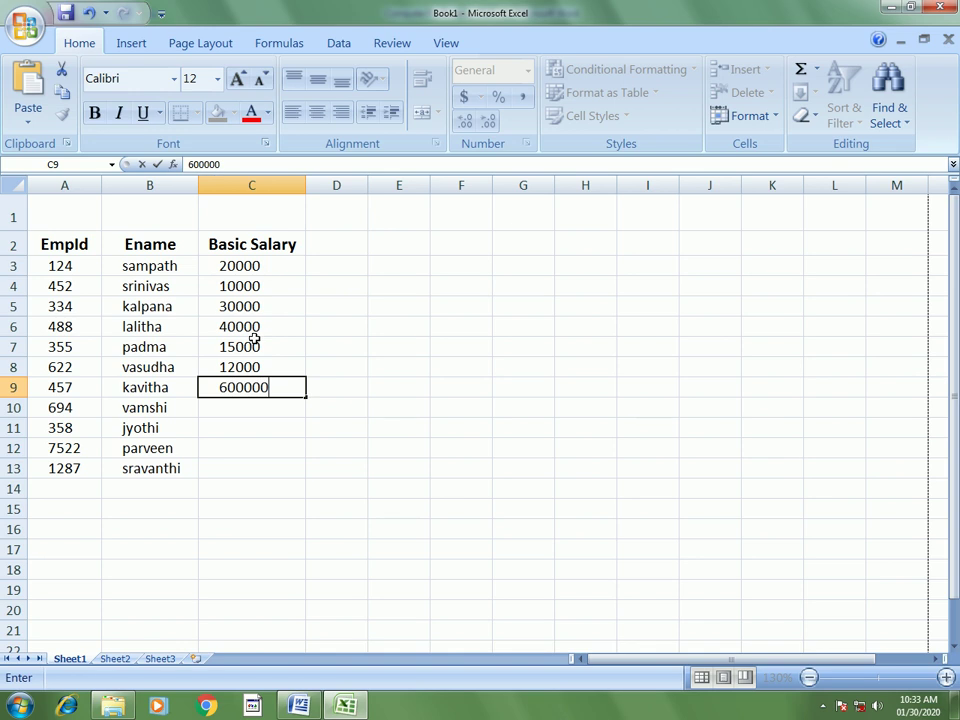
{"action": "key", "text": "Return"}
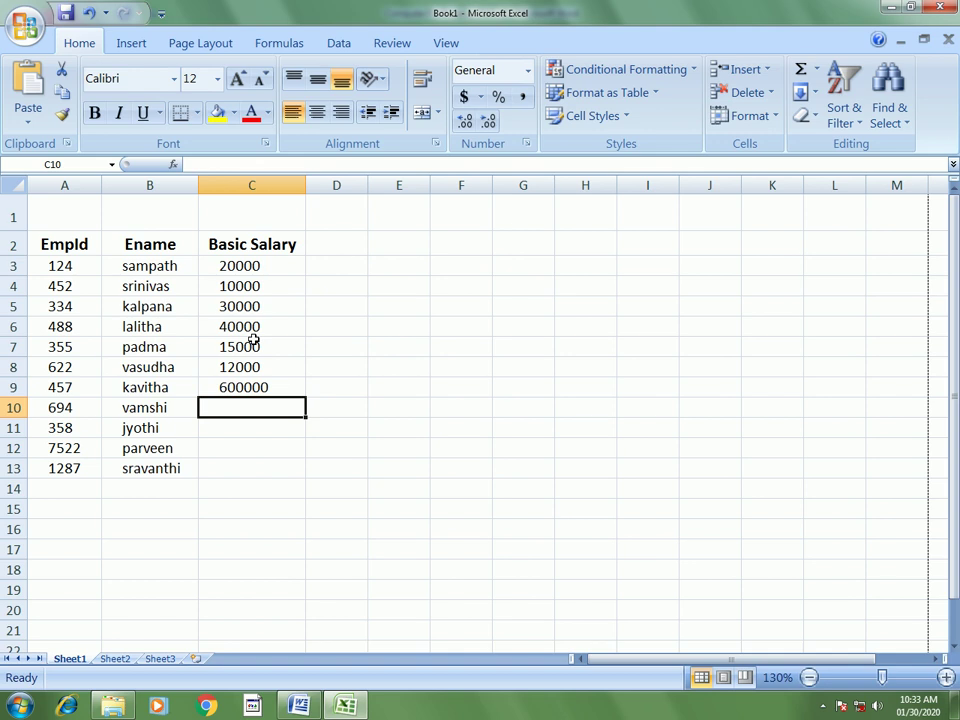
{"action": "type", "text": "70000"}
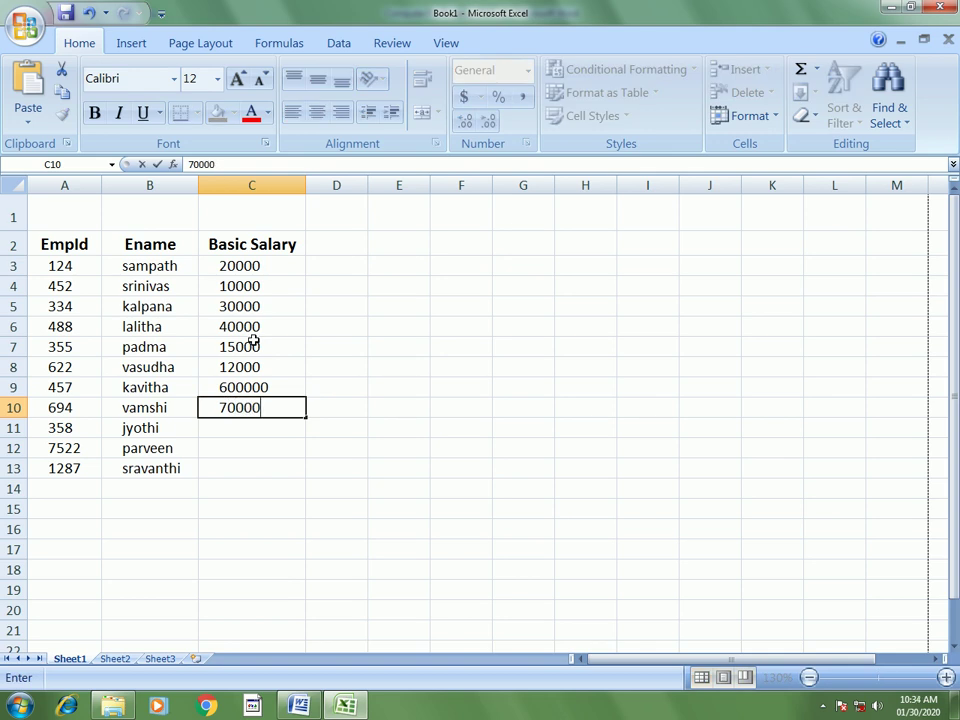
{"action": "key", "text": "Return"}
{"action": "key", "text": "Up"}
{"action": "key", "text": "Up"}
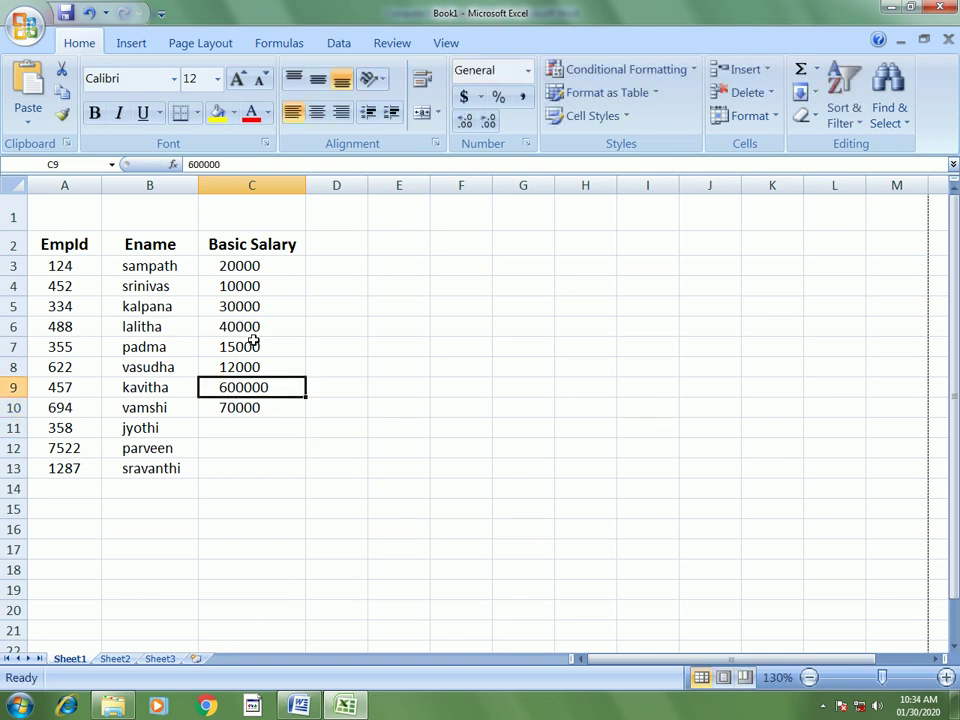
{"action": "key", "text": "F2"}
{"action": "key", "text": "BackSpace"}
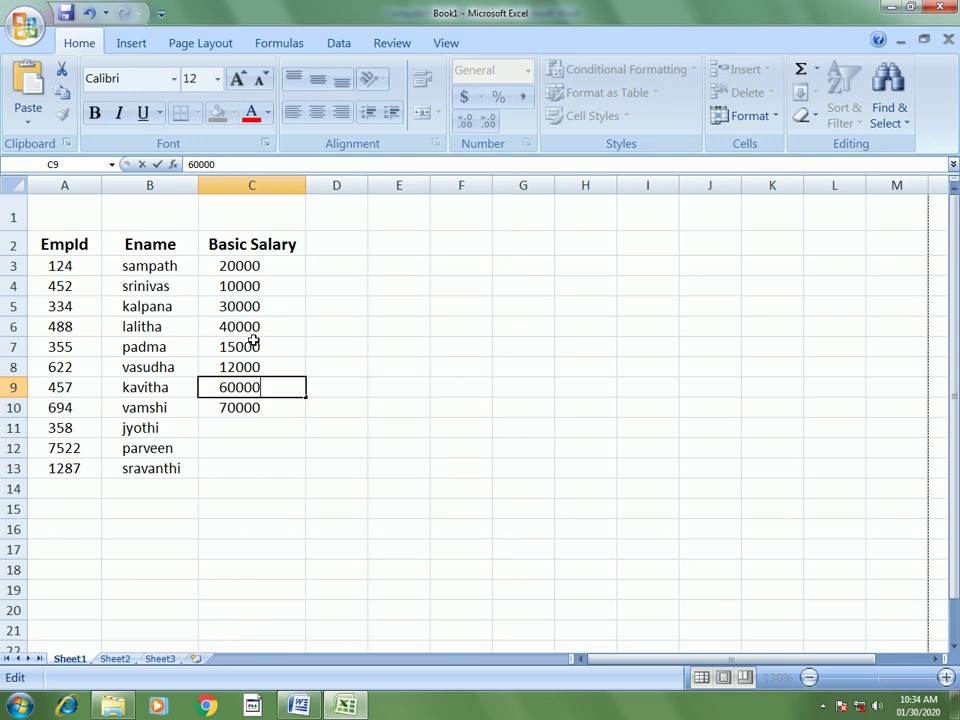
{"action": "key", "text": "Return"}
{"action": "key", "text": "Down"}
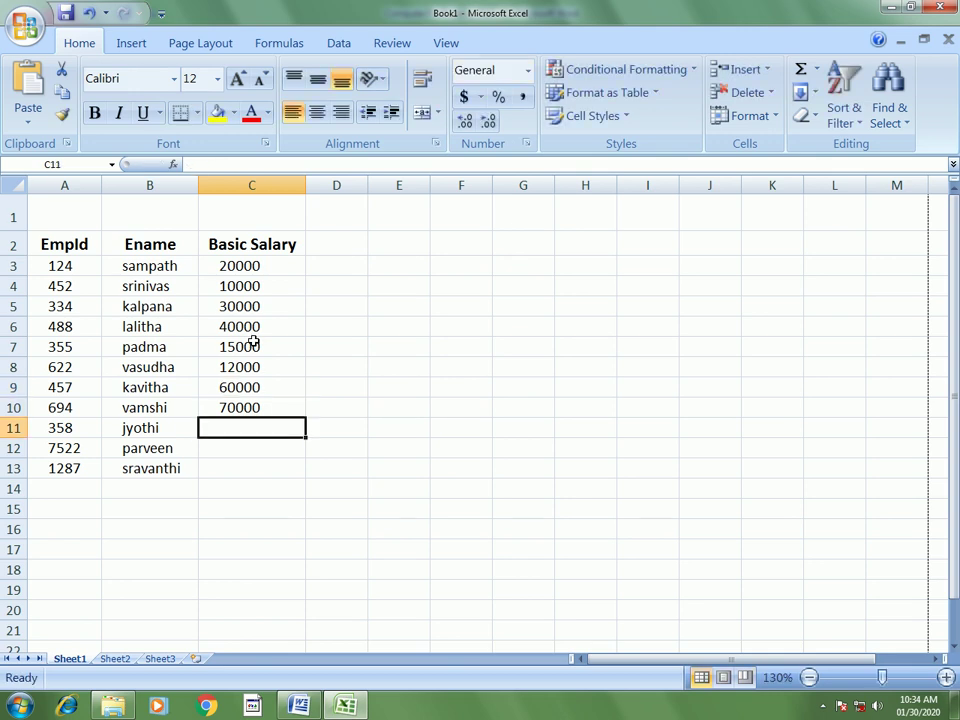
Enter salaries 100000, 200000 and 300000 in C11:C13
{"action": "type", "text": "100000"}
{"action": "key", "text": "Return"}
{"action": "type", "text": "200000"}
{"action": "key", "text": "Return"}
{"action": "type", "text": "300000"}
{"action": "key", "text": "Return"}
{"action": "key", "text": "Up"}
{"action": "key", "text": "Right"}
{"action": "key", "text": "Up"}
{"action": "key", "text": "Up"}
{"action": "key", "text": "Up"}
{"action": "key", "text": "Up"}
{"action": "key", "text": "Up"}
{"action": "key", "text": "Up"}
{"action": "key", "text": "Up"}
{"action": "key", "text": "Up"}
{"action": "key", "text": "Up"}
{"action": "key", "text": "Up"}
{"action": "key", "text": "Up"}
Enter the headings TA, DA, HRA and PF in D2:G2 after Basic Salary
{"action": "type", "text": "ta"}
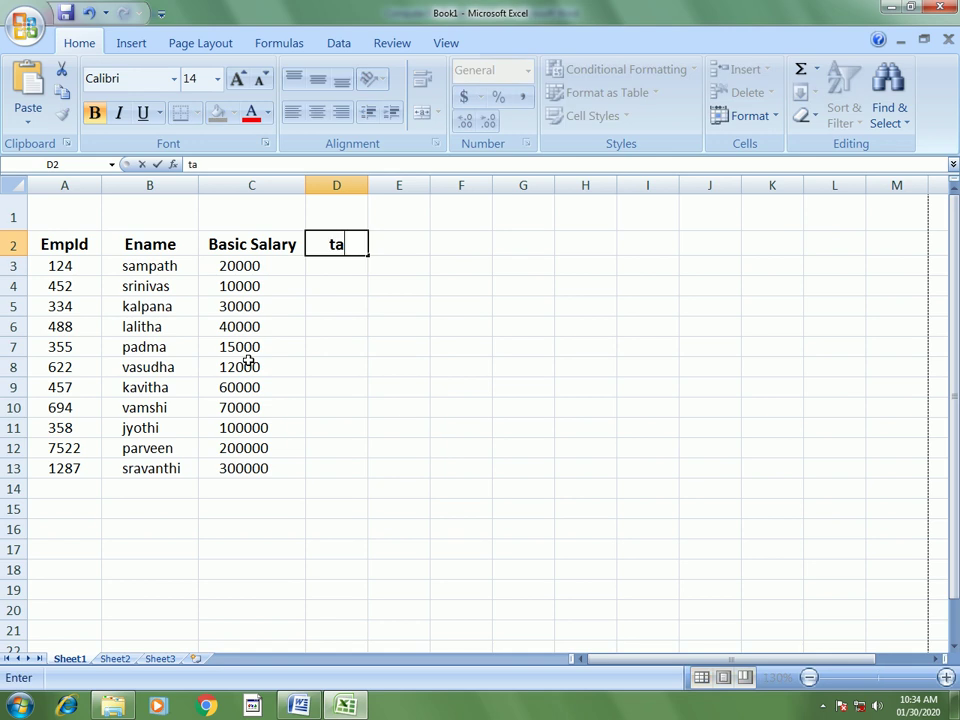
{"action": "key", "text": "BackSpace"}
{"action": "key", "text": "BackSpace"}
{"action": "type", "text": "TA"}
{"action": "key", "text": "Tab"}
{"action": "type", "text": "DA"}
{"action": "key", "text": "Tab"}
{"action": "type", "text": "HRA"}
{"action": "key", "text": "Tab"}
{"action": "type", "text": "PF"}
{"action": "key", "text": "Tab"}
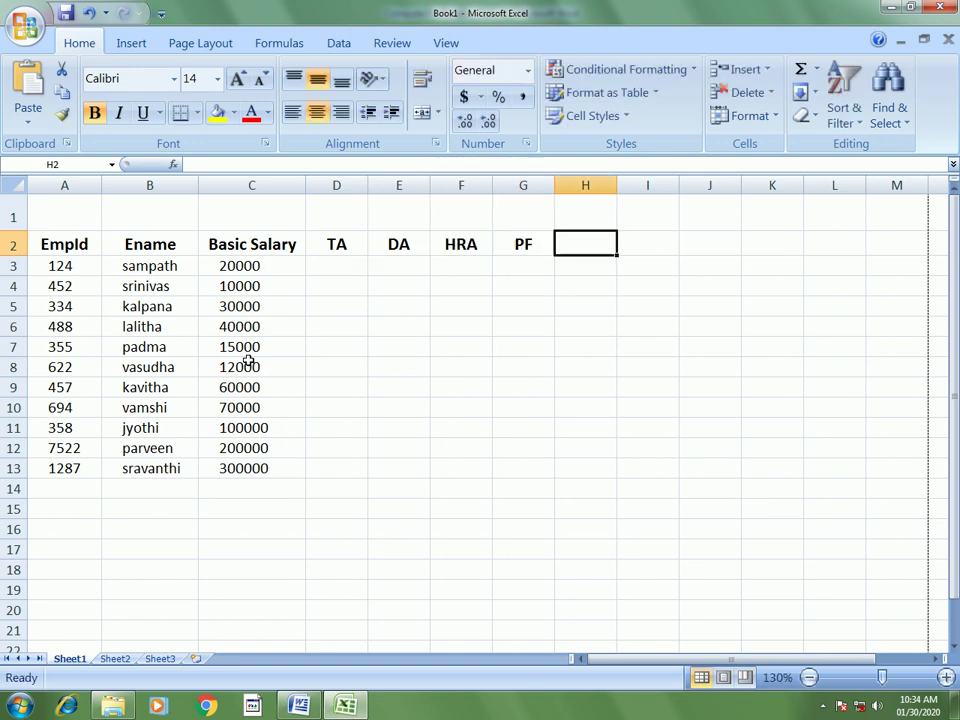
Continue row 2 with the headings Gross Salary, Income Tax and Net Salary in H2:J2
{"action": "type", "text": "g"}
{"action": "key", "text": "BackSpace"}
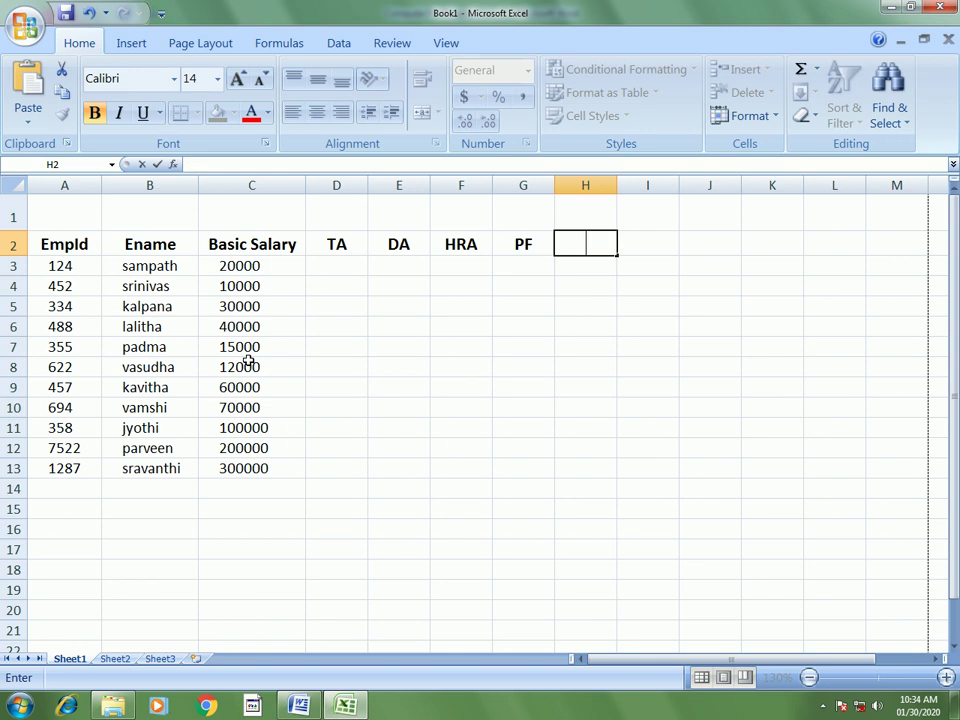
{"action": "type", "text": "Gross "}
{"action": "type", "text": "Salary"}
{"action": "key", "text": "Tab"}
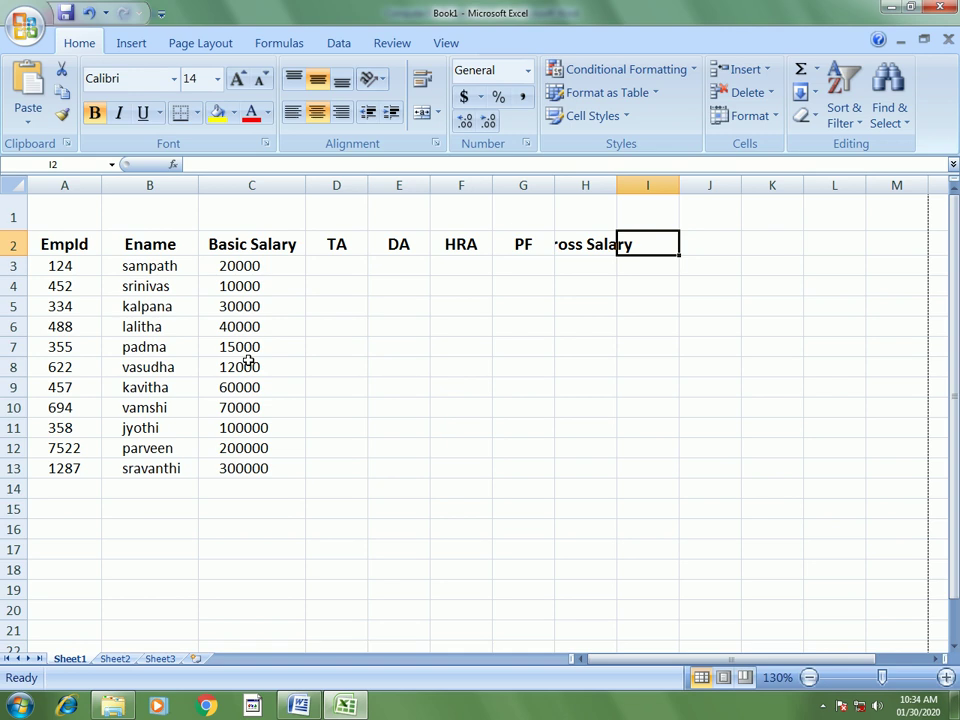
{"action": "type", "text": "Income Tax"}
{"action": "key", "text": "Tab"}
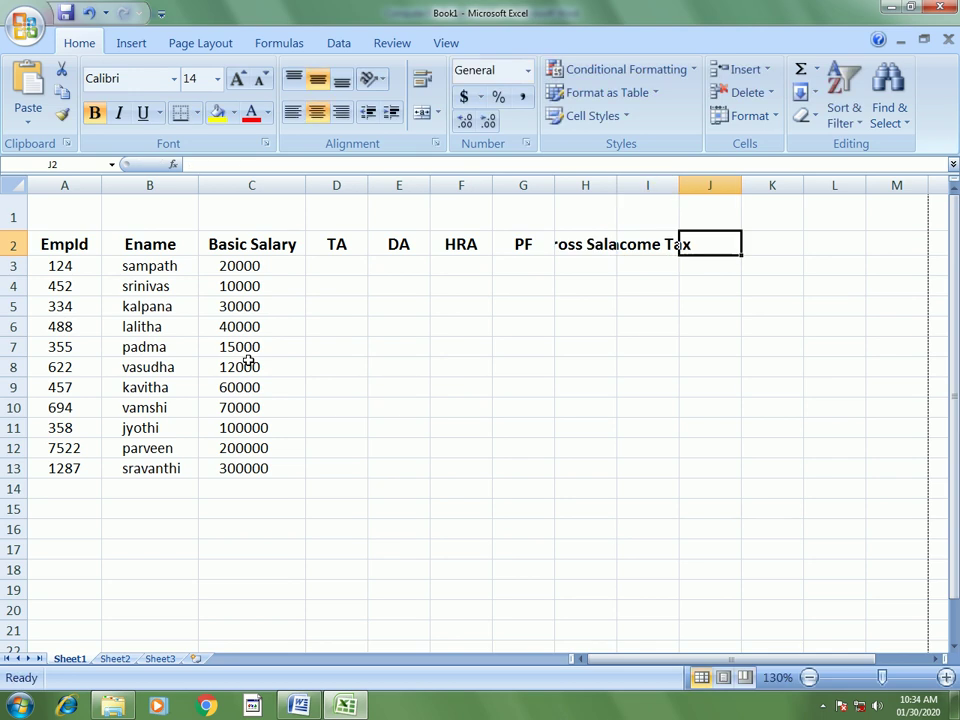
{"action": "type", "text": "Net Salary"}
Widen columns H, I and J so Gross Salary, Income Tax and Net Salary show fully
{"action": "left_click", "coordinate": [590, 387]}
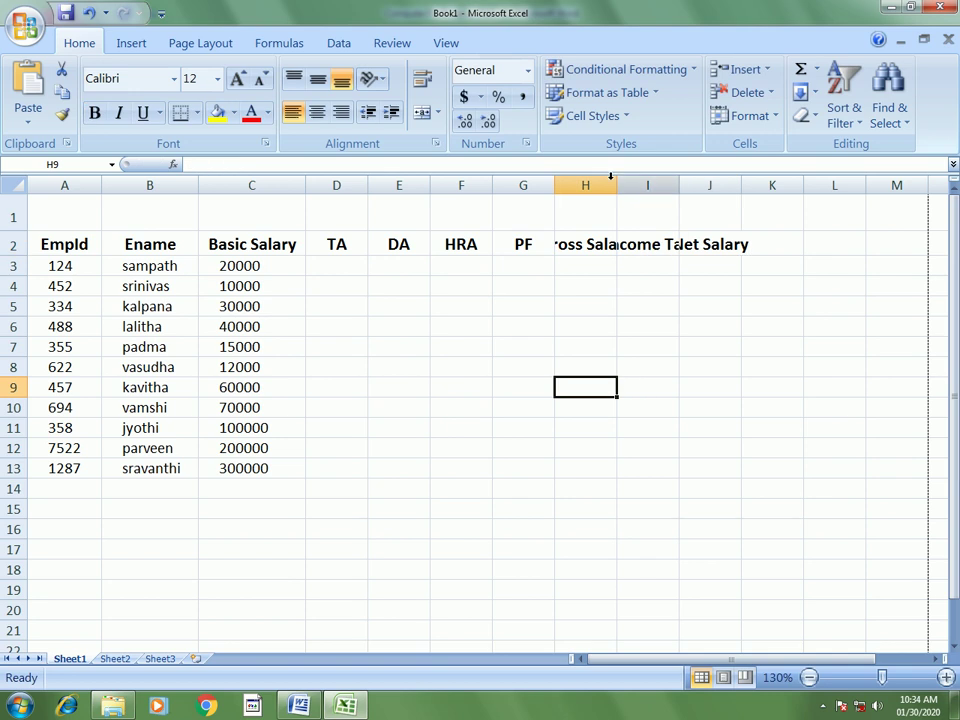
{"action": "left_click_drag", "start_coordinate": [617, 184], "coordinate": [624, 185]}
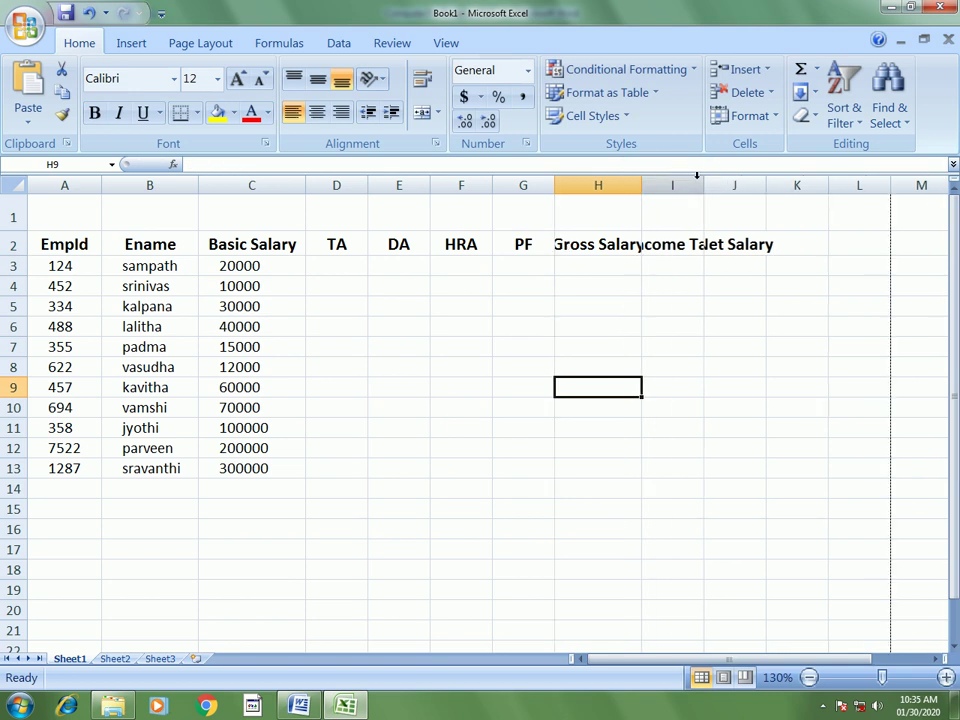
{"action": "left_click_drag", "start_coordinate": [703, 185], "coordinate": [749, 185]}
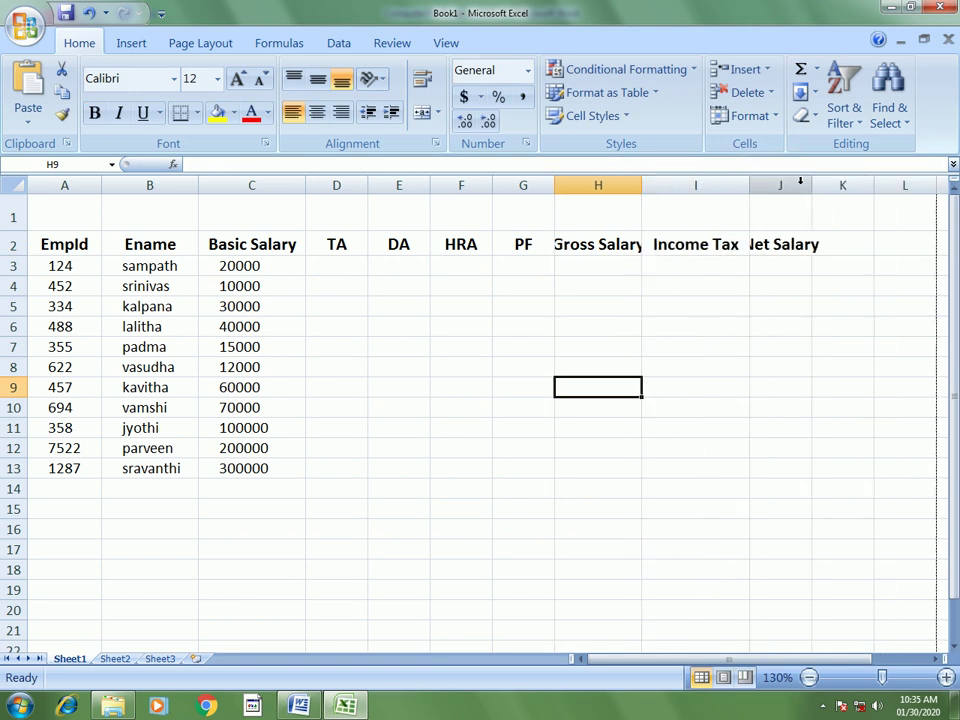
{"action": "left_click_drag", "start_coordinate": [811, 185], "coordinate": [850, 185]}
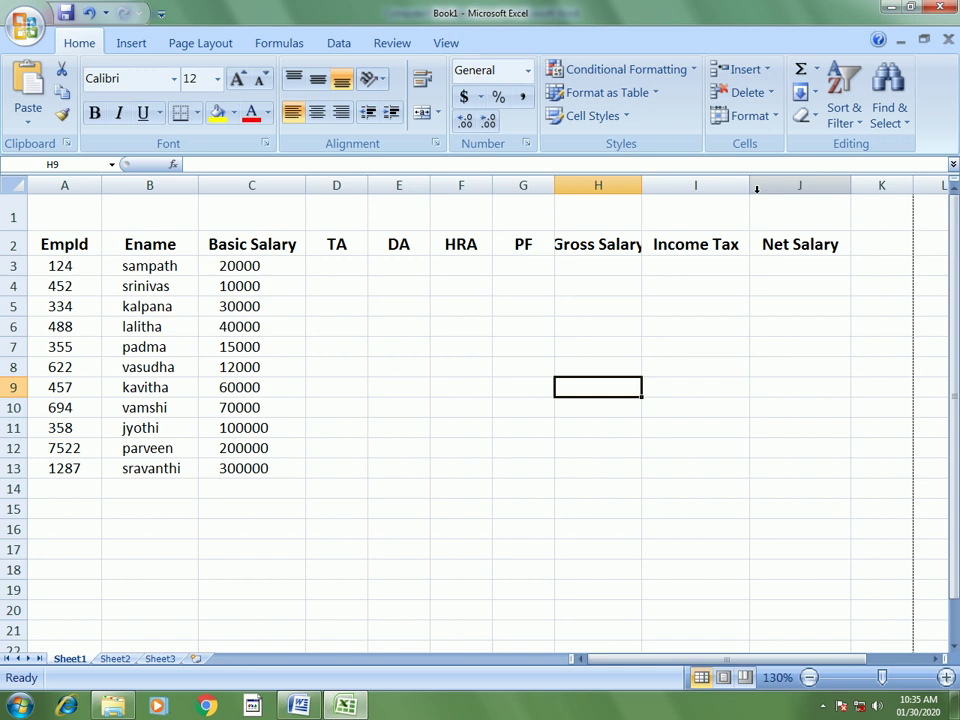
{"action": "left_click_drag", "start_coordinate": [749, 185], "coordinate": [767, 185]}
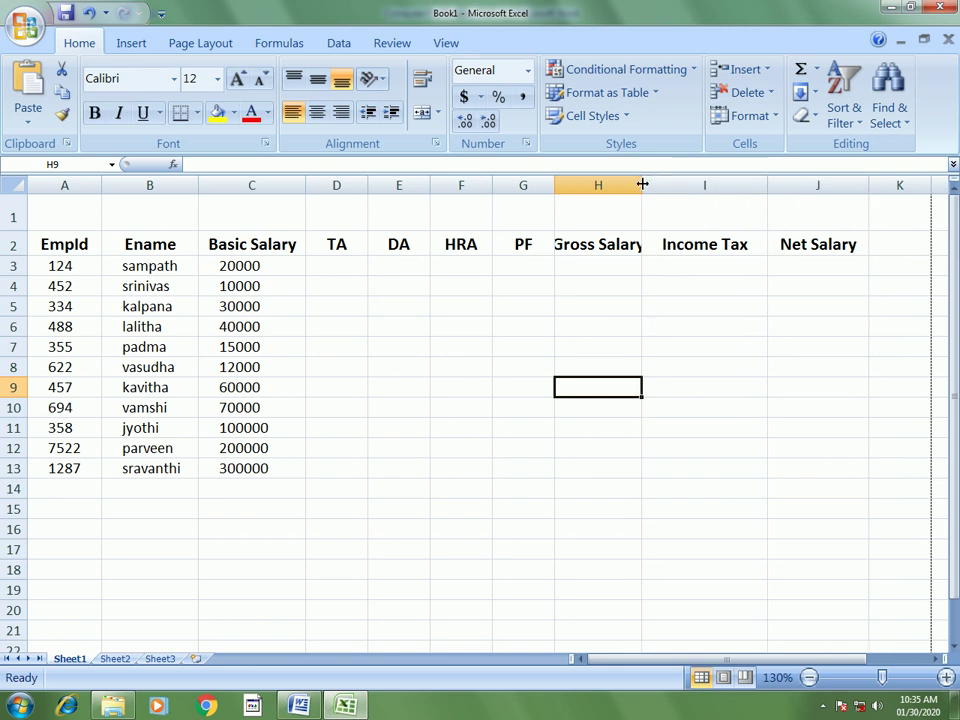
{"action": "left_click_drag", "start_coordinate": [642, 185], "coordinate": [655, 185]}
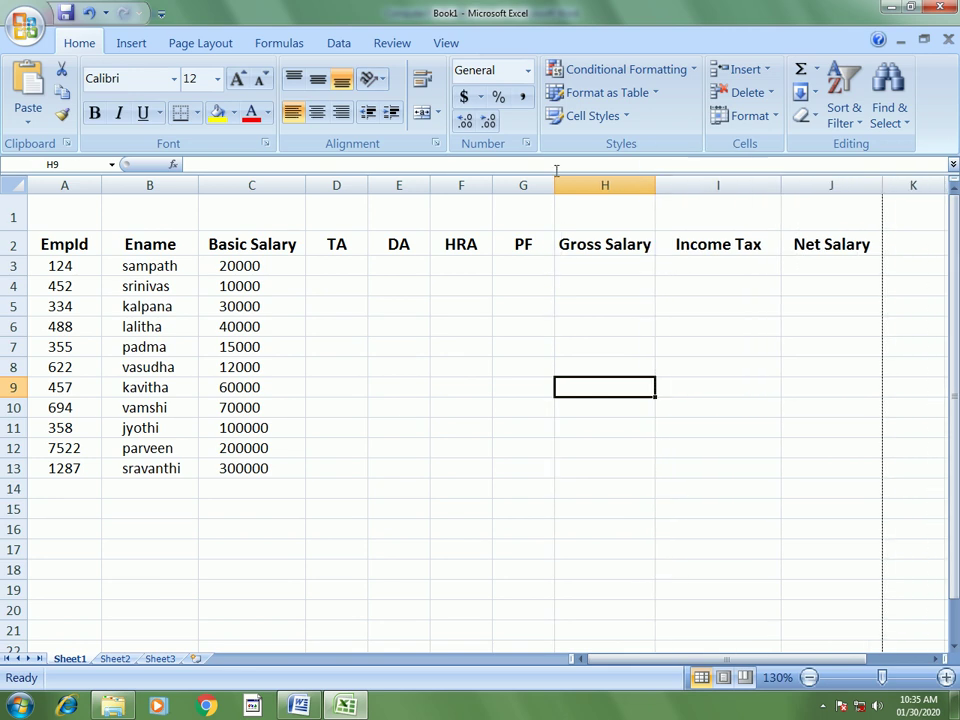
{"action": "left_click", "coordinate": [340, 265]}
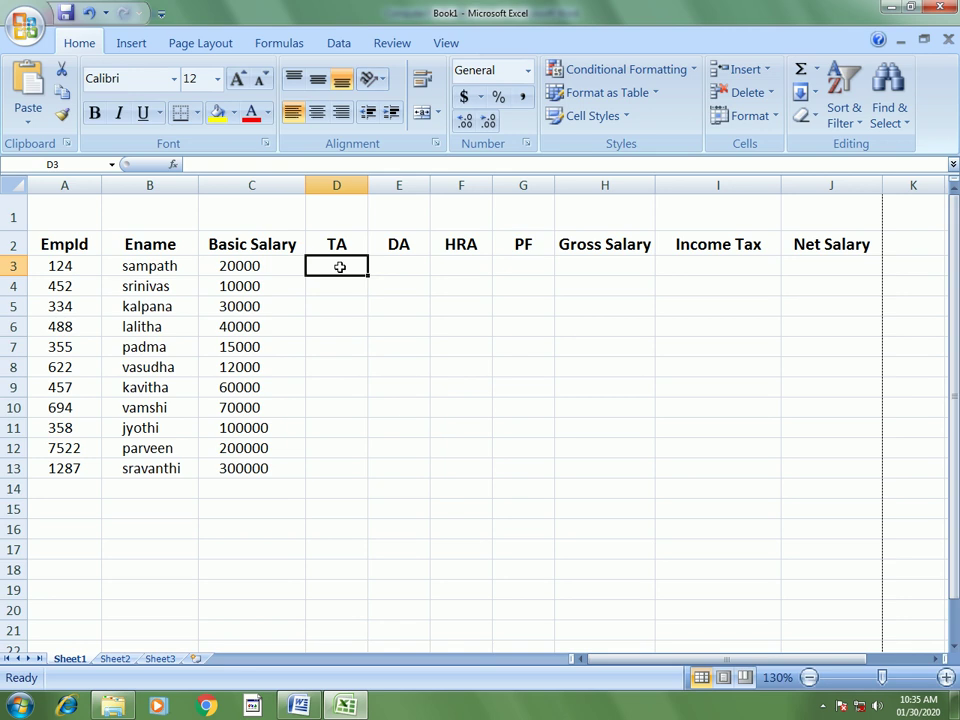
Fill TA in D3:D13 with =C3*10% and widen column D to show the values
{"action": "left_click", "coordinate": [246, 267]}
{"action": "left_click", "coordinate": [336, 265]}
{"action": "type", "text": "="}
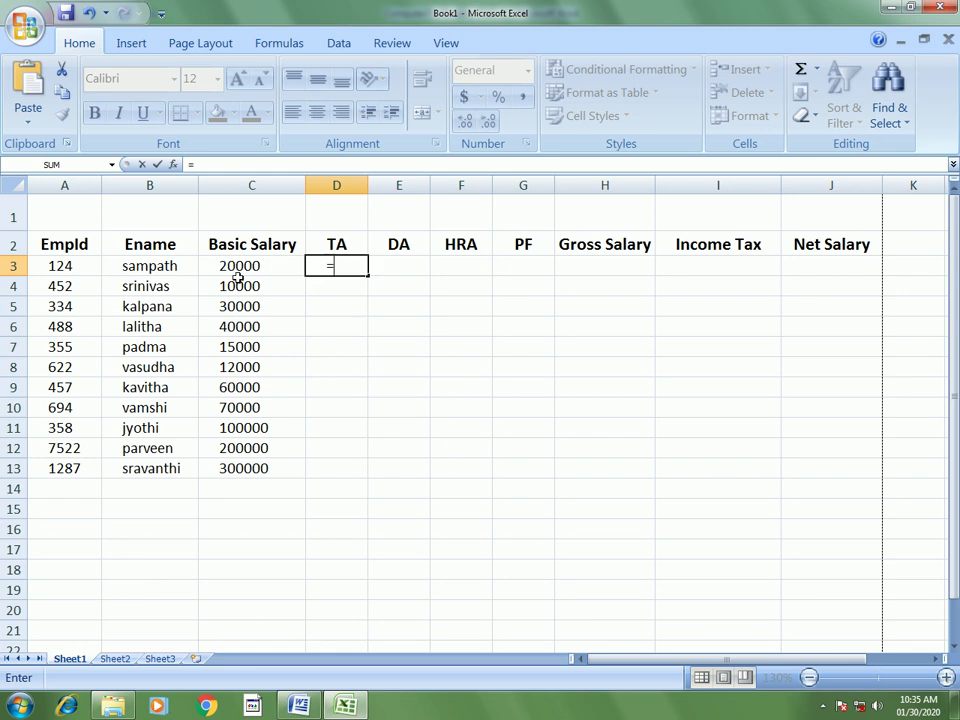
{"action": "left_click", "coordinate": [243, 266]}
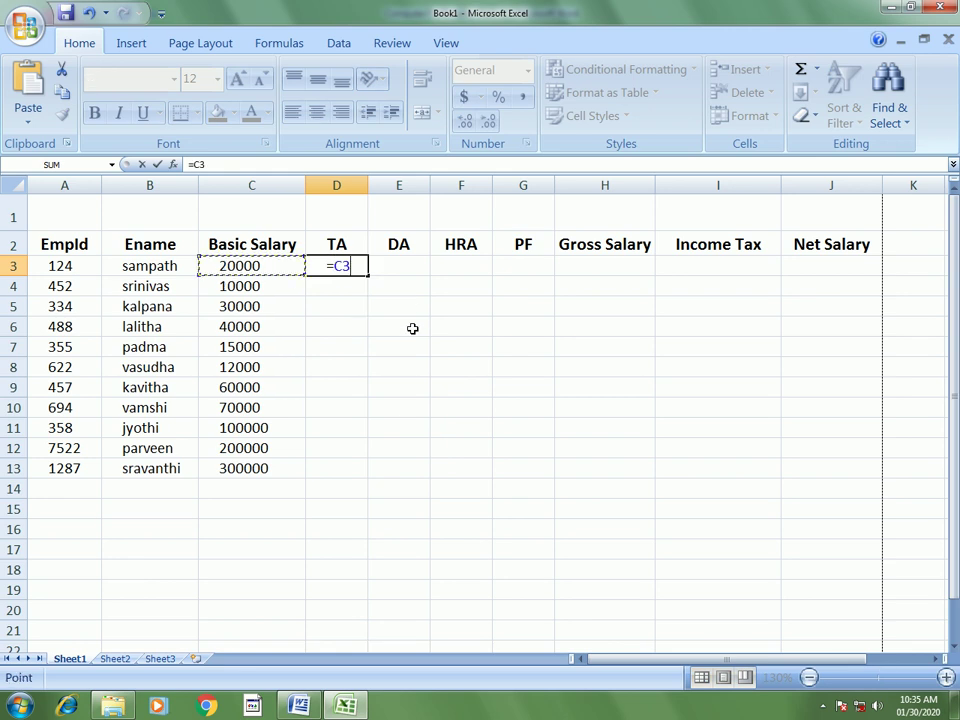
{"action": "type", "text": "*"}
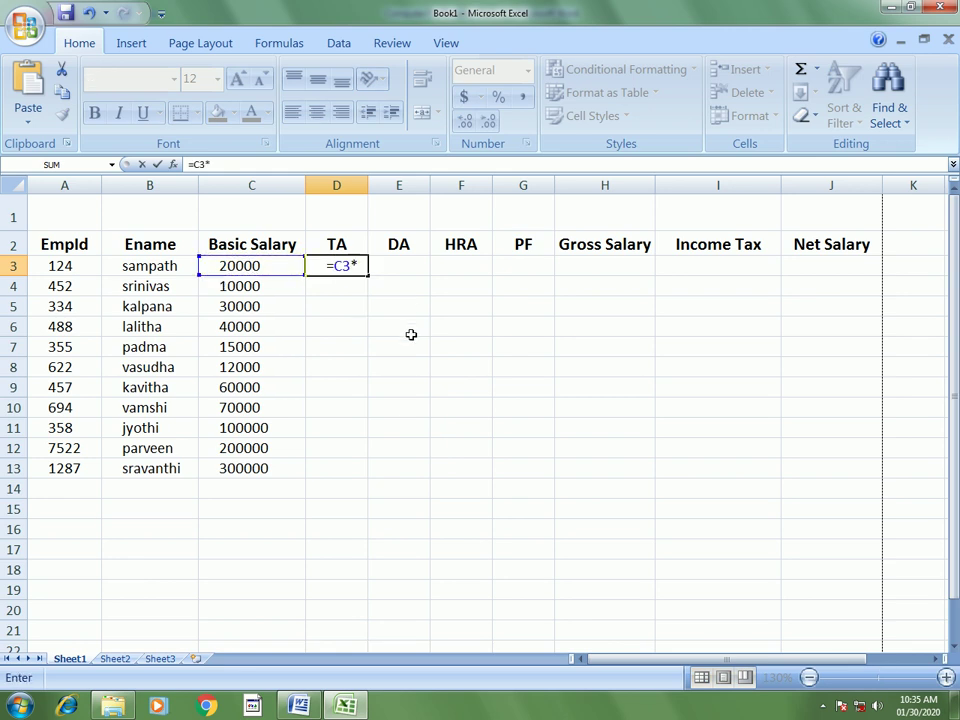
{"action": "type", "text": "10"}
{"action": "type", "text": "%"}
{"action": "key", "text": "Return"}
{"action": "left_click", "coordinate": [340, 265]}
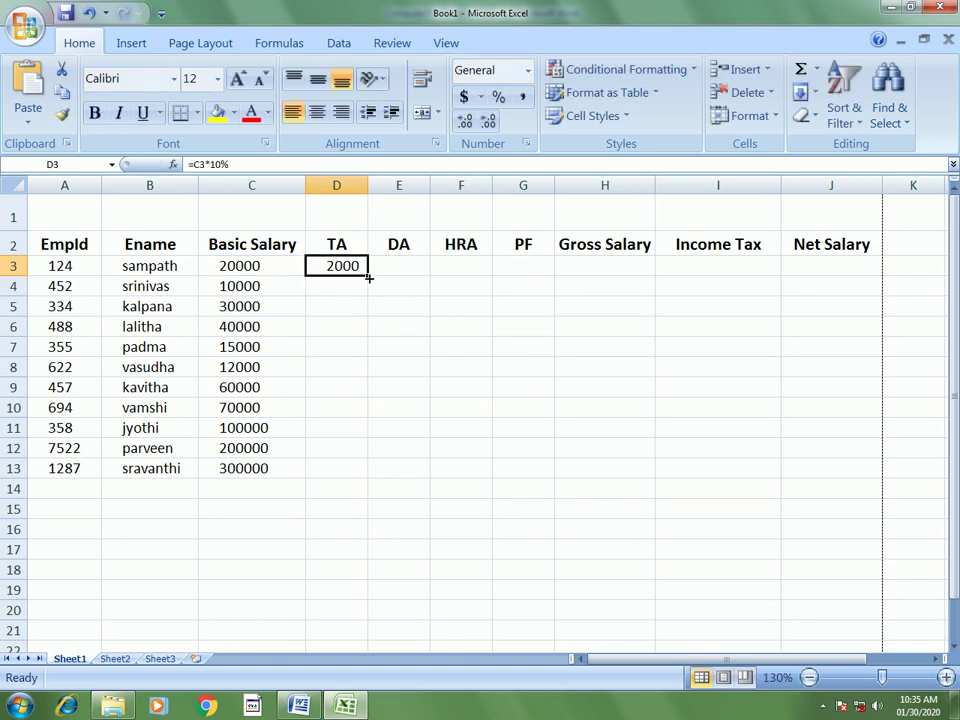
{"action": "double_click", "coordinate": [368, 278]}
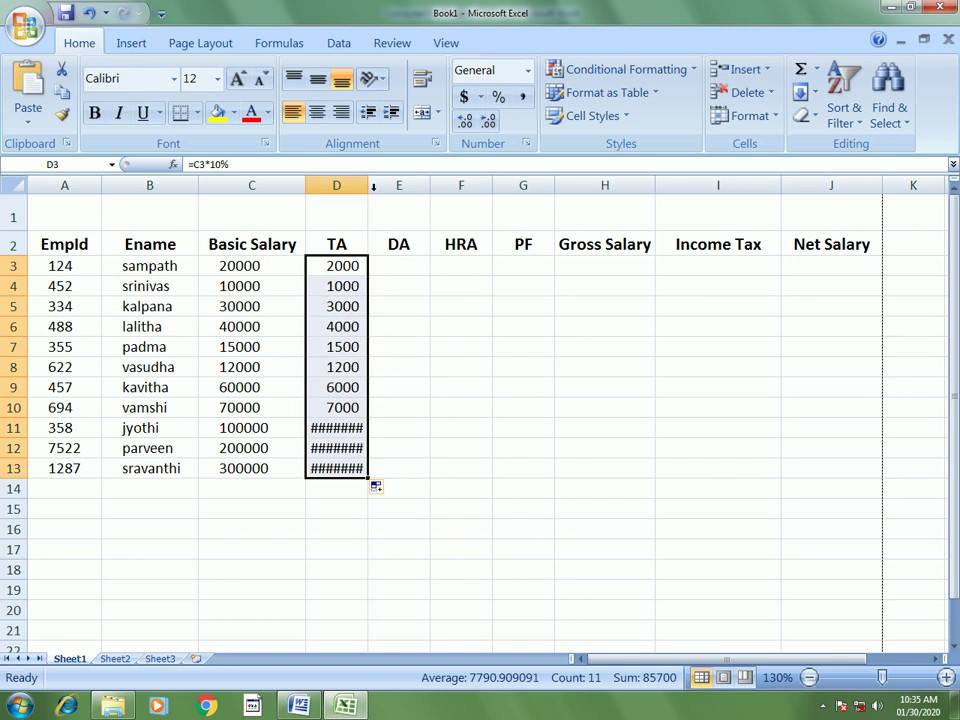
{"action": "left_click_drag", "start_coordinate": [369, 186], "coordinate": [381, 186]}
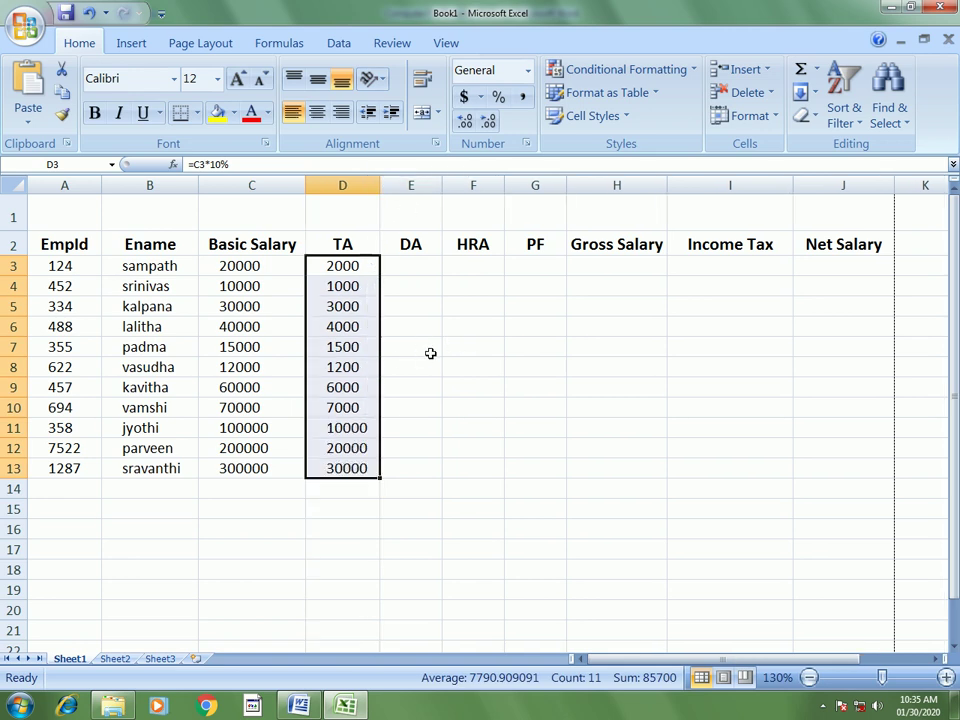
{"action": "left_click", "coordinate": [416, 268]}
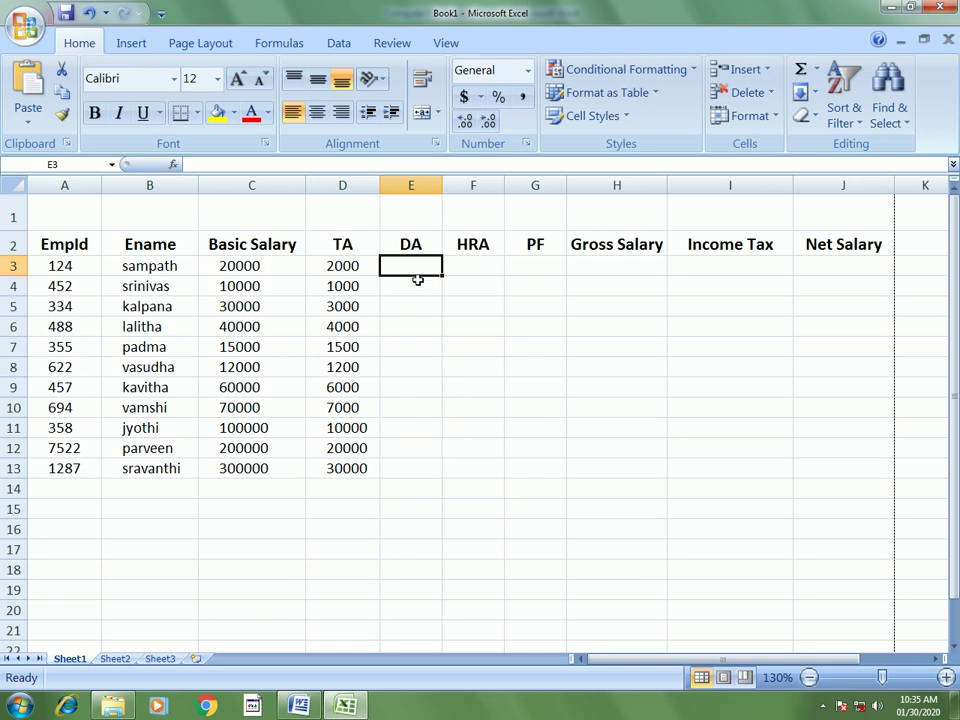
Fill DA in E3:E13 with =C3*12.53% and widen column E to fit
{"action": "left_click", "coordinate": [337, 265]}
{"action": "left_click", "coordinate": [407, 270]}
{"action": "type", "text": "="}
{"action": "left_click", "coordinate": [258, 266]}
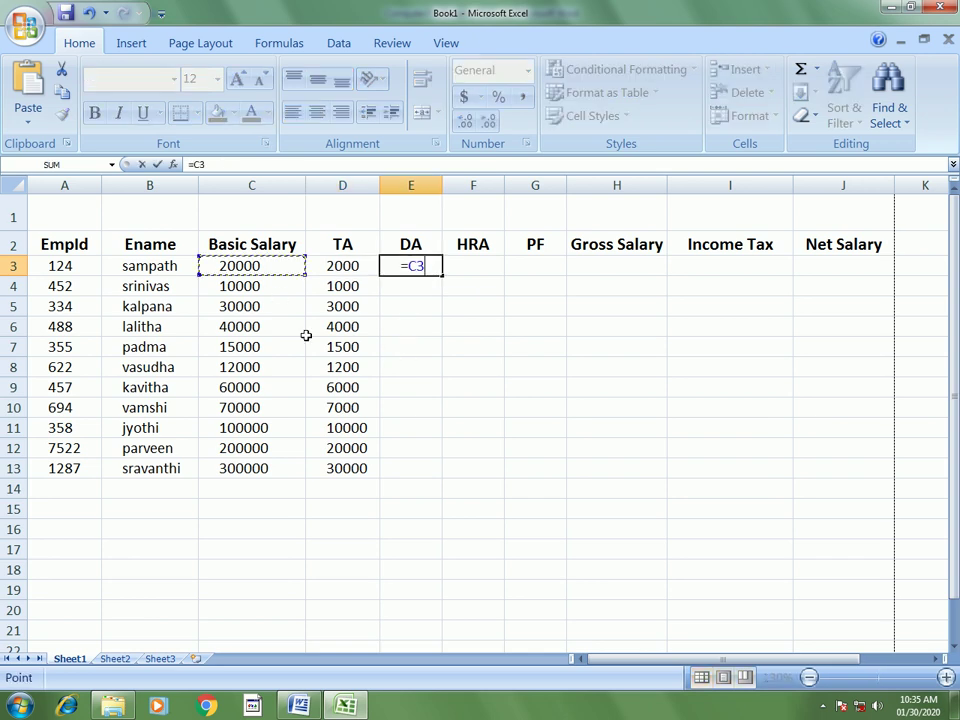
{"action": "type", "text": "*"}
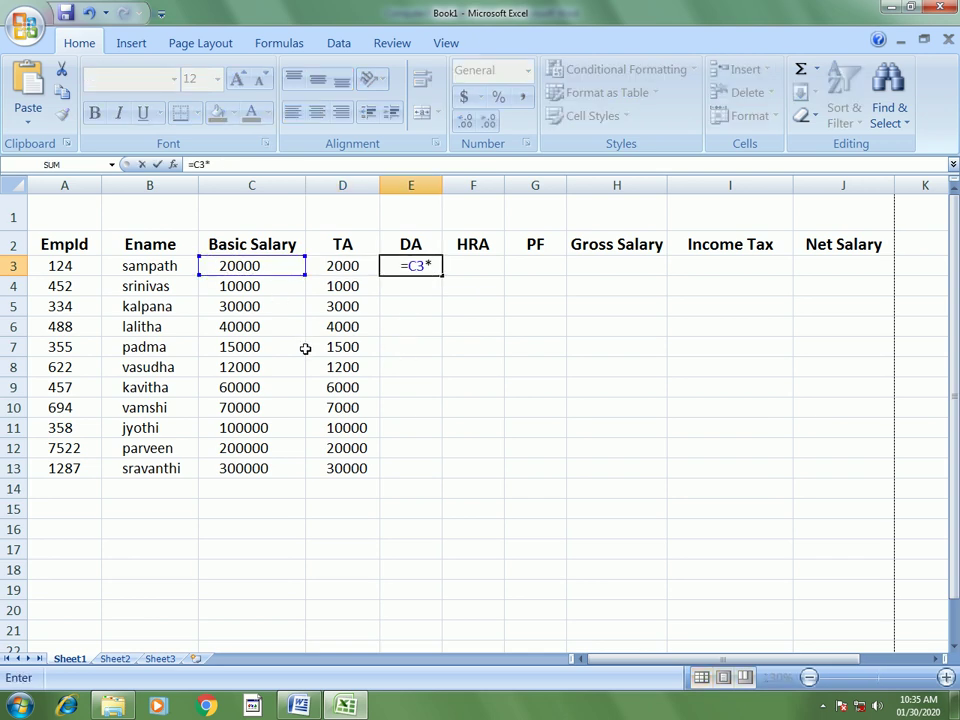
{"action": "type", "text": "12."}
{"action": "type", "text": "53"}
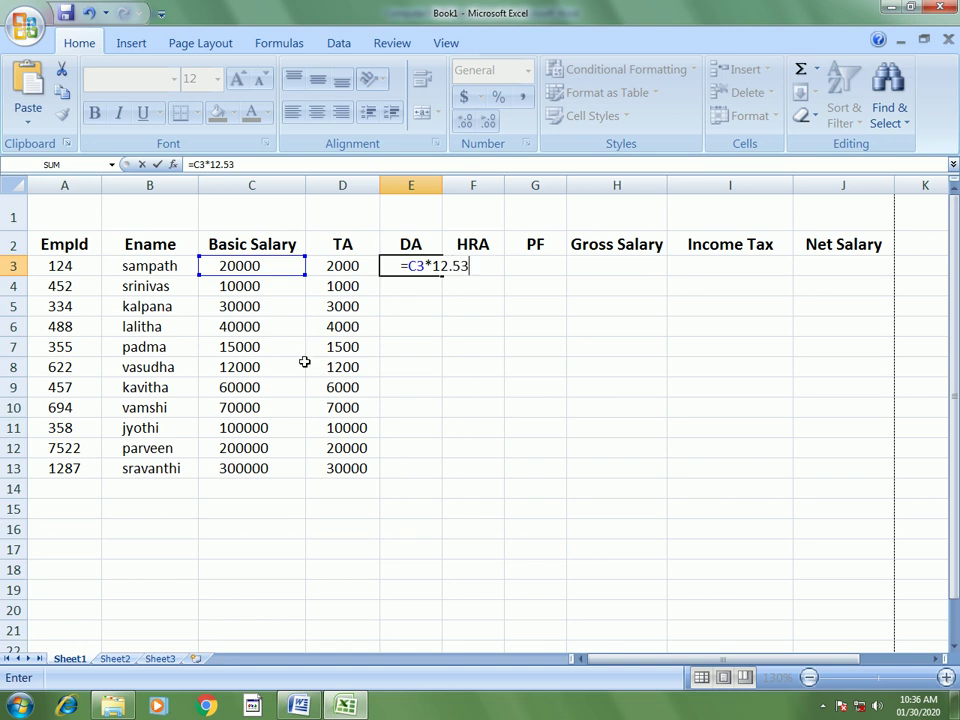
{"action": "type", "text": "%"}
{"action": "key", "text": "Return"}
{"action": "left_click", "coordinate": [430, 268]}
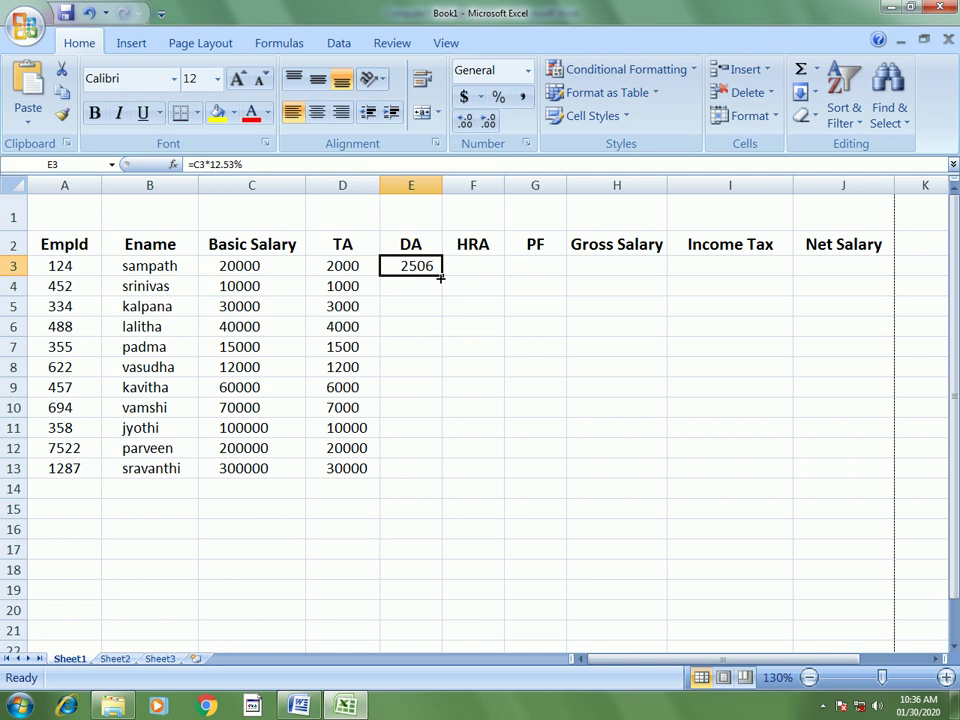
{"action": "double_click", "coordinate": [443, 276]}
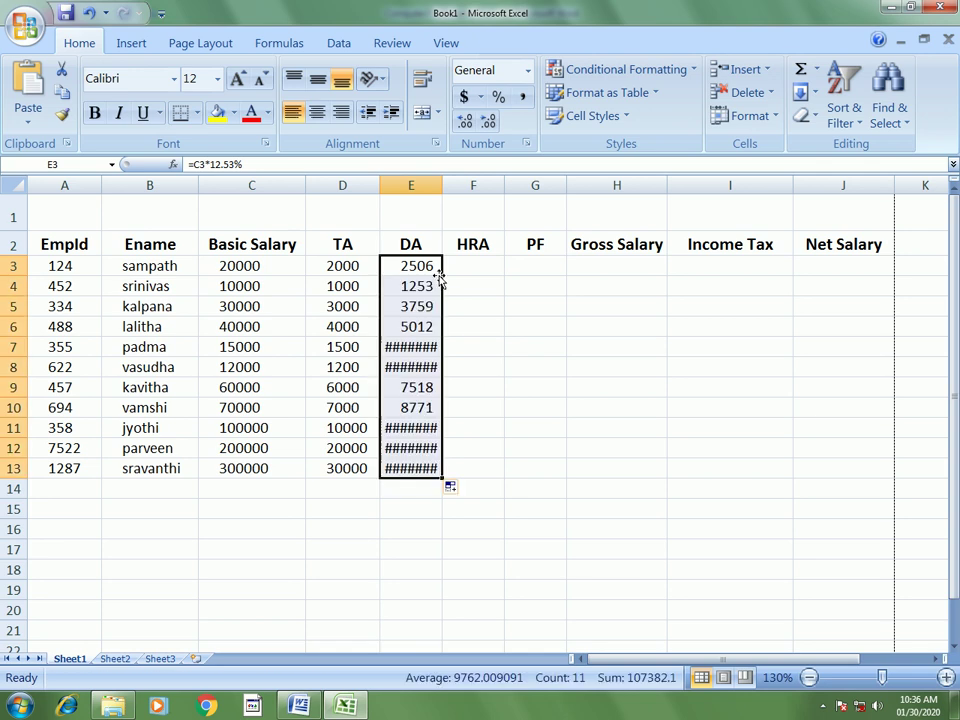
{"action": "left_click_drag", "start_coordinate": [441, 186], "coordinate": [454, 186]}
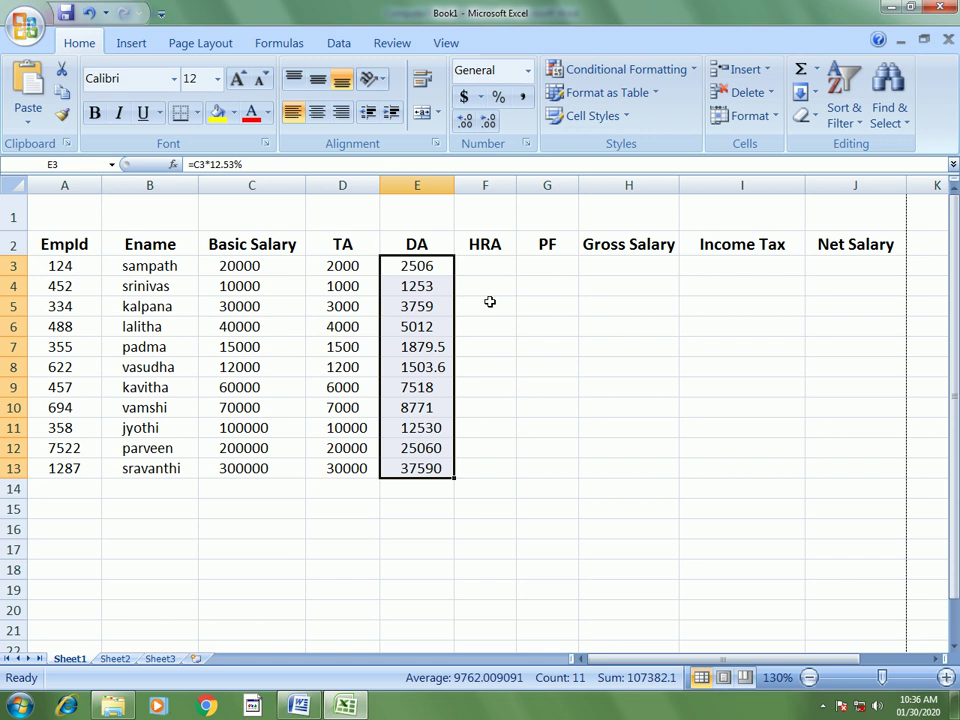
Fill HRA in F3:F13 with =C3*23.91%, widen column F, then bring up the Word instructions
{"action": "left_click", "coordinate": [476, 272]}
{"action": "type", "text": "="}
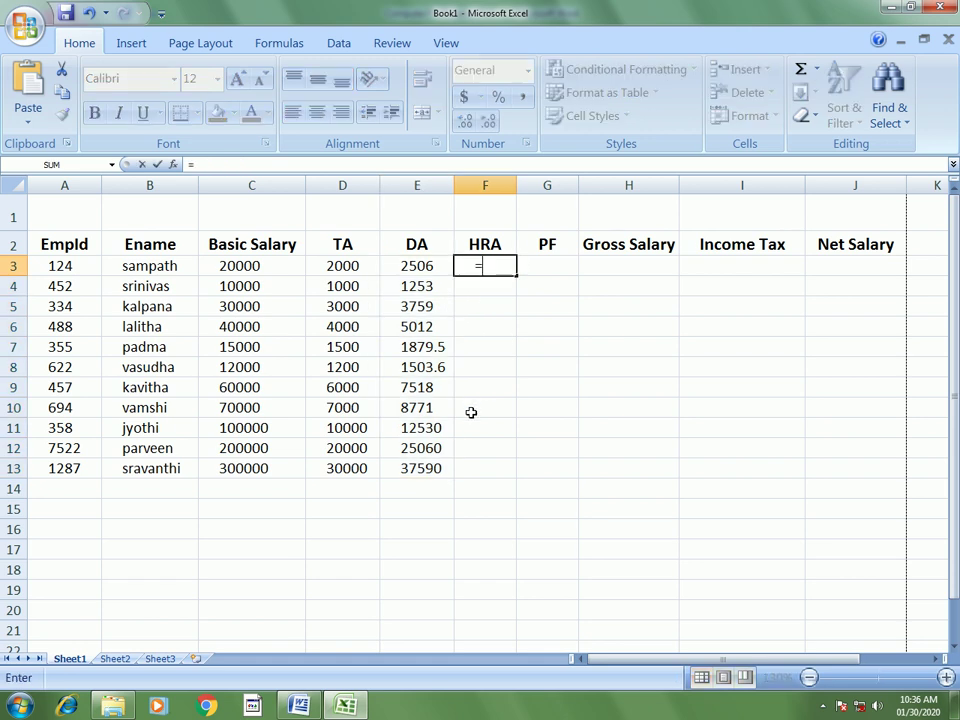
{"action": "left_click", "coordinate": [252, 266]}
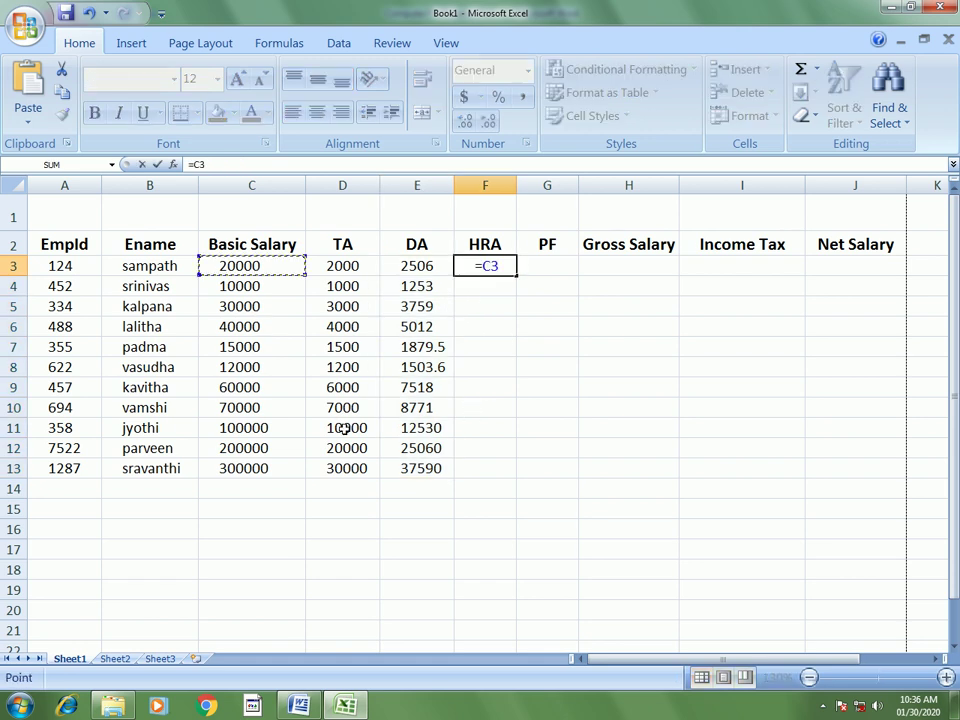
{"action": "type", "text": "*"}
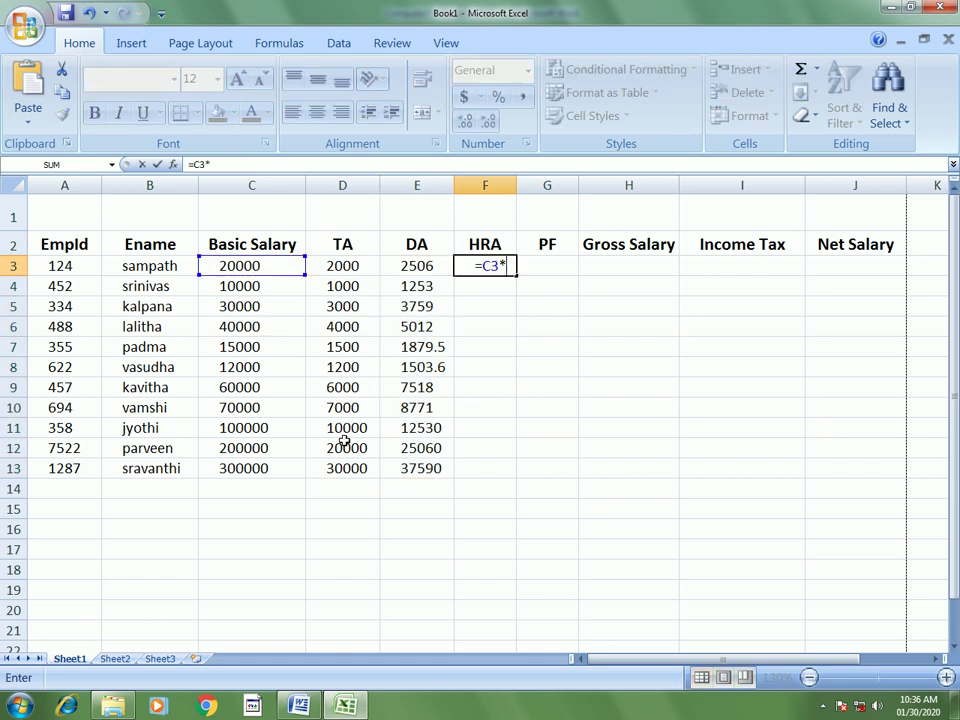
{"action": "type", "text": "23"}
{"action": "type", "text": ".91"}
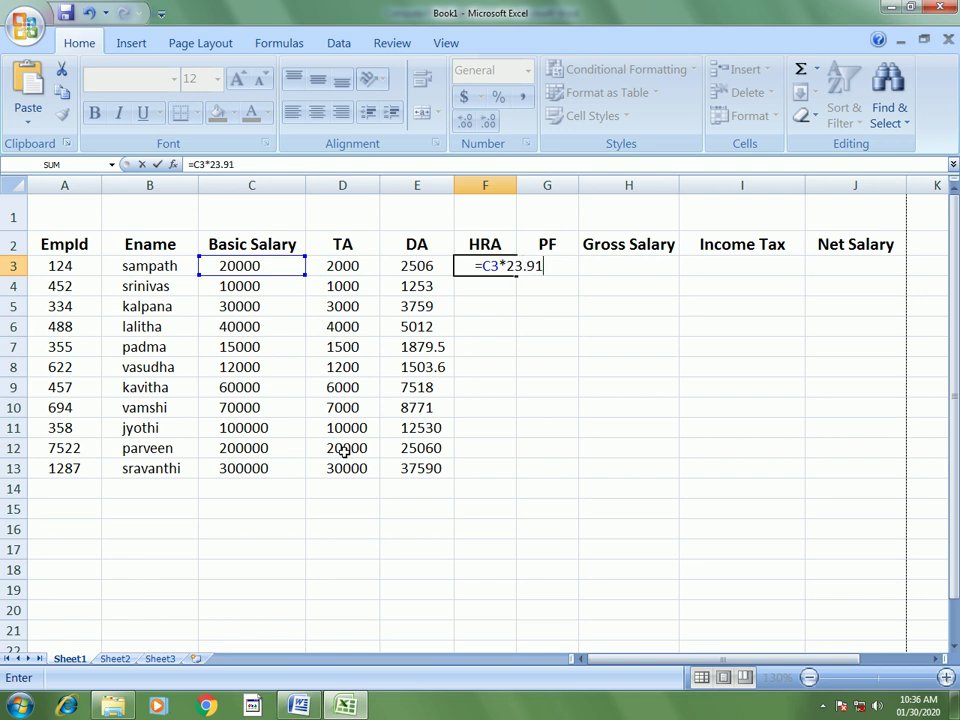
{"action": "type", "text": "%"}
{"action": "key", "text": "Return"}
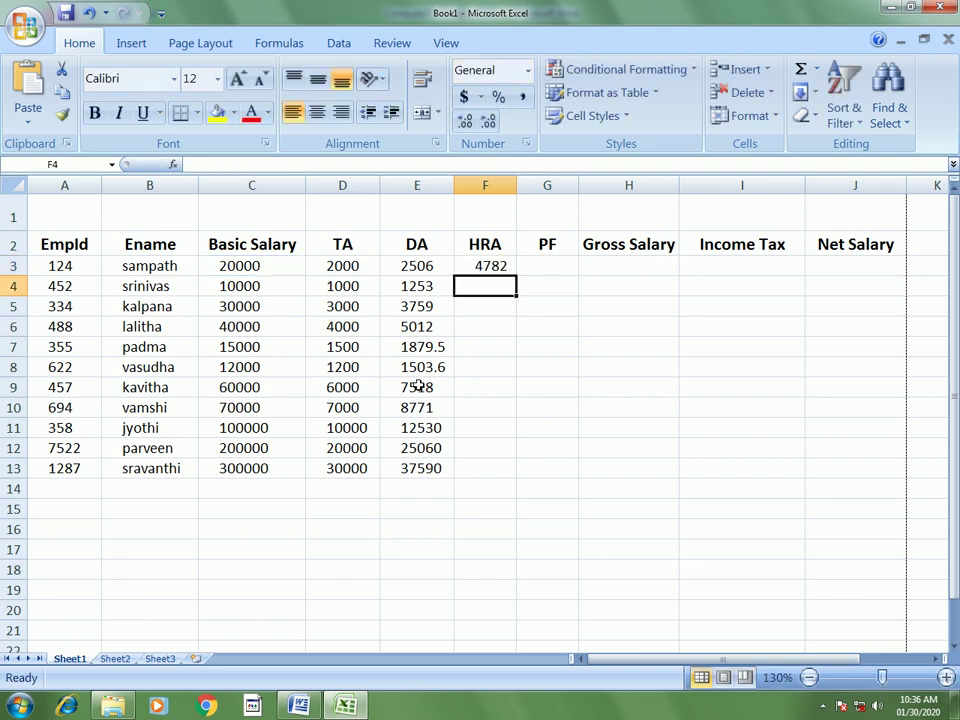
{"action": "left_click", "coordinate": [490, 265]}
{"action": "double_click", "coordinate": [517, 279]}
{"action": "left_click_drag", "start_coordinate": [516, 186], "coordinate": [524, 188]}
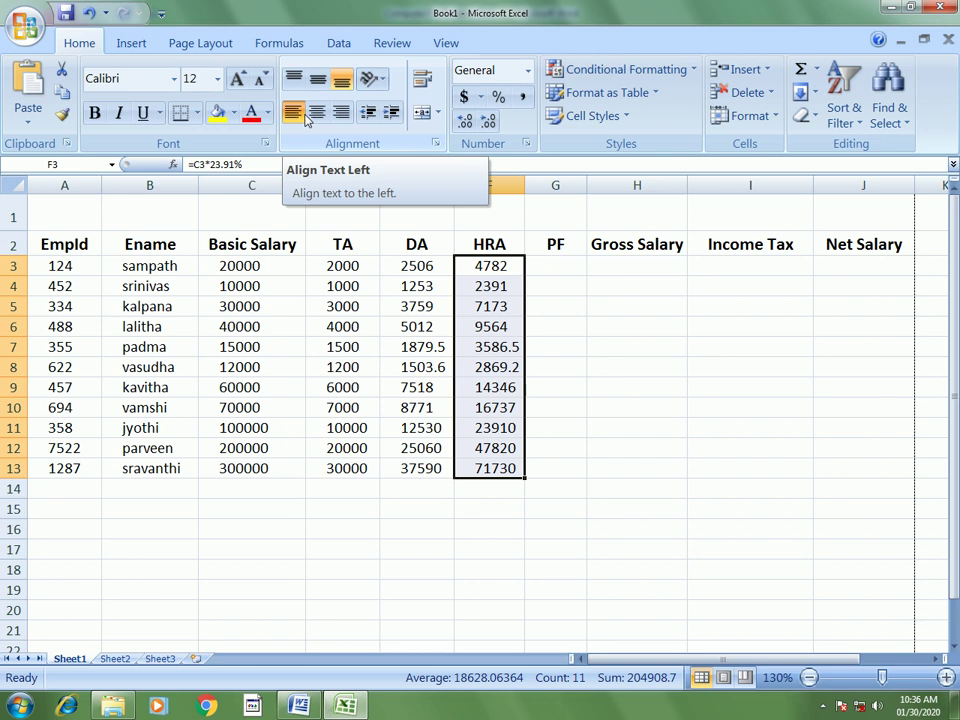
{"action": "key", "text": "alt+Tab"}
{"action": "scroll", "coordinate": [470, 471], "scroll_direction": "down", "scroll_amount": 3}
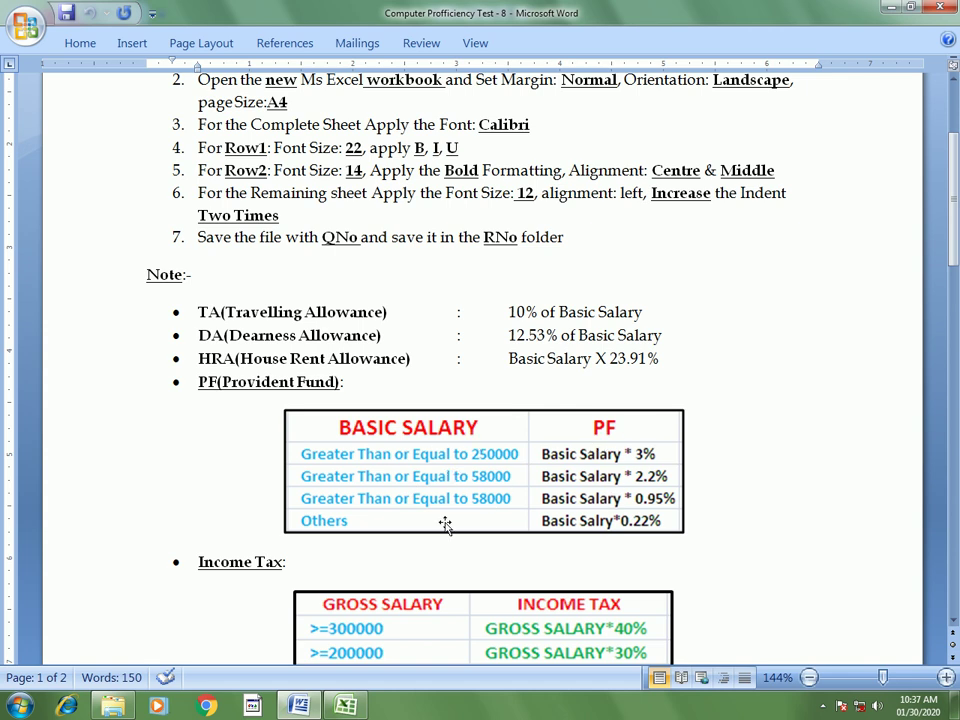
Read the PF and Income Tax tables in Word, then return to Excel's first PF cell G3
{"action": "left_click", "coordinate": [302, 706]}
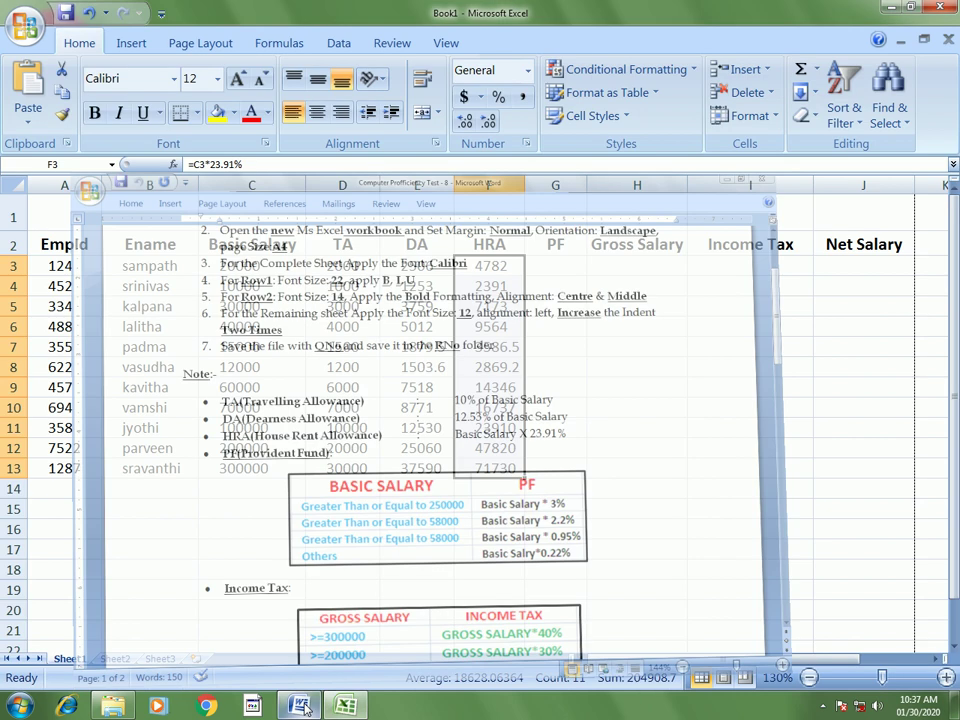
{"action": "left_click", "coordinate": [300, 706]}
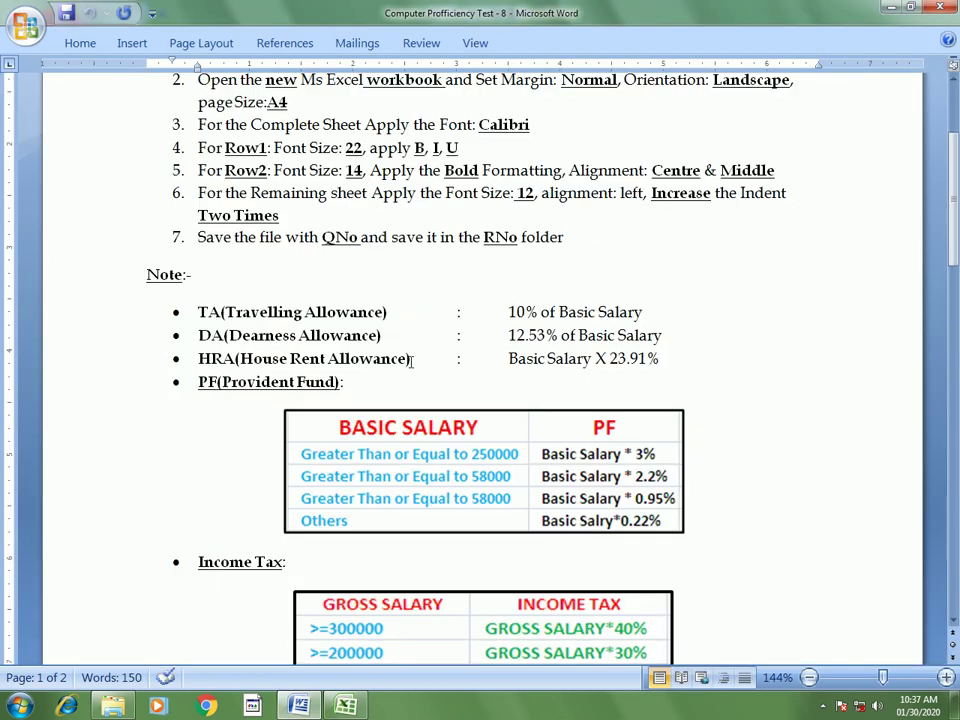
{"action": "scroll", "coordinate": [476, 490], "scroll_direction": "down", "scroll_amount": 3}
{"action": "scroll", "coordinate": [500, 466], "scroll_direction": "up", "scroll_amount": 3}
{"action": "scroll", "coordinate": [522, 465], "scroll_direction": "down", "scroll_amount": 3}
{"action": "scroll", "coordinate": [527, 474], "scroll_direction": "up", "scroll_amount": 3}
{"action": "key", "text": "alt+Tab"}
{"action": "left_click", "coordinate": [566, 270]}
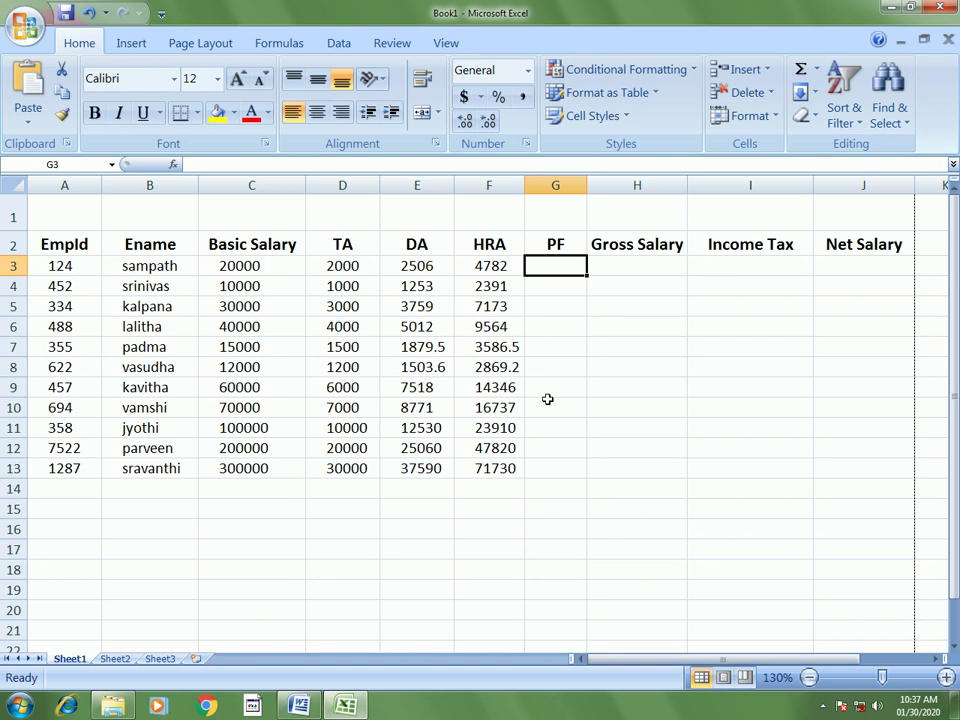
Start G3's PF formula =IF(C3>=250000,C3*3%,IF( for the top salary tier
{"action": "type", "text": "="}
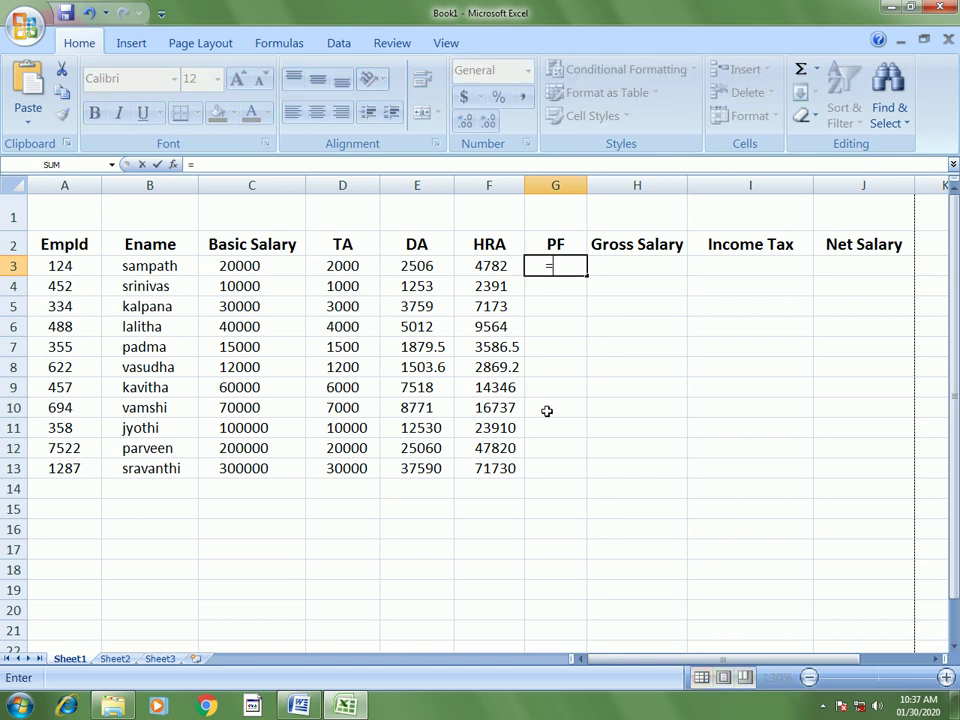
{"action": "type", "text": "if"}
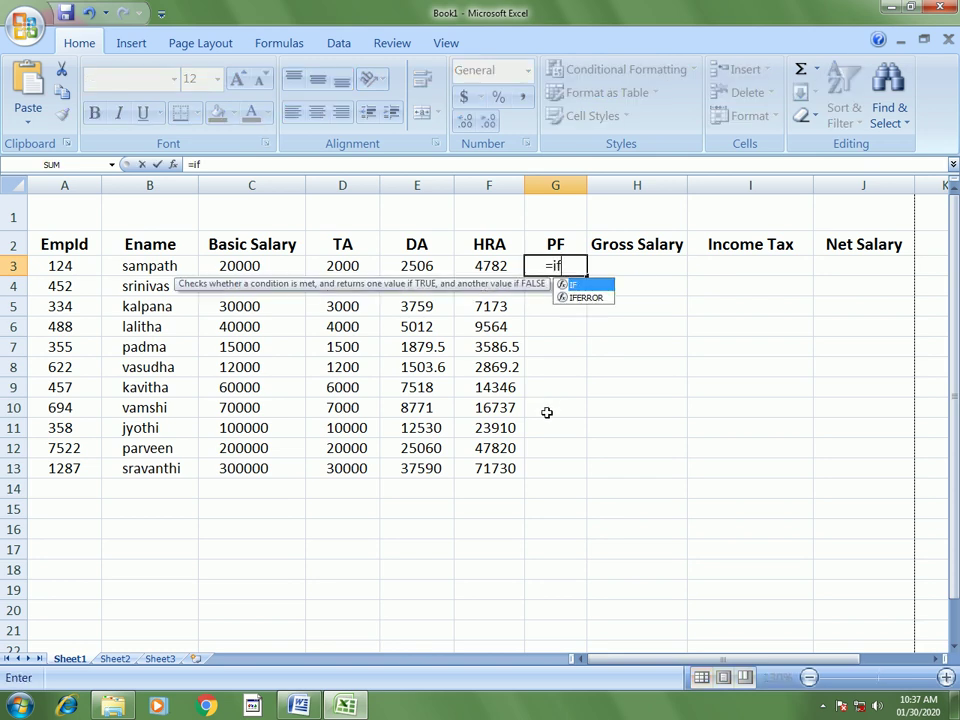
{"action": "type", "text": "("}
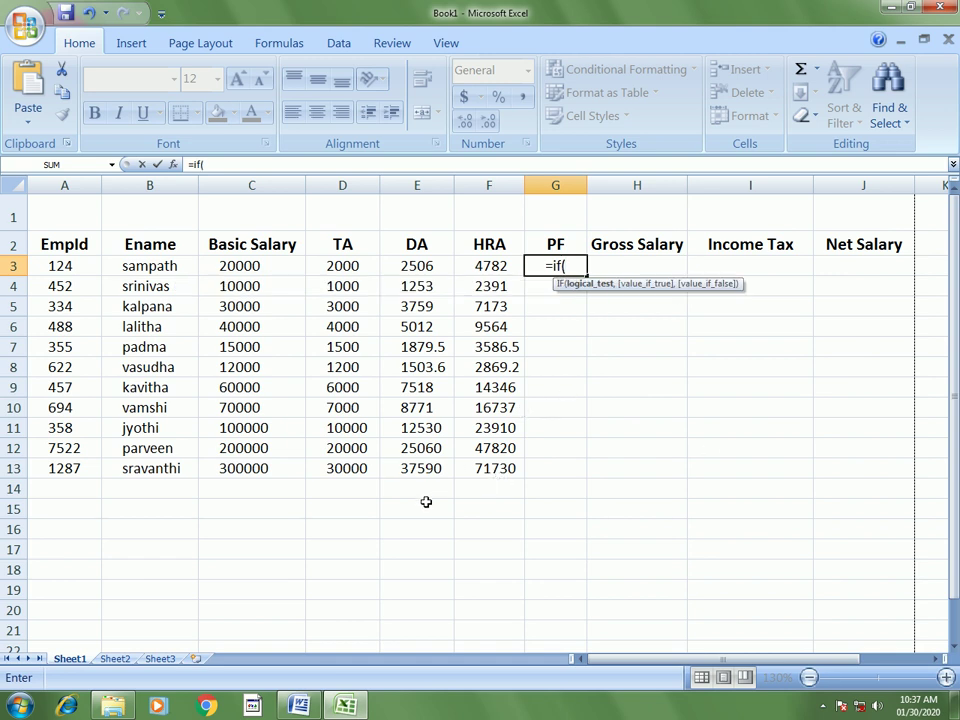
{"action": "left_click", "coordinate": [244, 266]}
{"action": "type", "text": ">="}
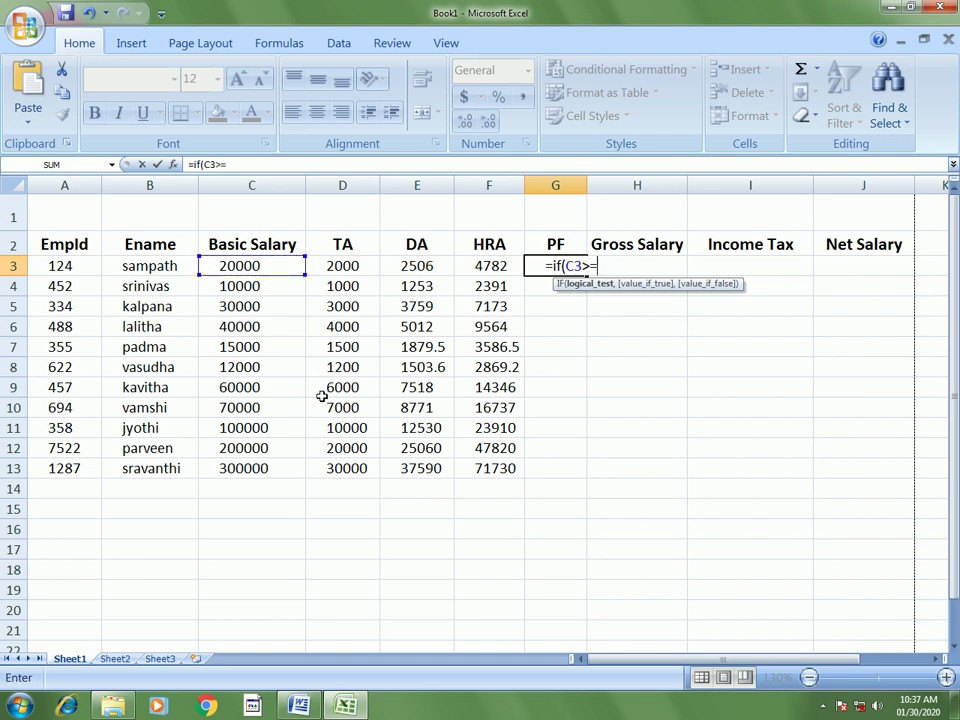
{"action": "type", "text": "250000"}
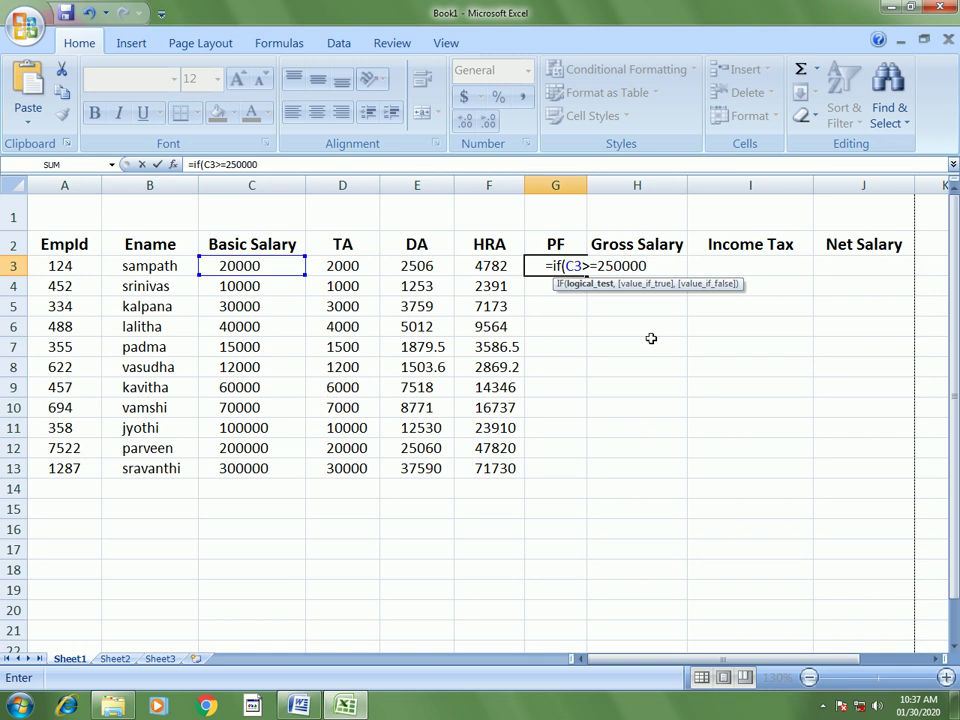
{"action": "type", "text": ","}
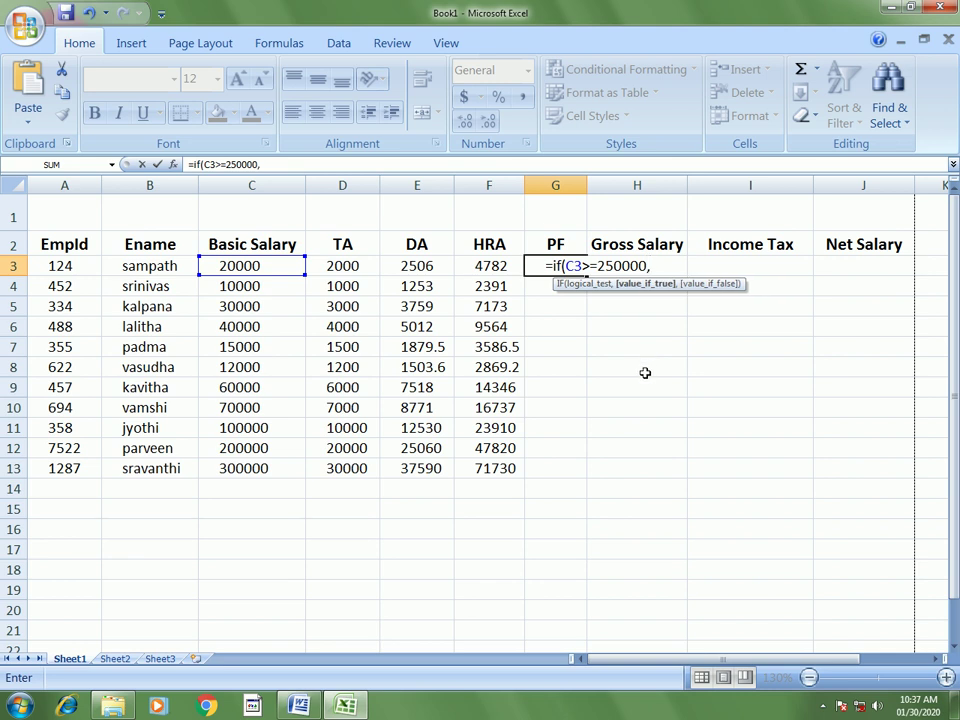
{"action": "left_click", "coordinate": [257, 265]}
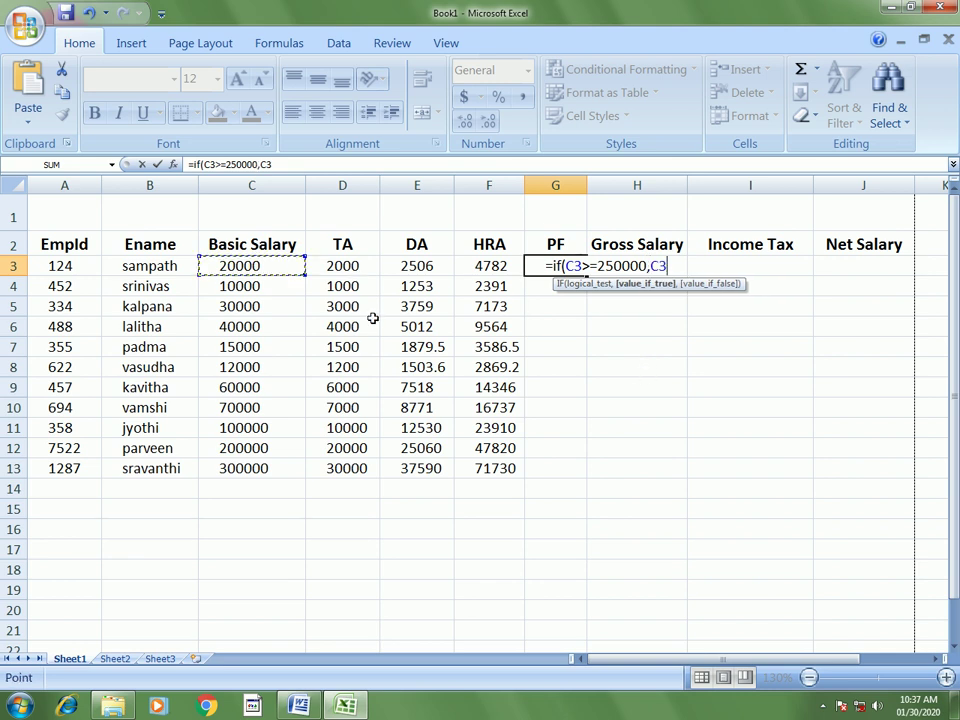
{"action": "type", "text": "*"}
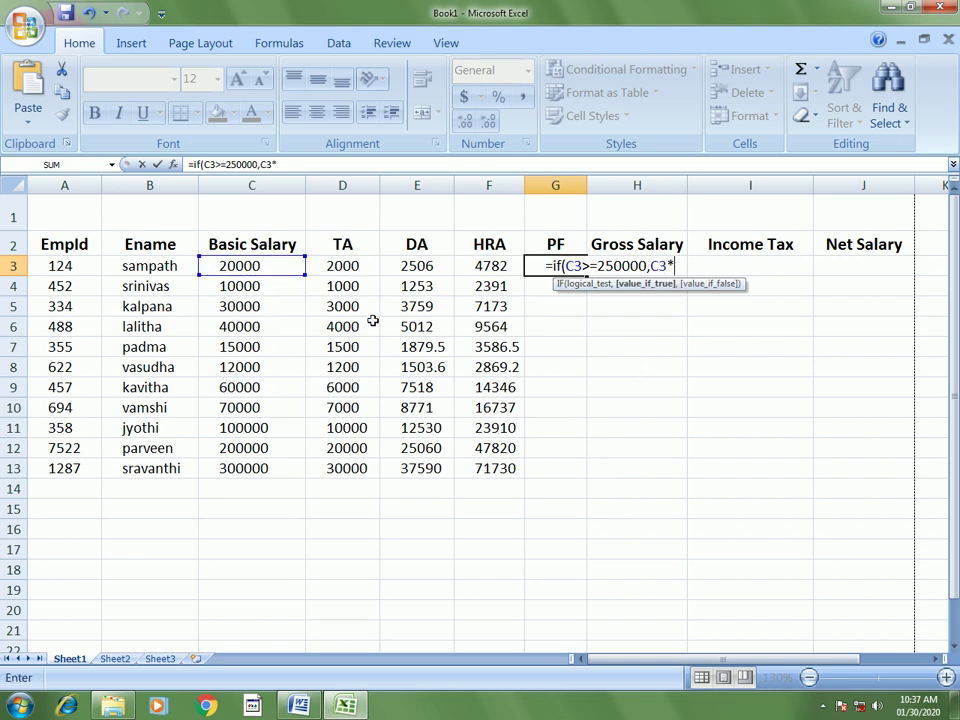
{"action": "type", "text": "3"}
{"action": "type", "text": "%,"}
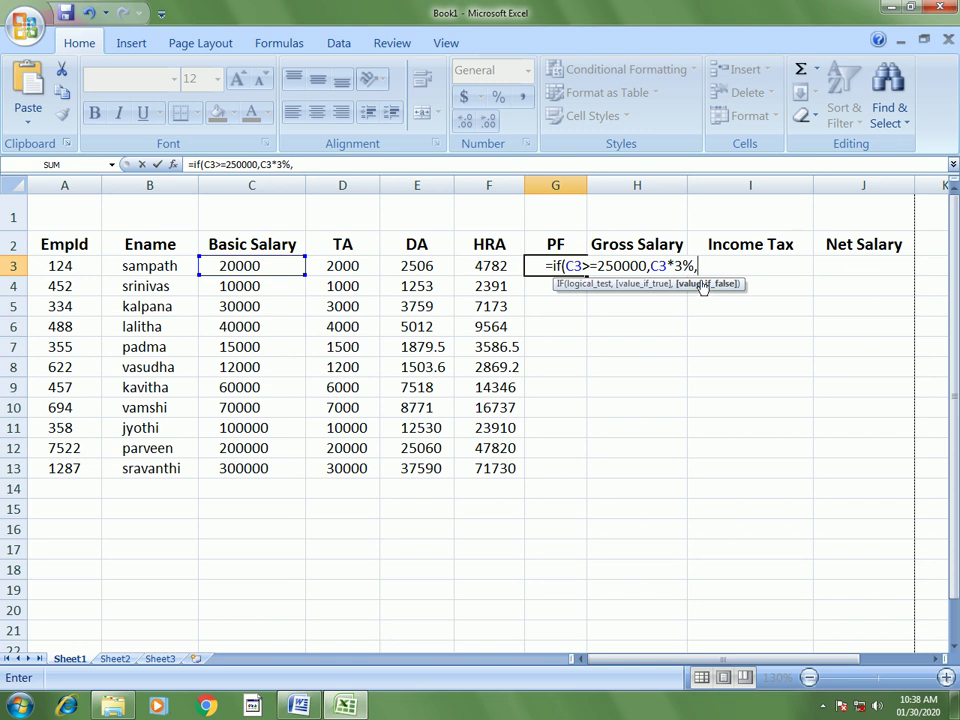
{"action": "type", "text": "if("}
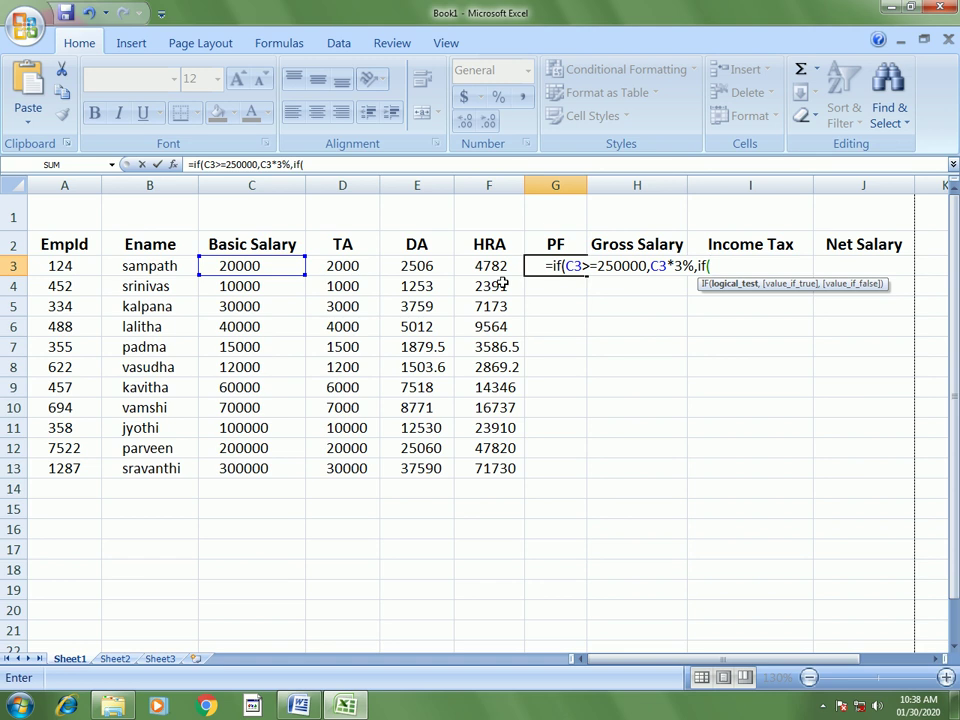
Add the PF tier C3>=58000 at 2.2% and open the next nested IF
{"action": "left_click", "coordinate": [276, 261]}
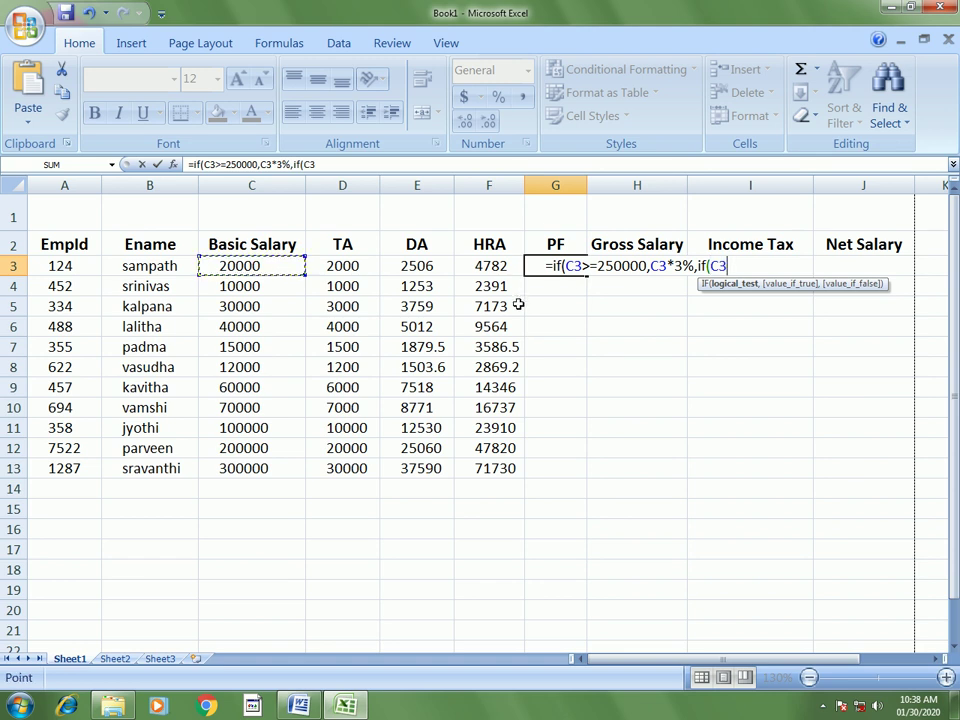
{"action": "type", "text": ">"}
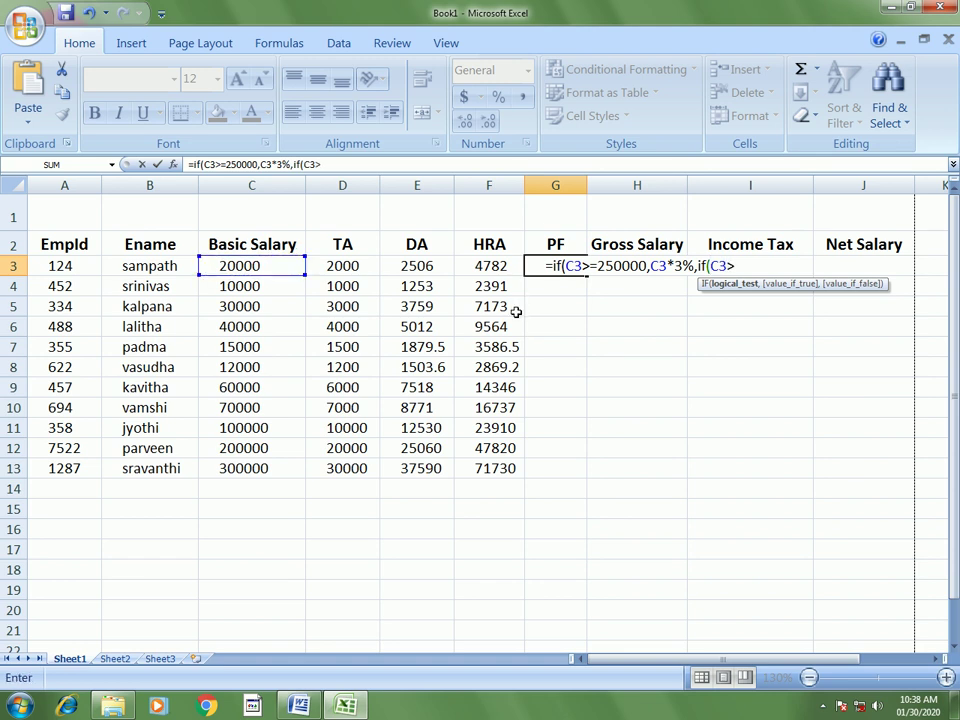
{"action": "type", "text": "=5800"}
{"action": "type", "text": "0"}
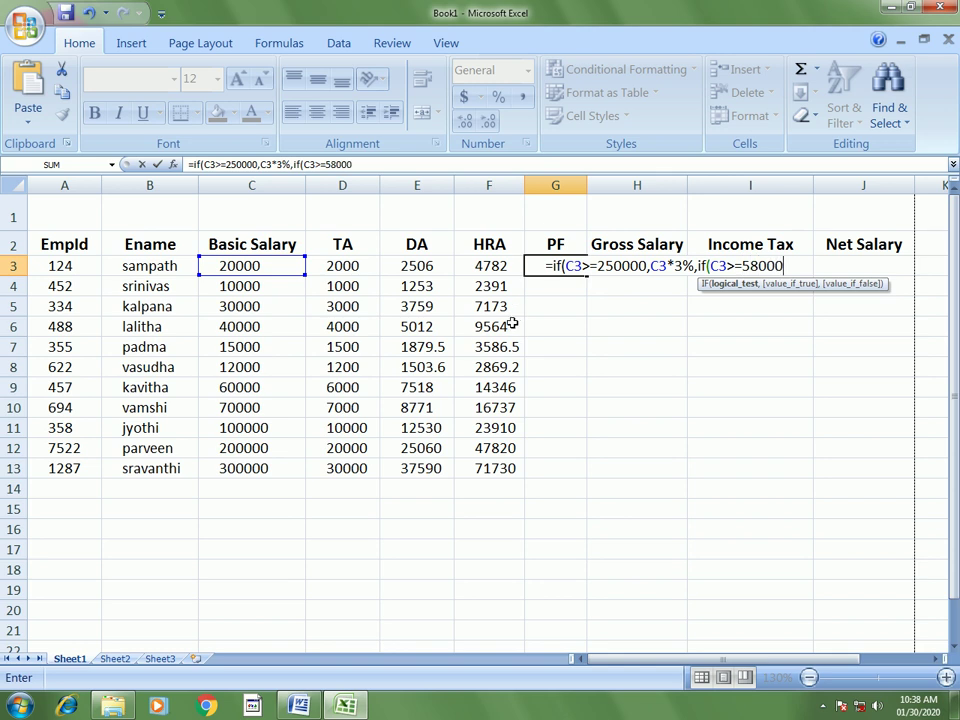
{"action": "type", "text": ","}
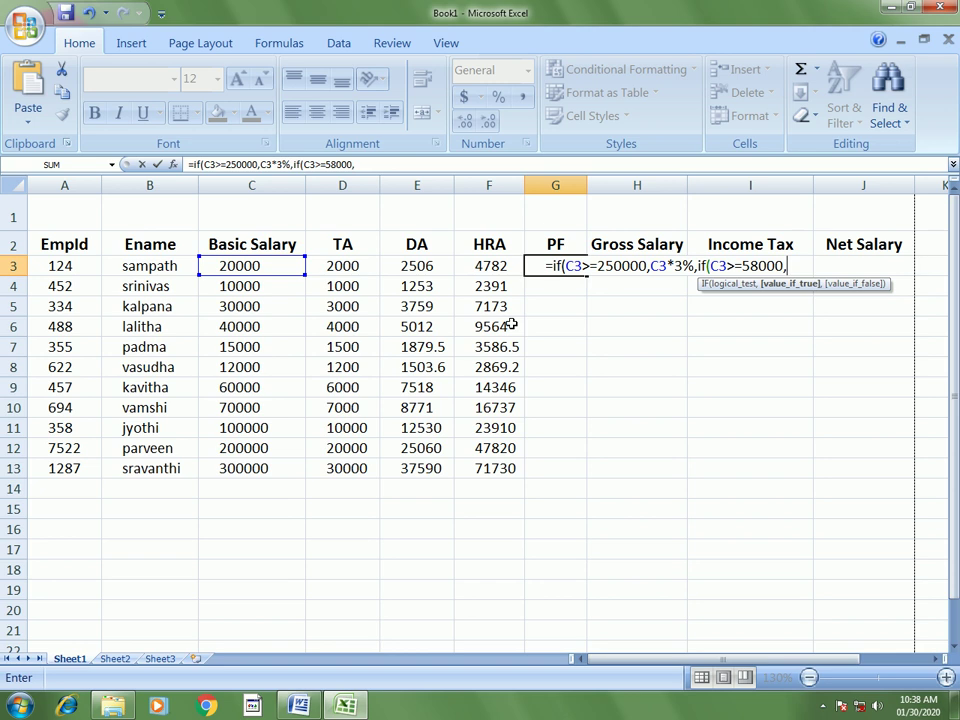
{"action": "left_click", "coordinate": [266, 263]}
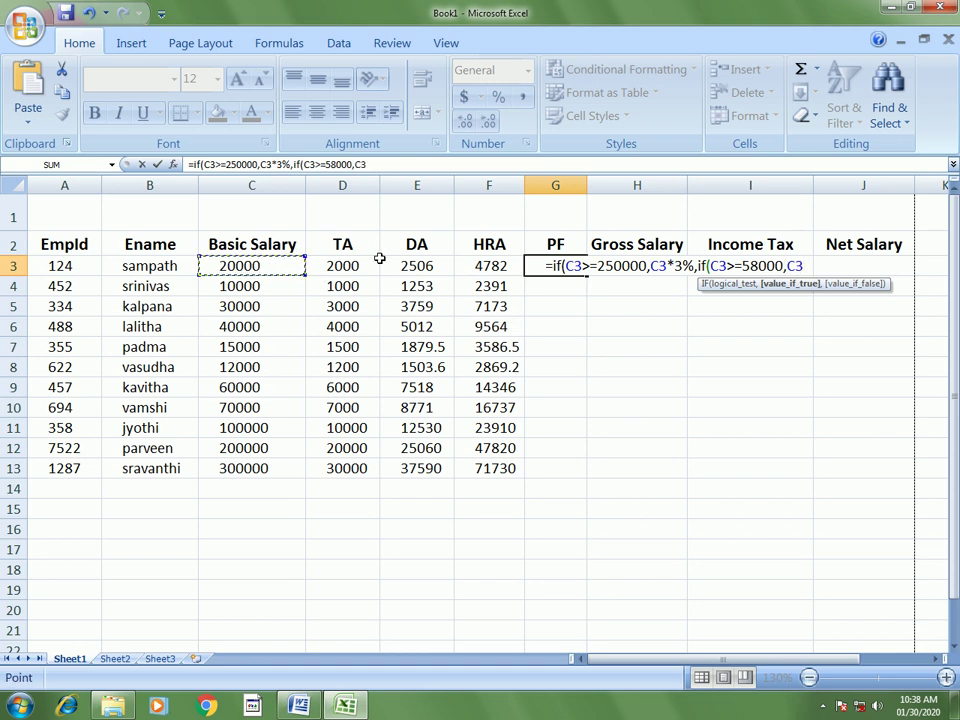
{"action": "type", "text": "*2.2%,if("}
Complete the PF formula with the 25000 tier at 0.95% and below-25000 at 0.22%
{"action": "left_click", "coordinate": [268, 268]}
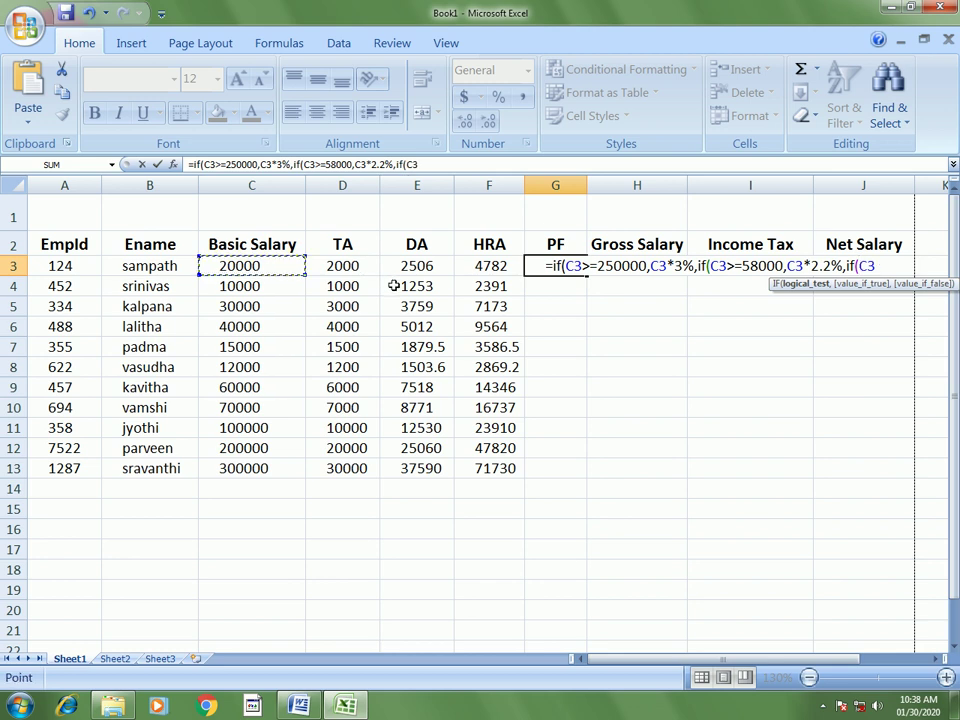
{"action": "type", "text": ">="}
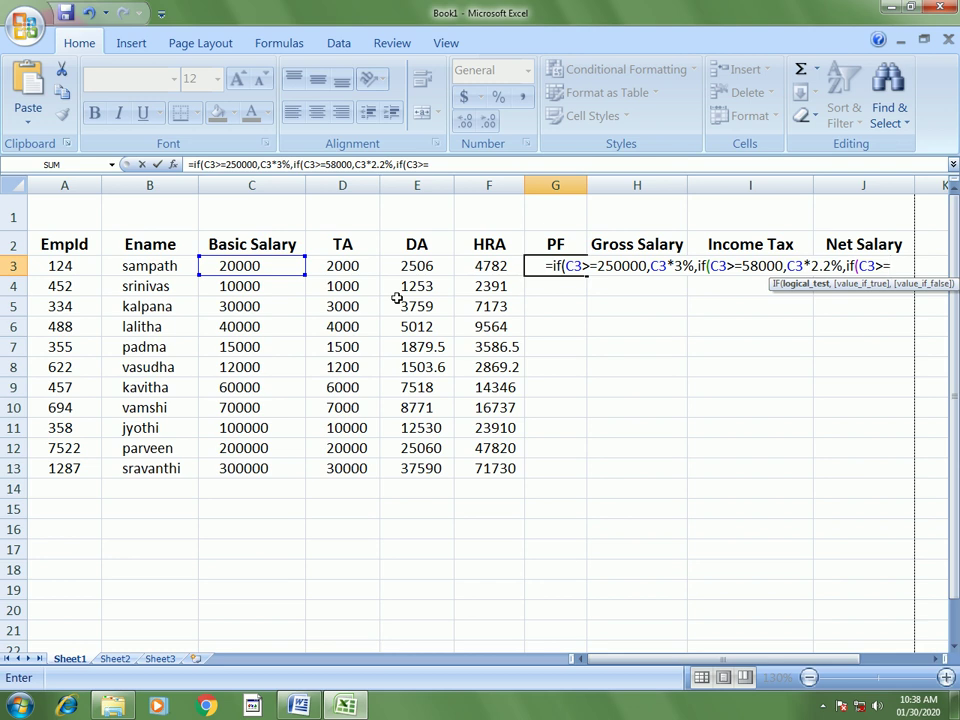
{"action": "type", "text": "25000"}
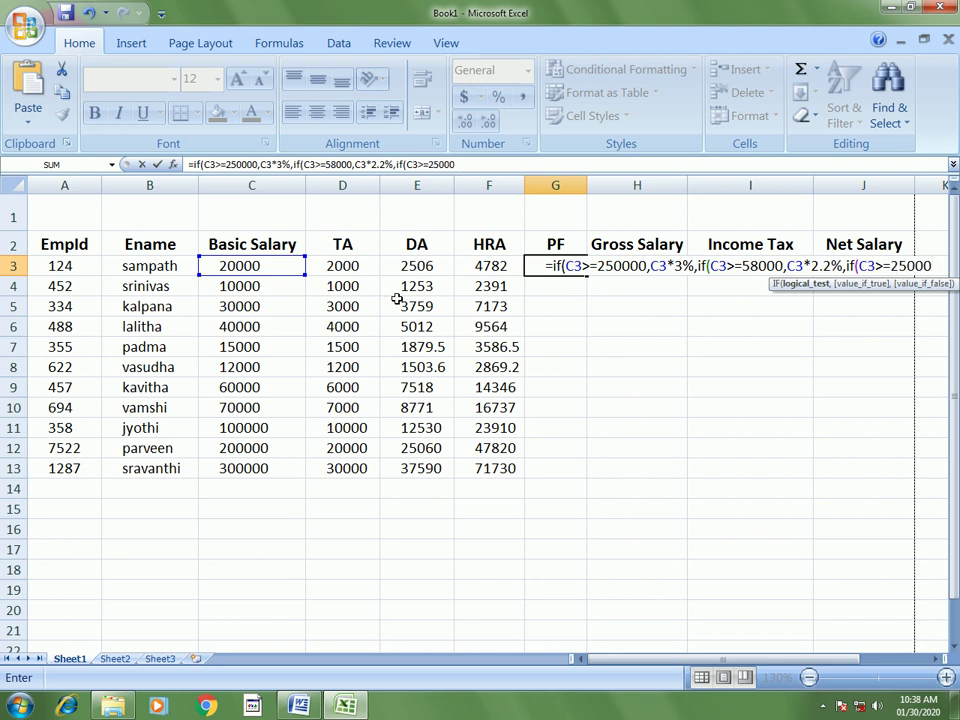
{"action": "type", "text": ","}
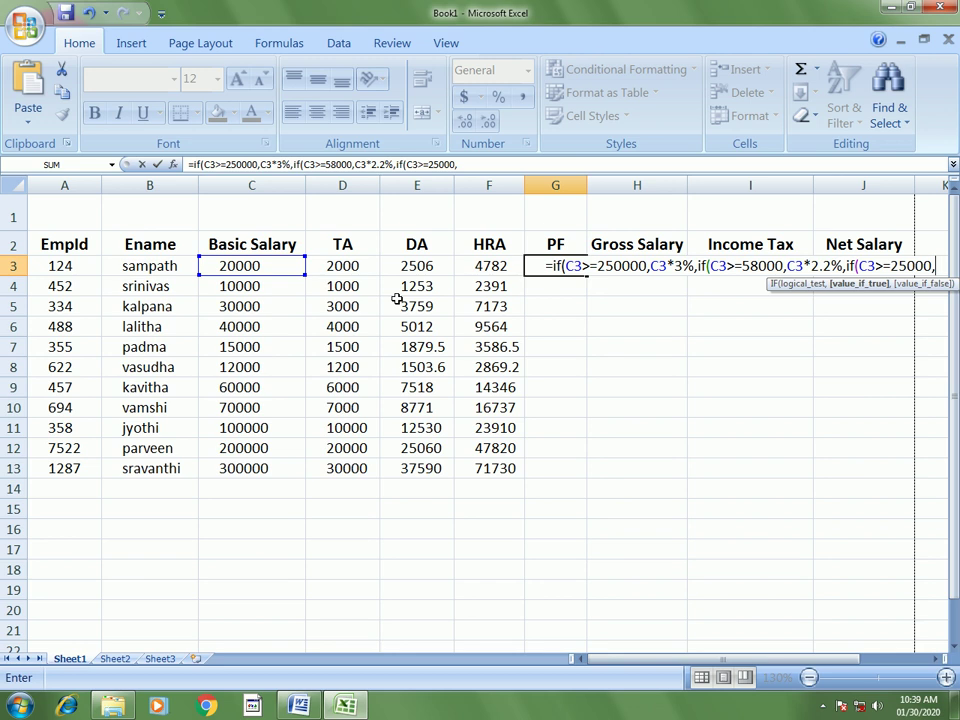
{"action": "type", "text": "c3*"}
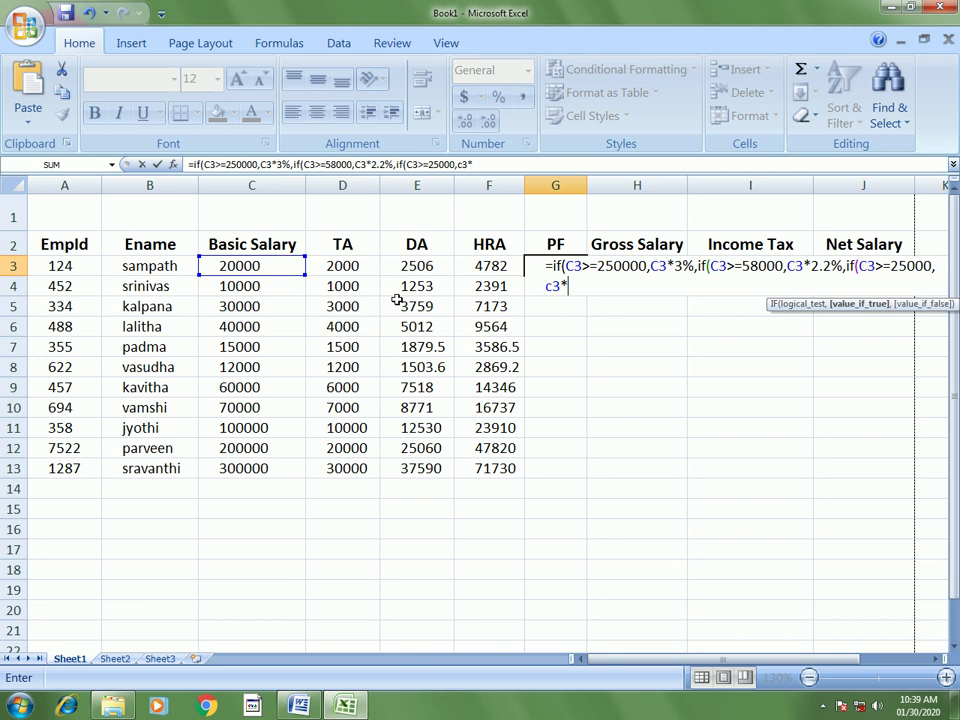
{"action": "type", "text": "0."}
{"action": "type", "text": "9"}
{"action": "type", "text": "5"}
{"action": "type", "text": "%,i"}
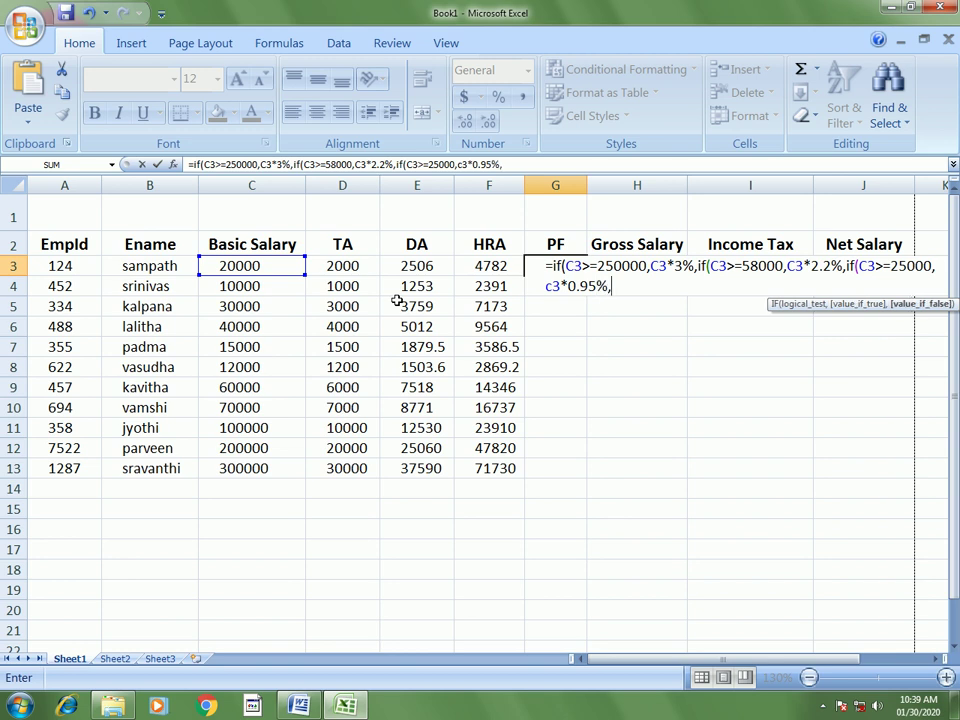
{"action": "type", "text": "f("}
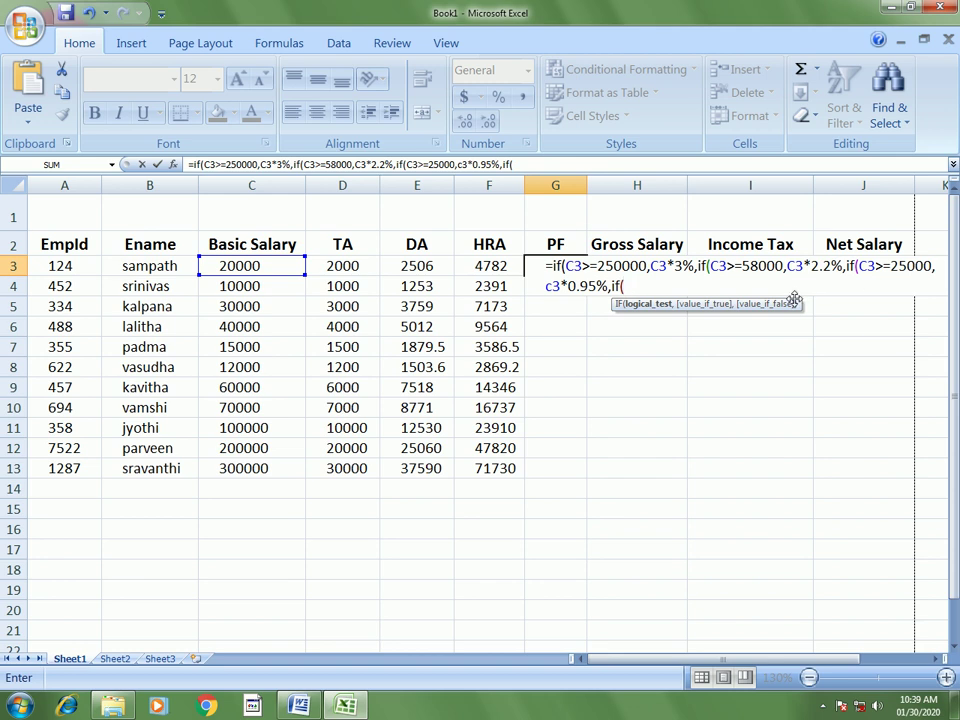
{"action": "type", "text": "c"}
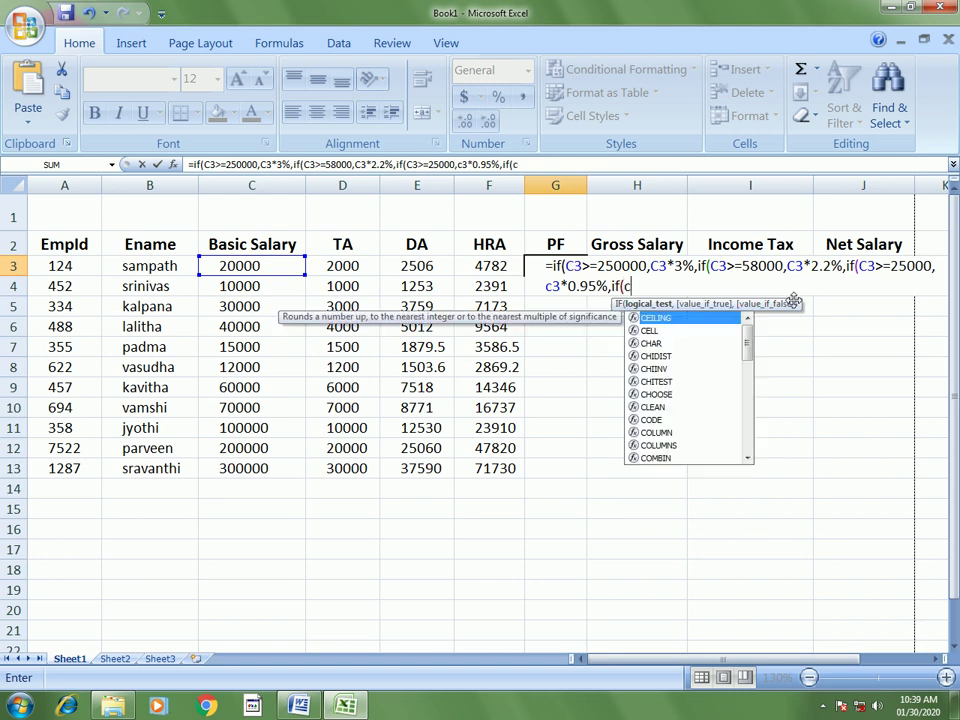
{"action": "type", "text": "3<="}
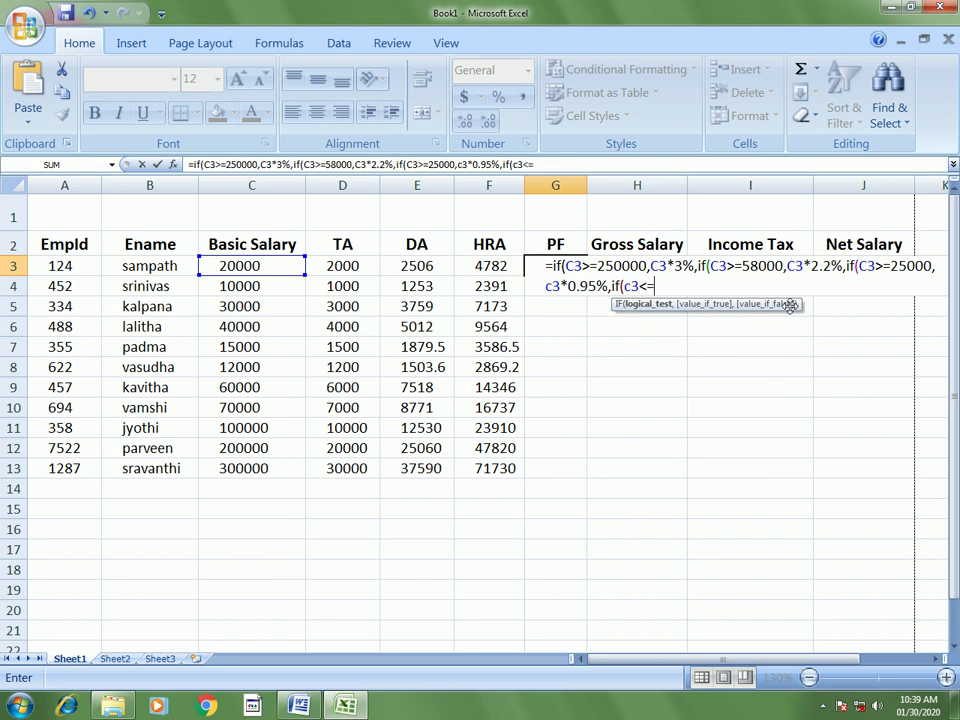
{"action": "key", "text": "BackSpace"}
{"action": "type", "text": "25000"}
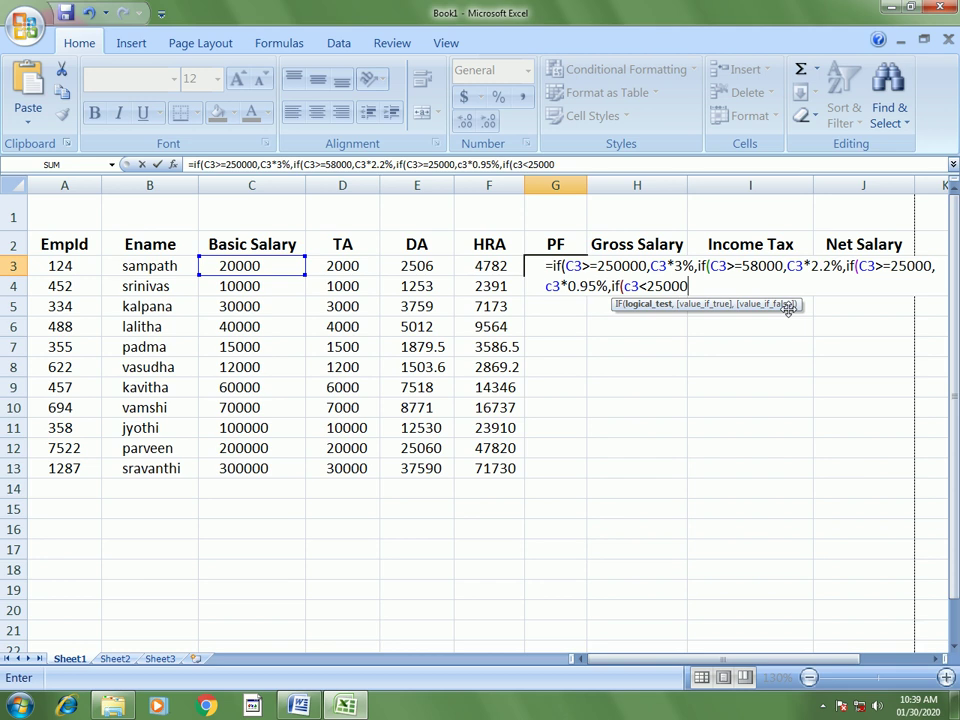
{"action": "type", "text": ",c3*"}
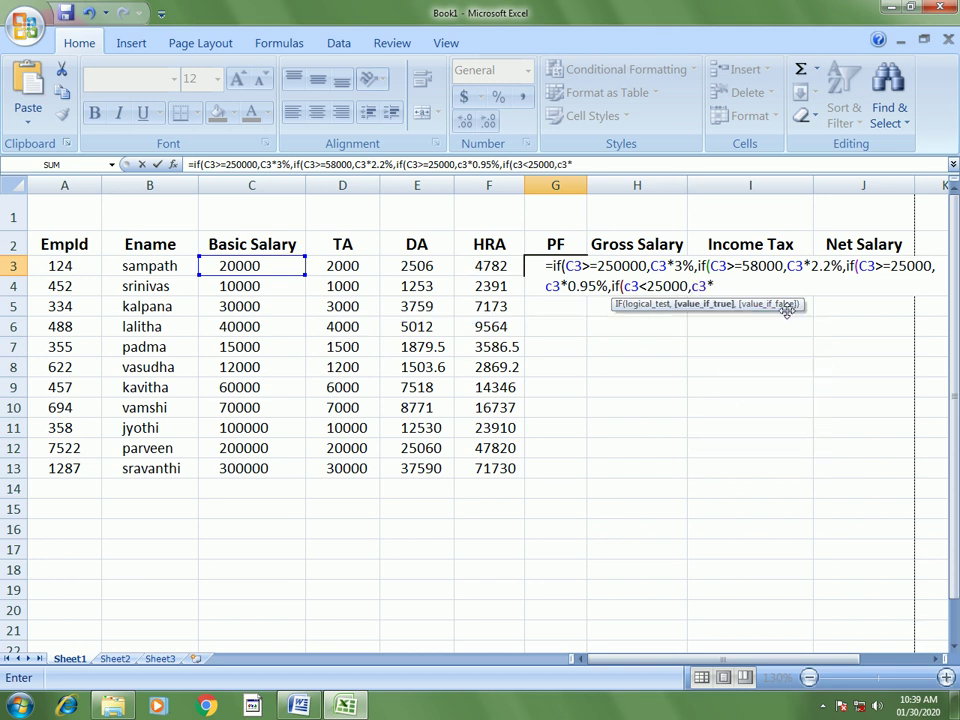
{"action": "type", "text": "0."}
{"action": "type", "text": "22%"}
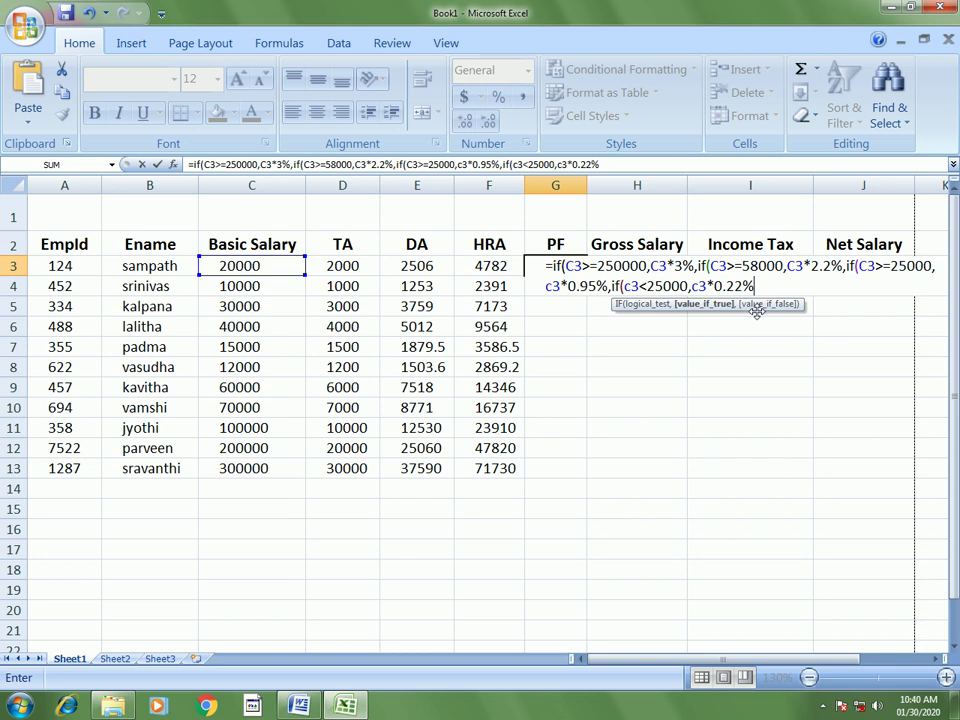
{"action": "type", "text": "))))"}
Enter the PF formula and copy it down G3:G13, giving values from 44 to 9000
{"action": "key", "text": "Return"}
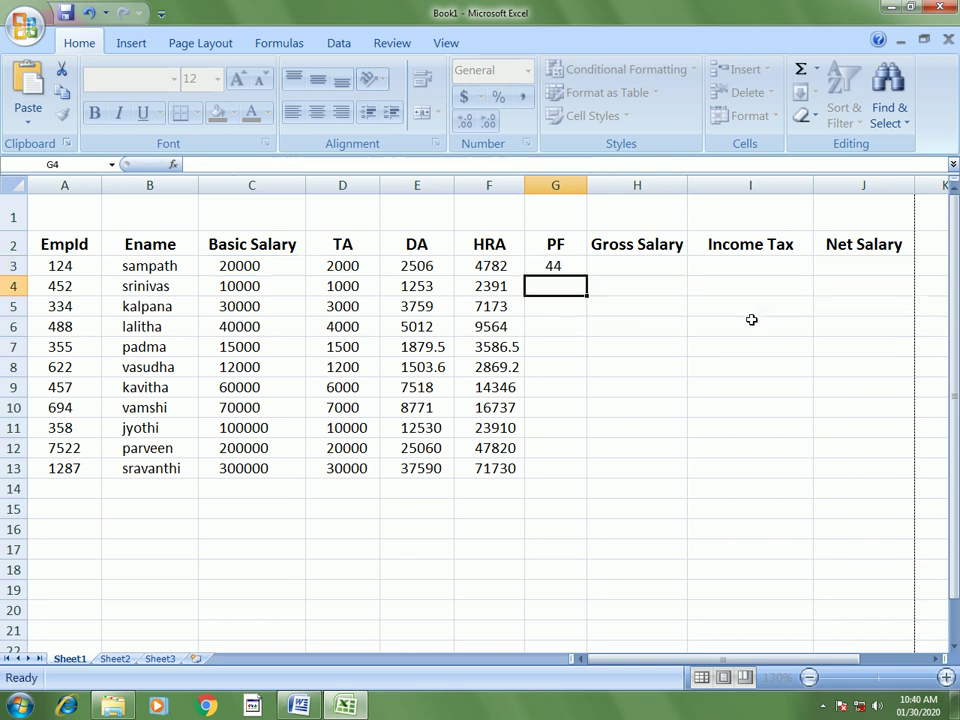
{"action": "left_click", "coordinate": [561, 268]}
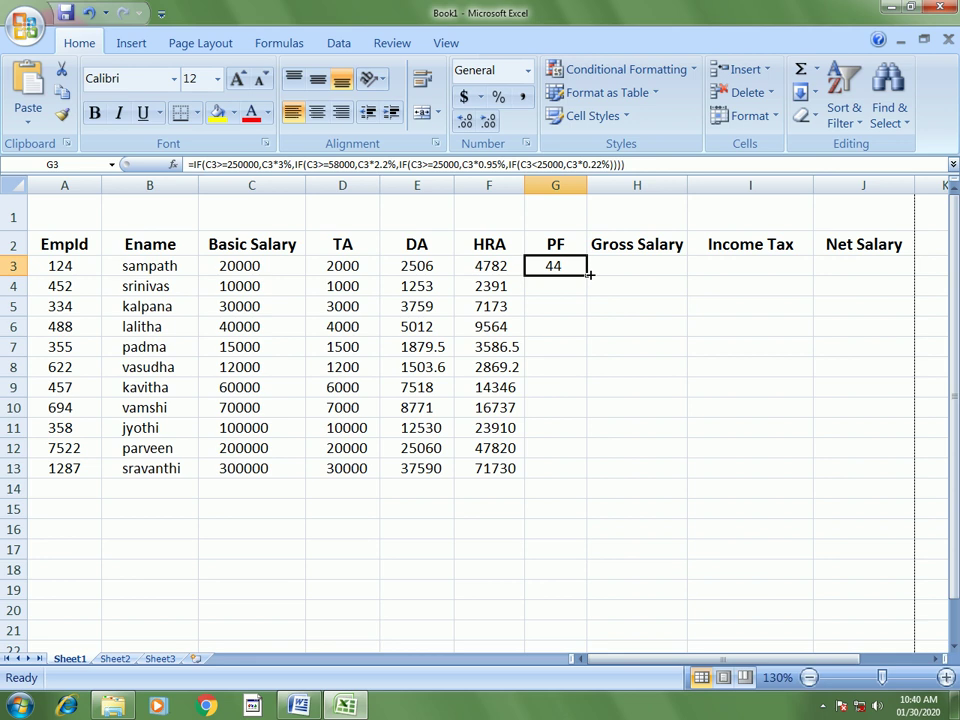
{"action": "double_click", "coordinate": [588, 279]}
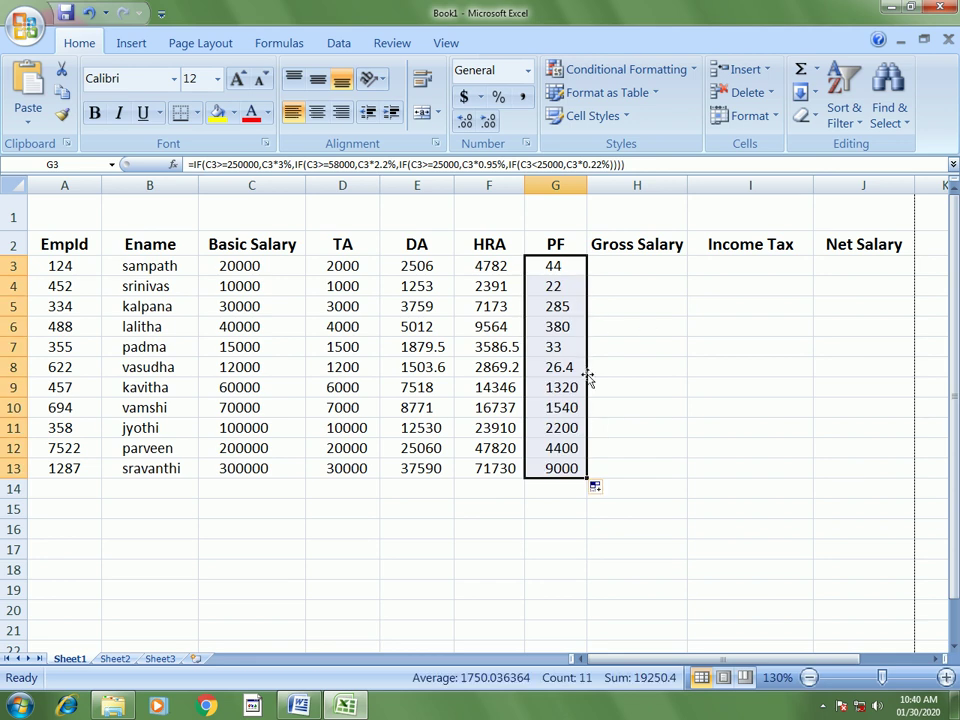
{"action": "left_click", "coordinate": [613, 250]}
{"action": "left_click", "coordinate": [621, 268]}
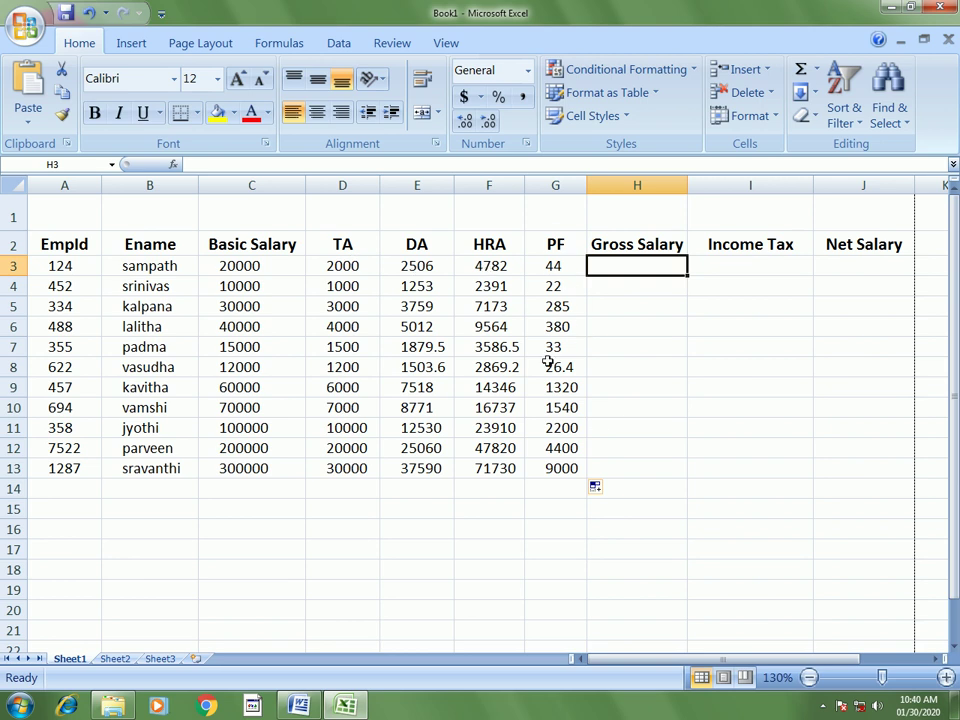
Fill Gross Salary in H3:H13 with =SUM(C3:F3)-G3, from 29244 to 430320
{"action": "type", "text": "=sum("}
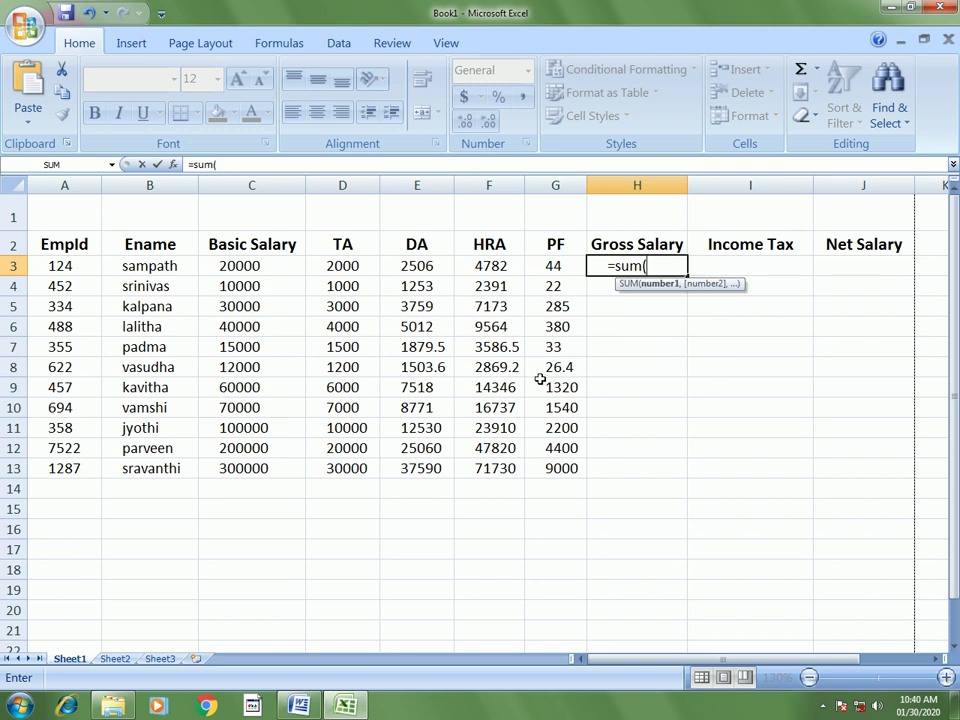
{"action": "left_click_drag", "start_coordinate": [248, 266], "coordinate": [481, 266]}
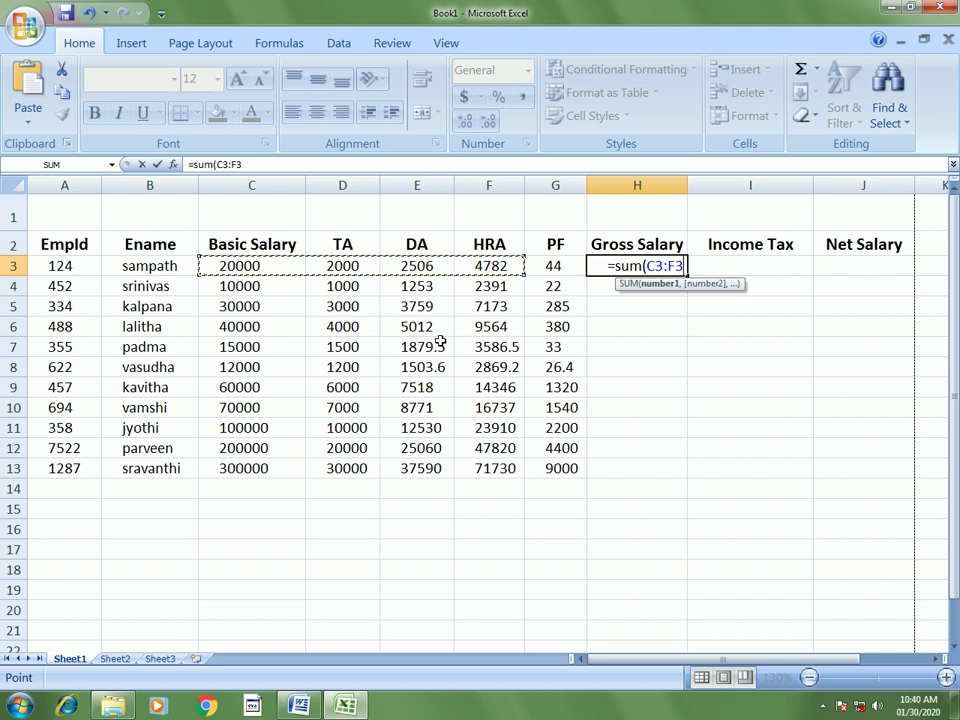
{"action": "type", "text": ")-"}
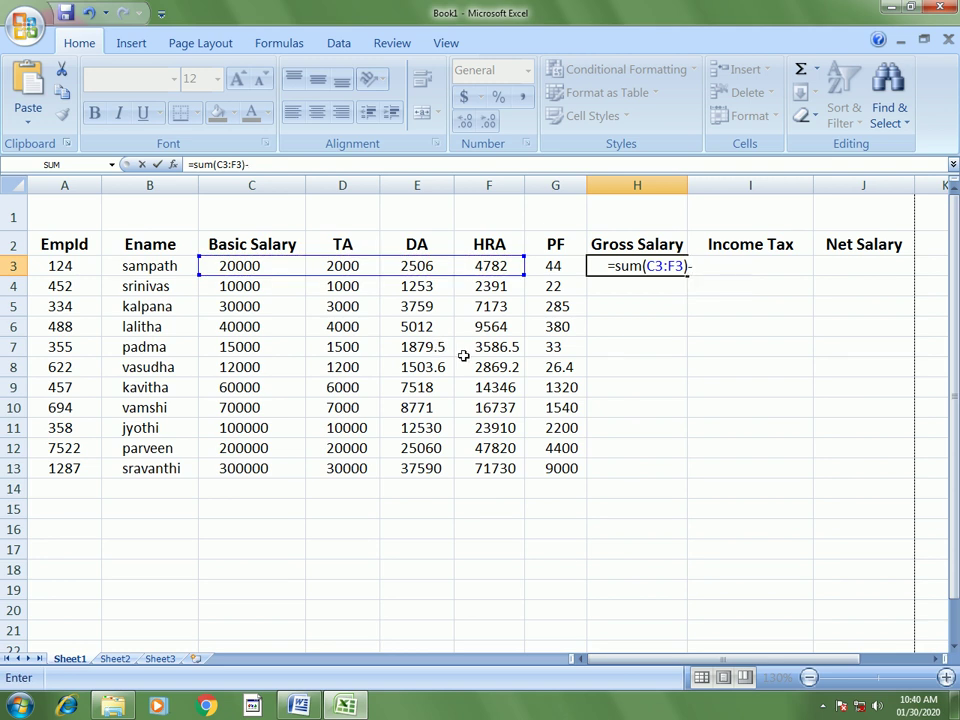
{"action": "left_click", "coordinate": [553, 266]}
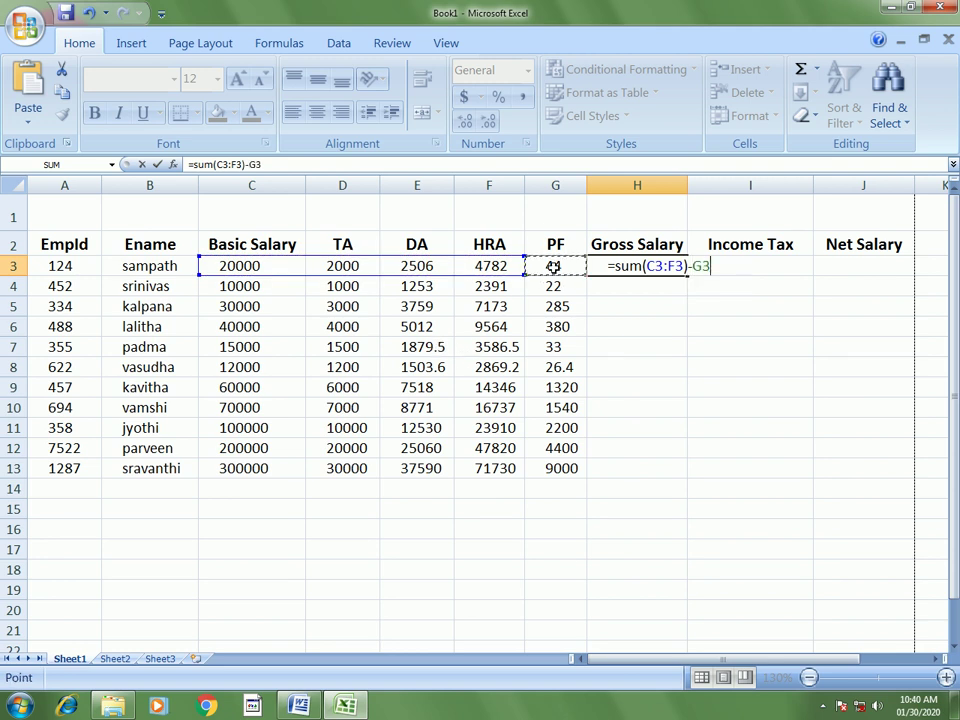
{"action": "key", "text": "Return"}
{"action": "left_click", "coordinate": [642, 272]}
{"action": "double_click", "coordinate": [688, 274]}
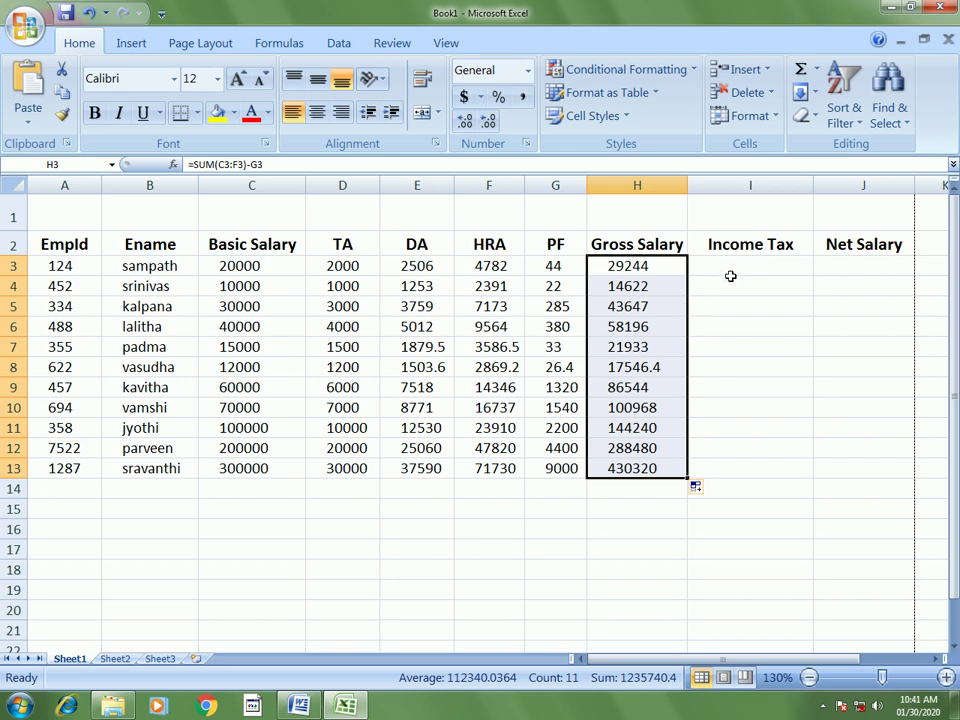
{"action": "key", "text": "alt+Tab"}
{"action": "scroll", "coordinate": [522, 535], "scroll_direction": "down", "scroll_amount": 5}
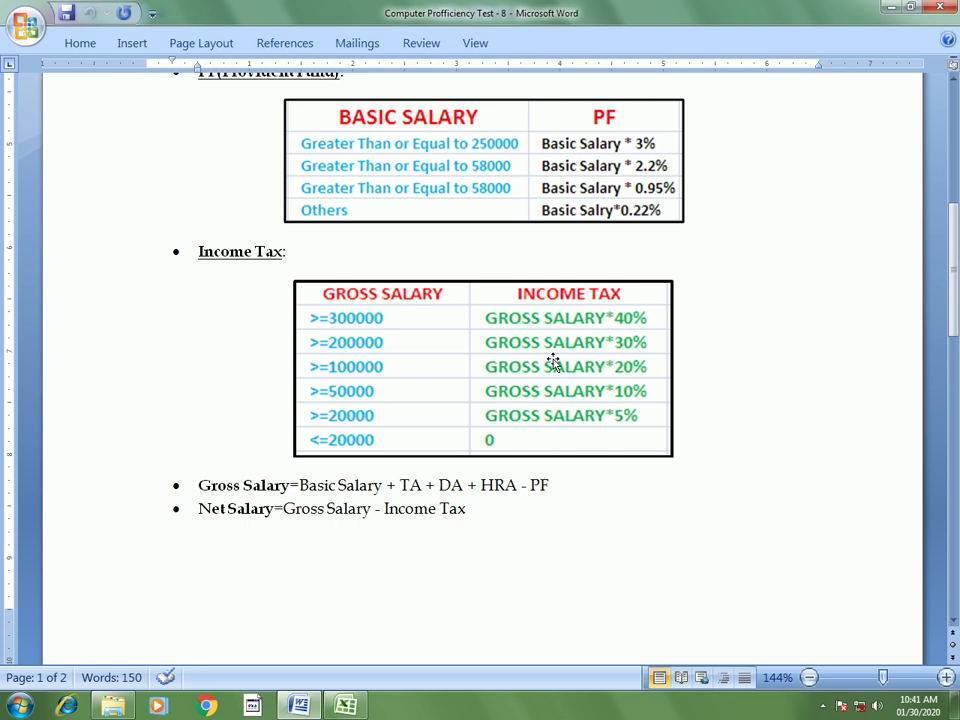
{"action": "left_click", "coordinate": [347, 706]}
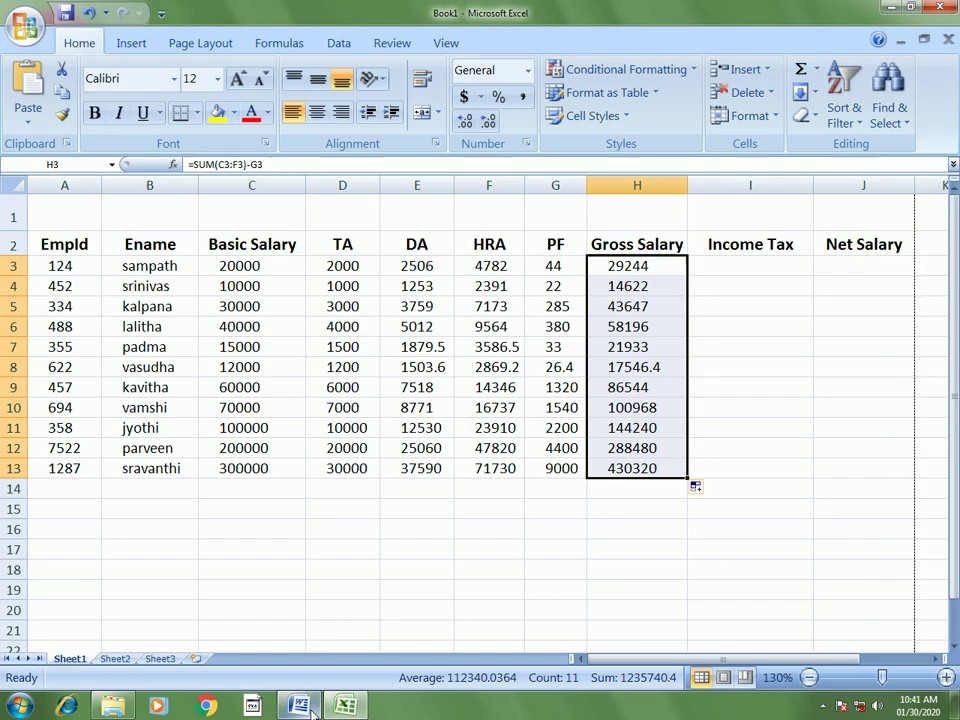
{"action": "left_click", "coordinate": [746, 272]}
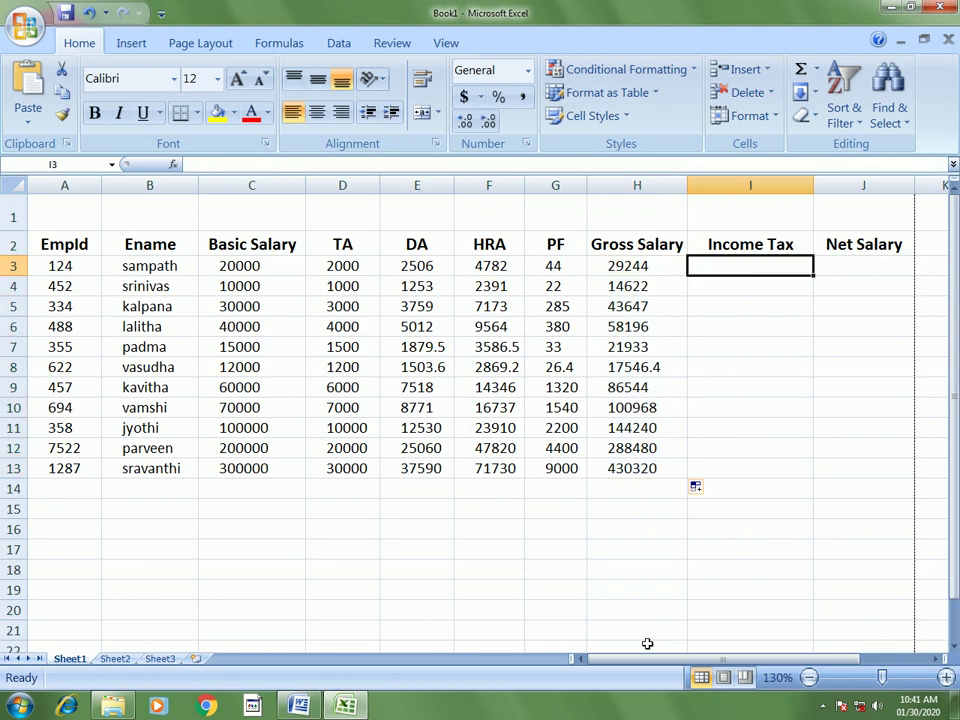
{"action": "left_click_drag", "start_coordinate": [697, 659], "coordinate": [750, 659]}
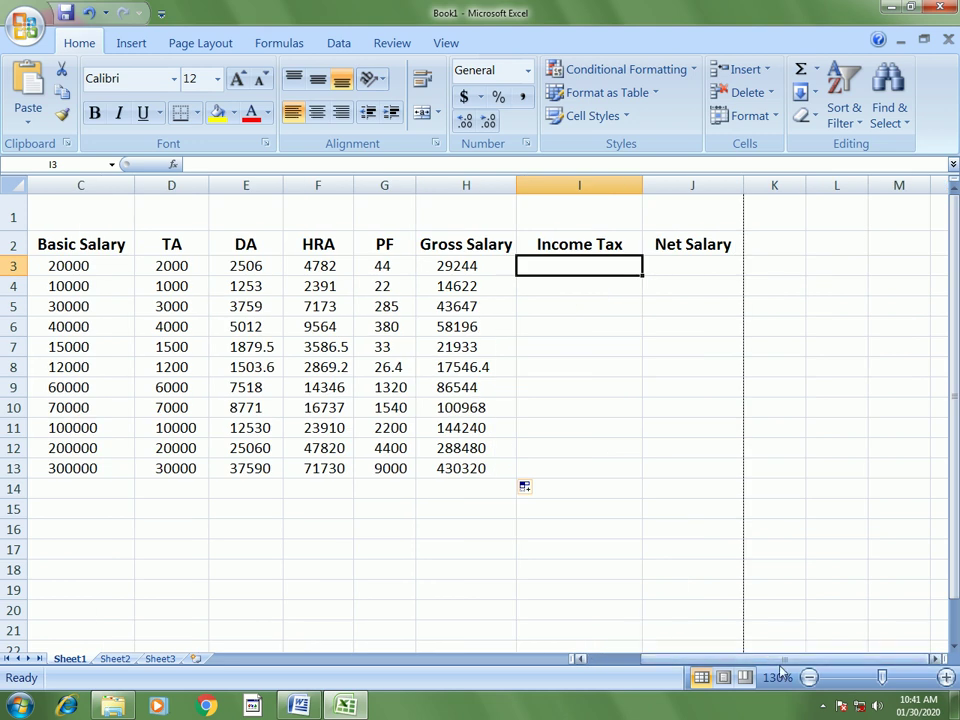
{"action": "left_click", "coordinate": [940, 659]}
{"action": "scroll", "coordinate": [557, 446], "scroll_direction": "right", "scroll_amount": 1}
{"action": "scroll", "coordinate": [700, 498], "scroll_direction": "right", "scroll_amount": 1}
{"action": "scroll", "coordinate": [700, 498], "scroll_direction": "right", "scroll_amount": 1}
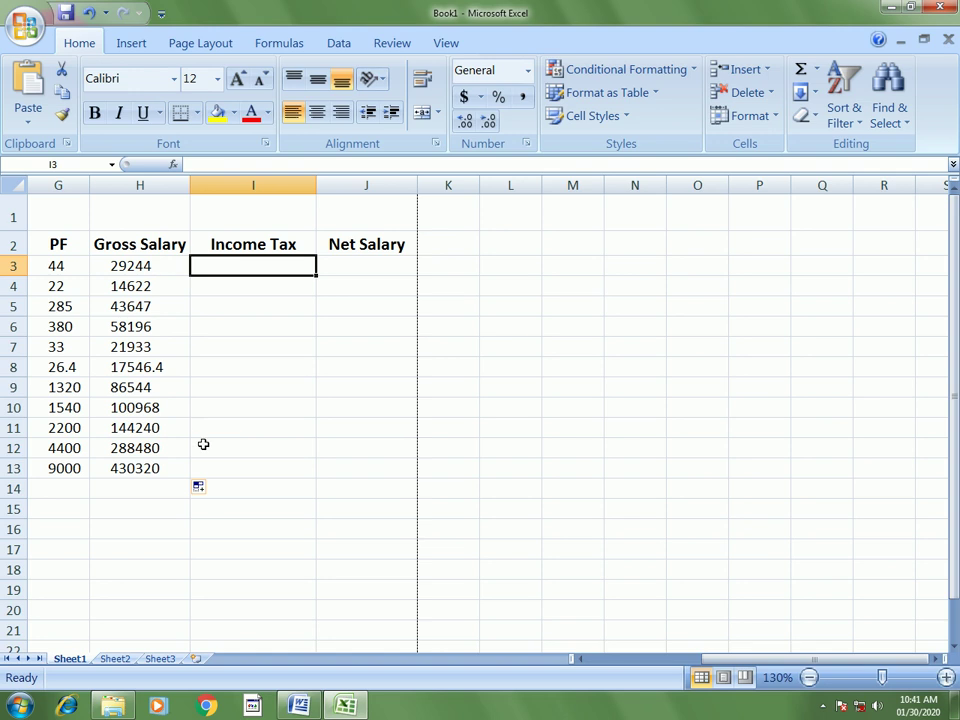
In I3, begin the nested IF: H3*40% at 300000 or more, H3*30% at 200000 or more
{"action": "type", "text": "=if("}
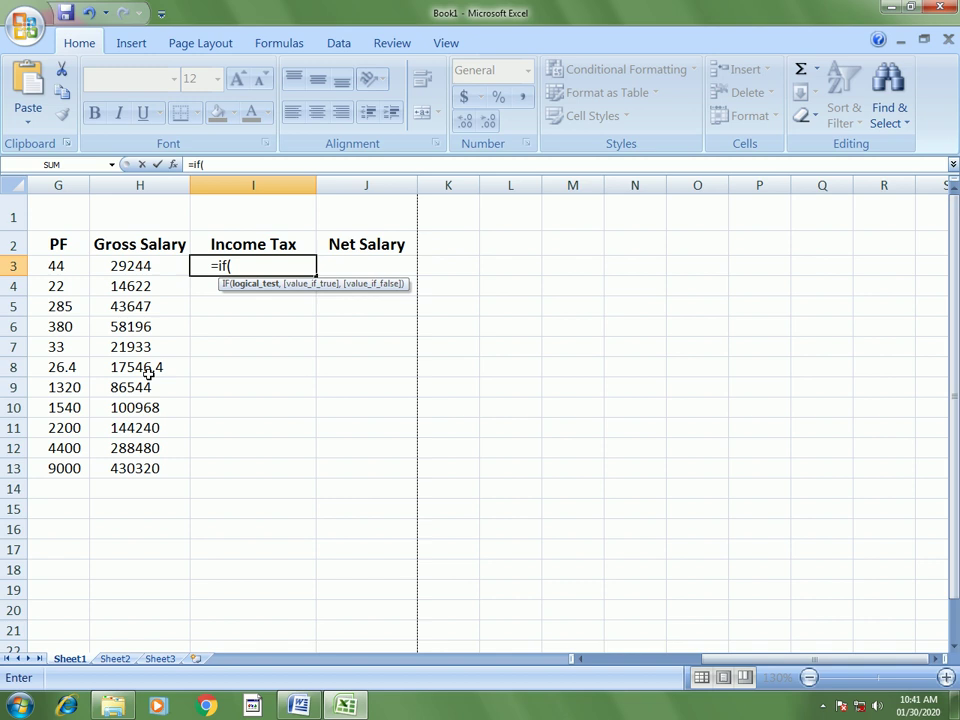
{"action": "left_click", "coordinate": [124, 265]}
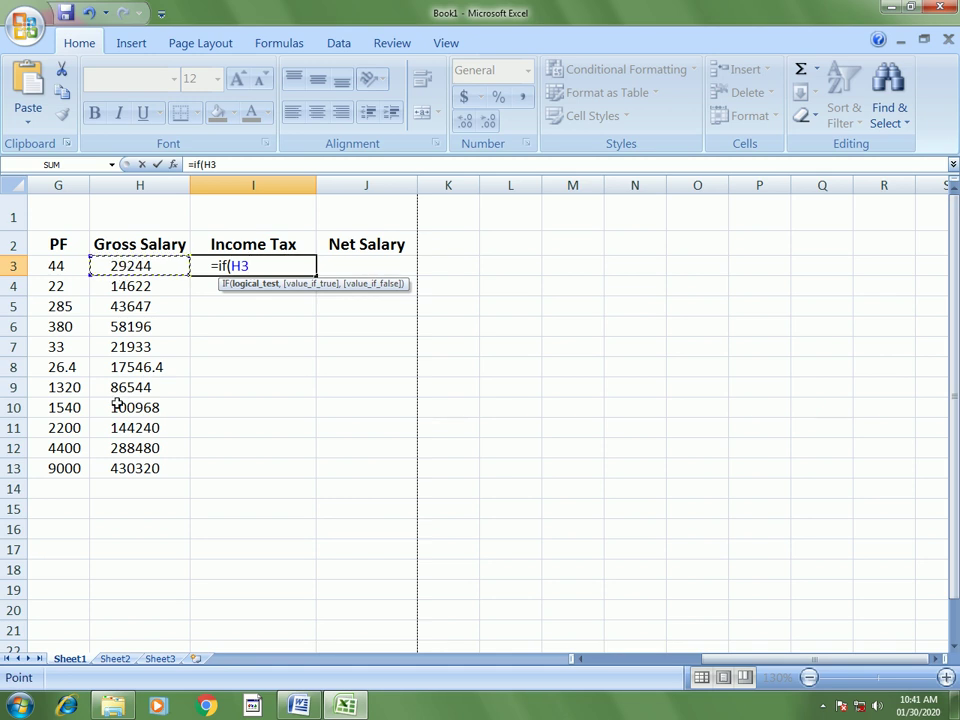
{"action": "type", "text": ">="}
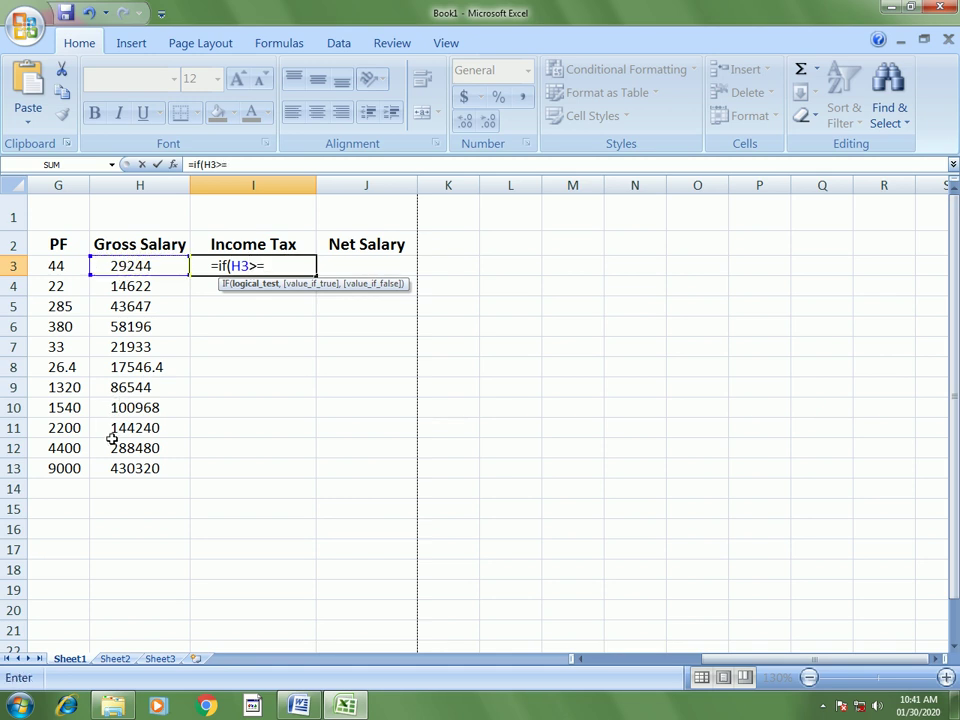
{"action": "type", "text": "300000,"}
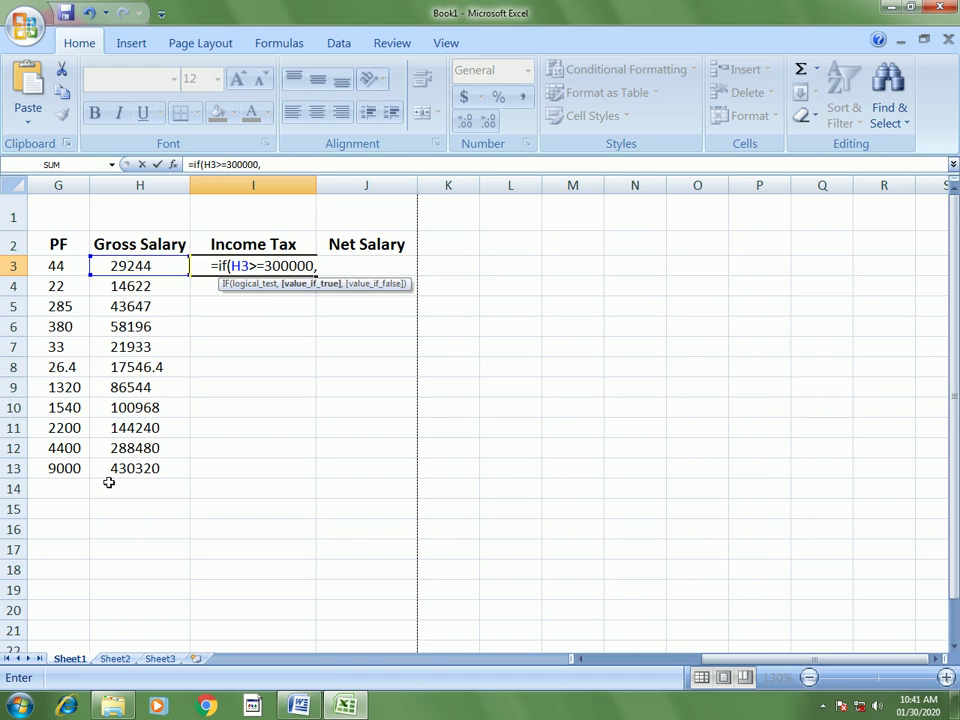
{"action": "left_click", "coordinate": [135, 265]}
{"action": "type", "text": "*40"}
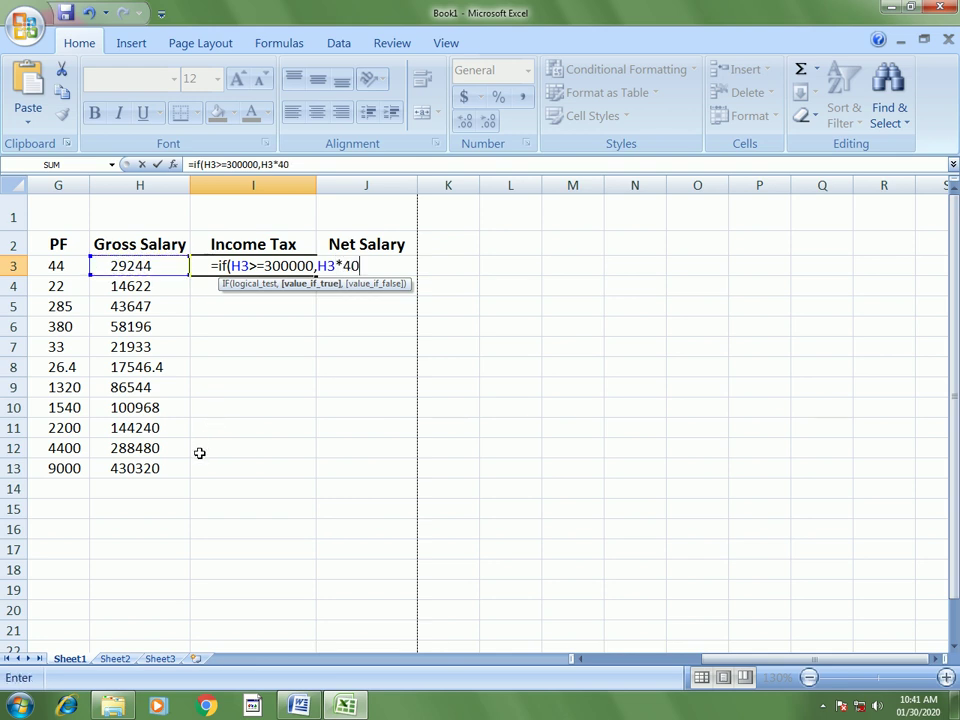
{"action": "type", "text": "%,"}
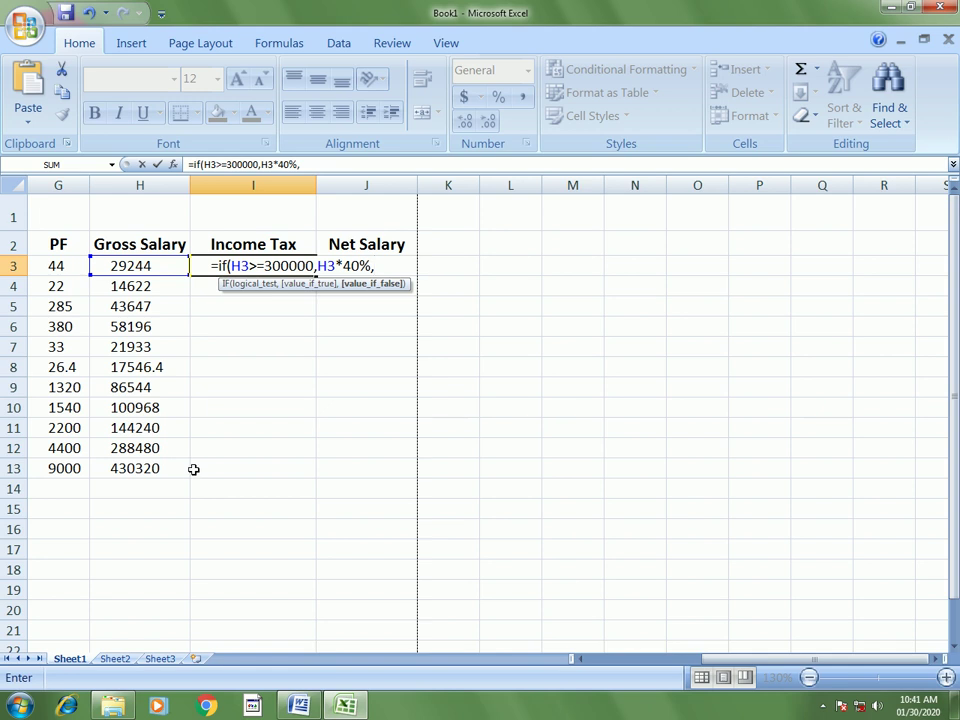
{"action": "left_click", "coordinate": [124, 265]}
{"action": "key", "text": "BackSpace"}
{"action": "key", "text": "BackSpace"}
{"action": "type", "text": "if("}
{"action": "left_click", "coordinate": [180, 265]}
{"action": "type", "text": ">"}
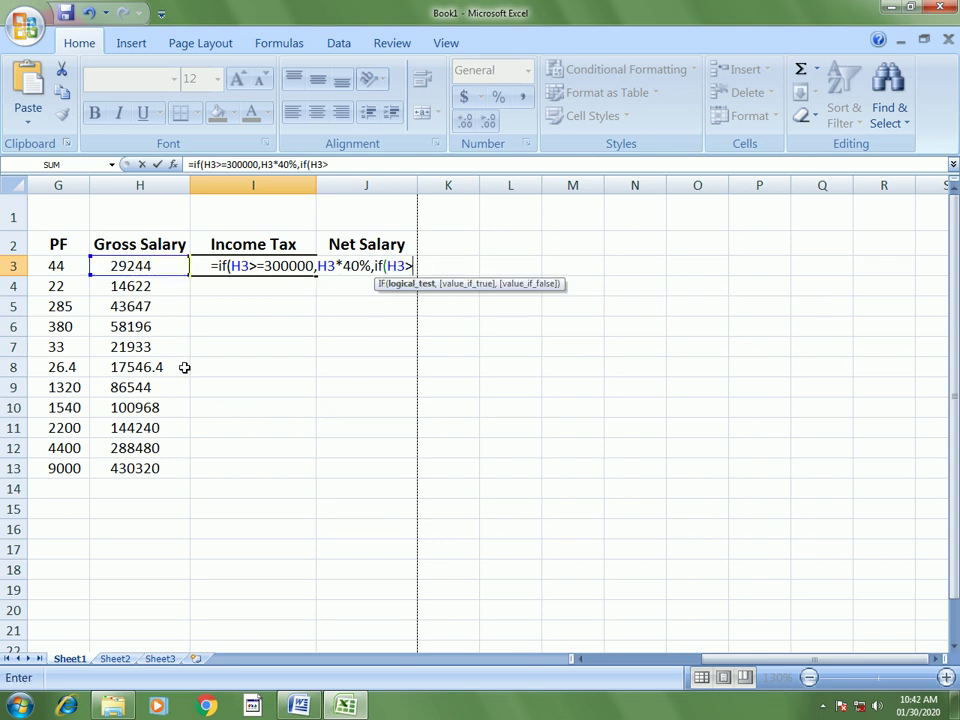
{"action": "type", "text": "="}
{"action": "type", "text": "200000,h3*"}
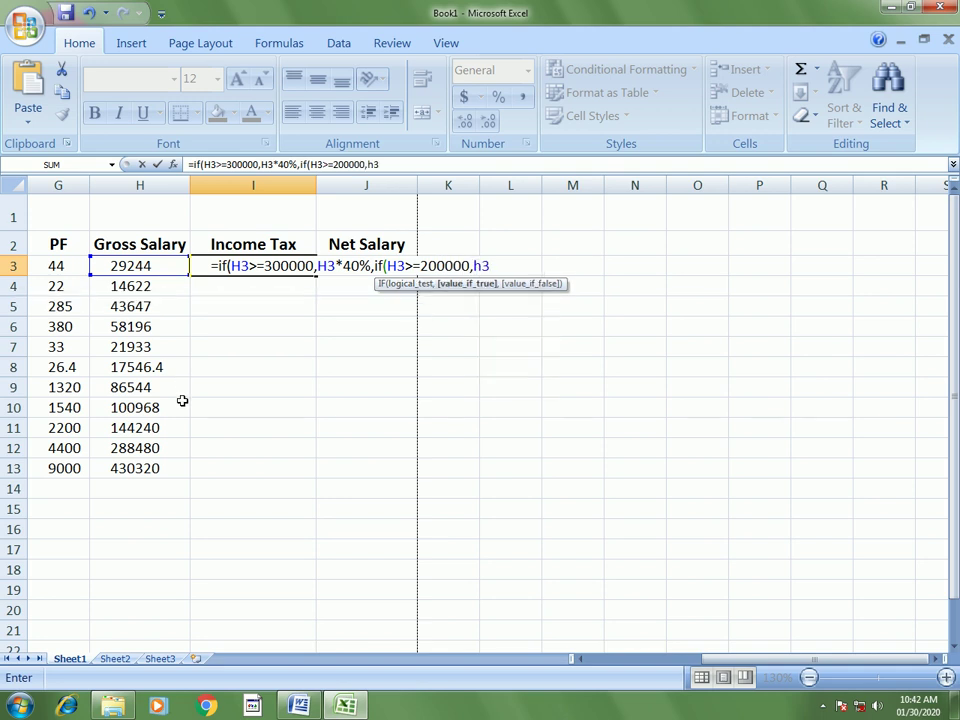
{"action": "type", "text": "30%"}
{"action": "type", "text": ",if("}
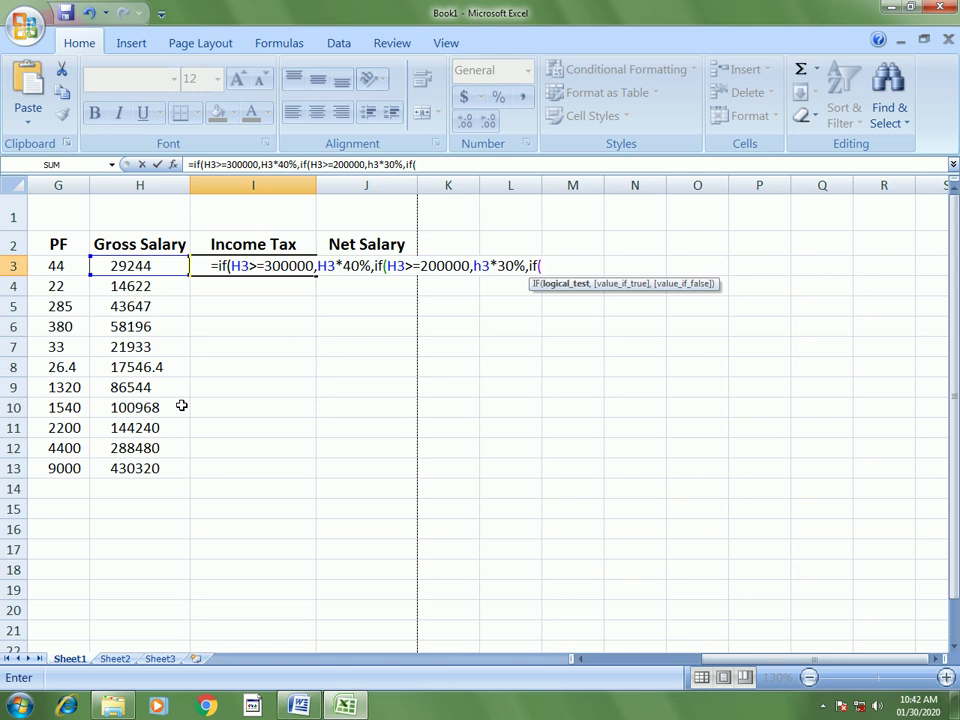
Add the 100000 (20%) and 50000 (10%) brackets to the tax formula
{"action": "left_click", "coordinate": [133, 264]}
{"action": "type", "text": ">=100000,h3"}
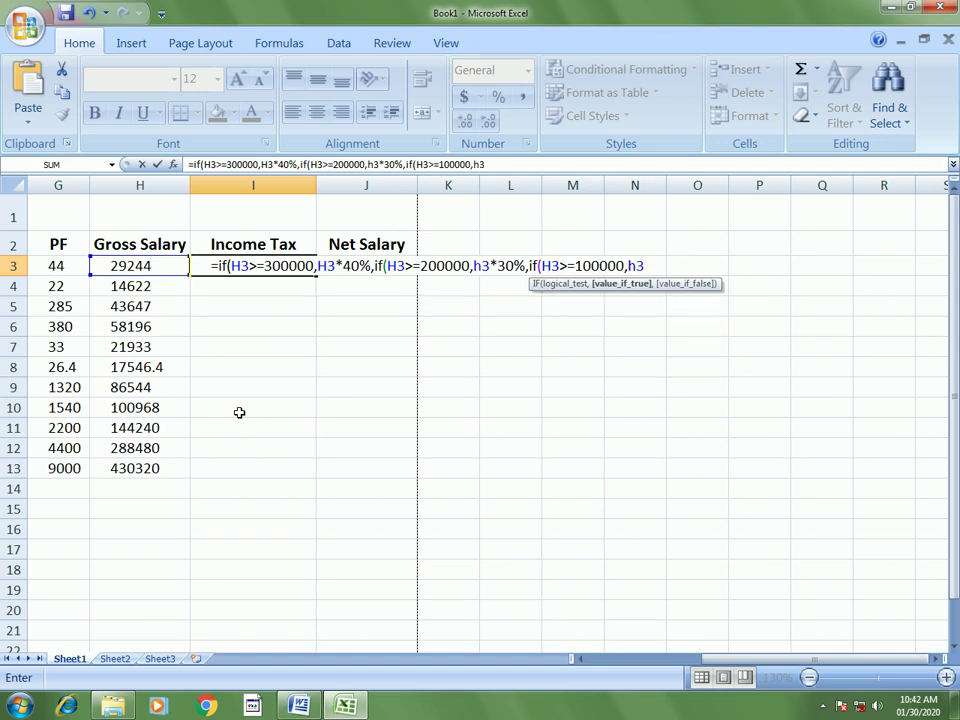
{"action": "type", "text": "*"}
{"action": "type", "text": "20%,"}
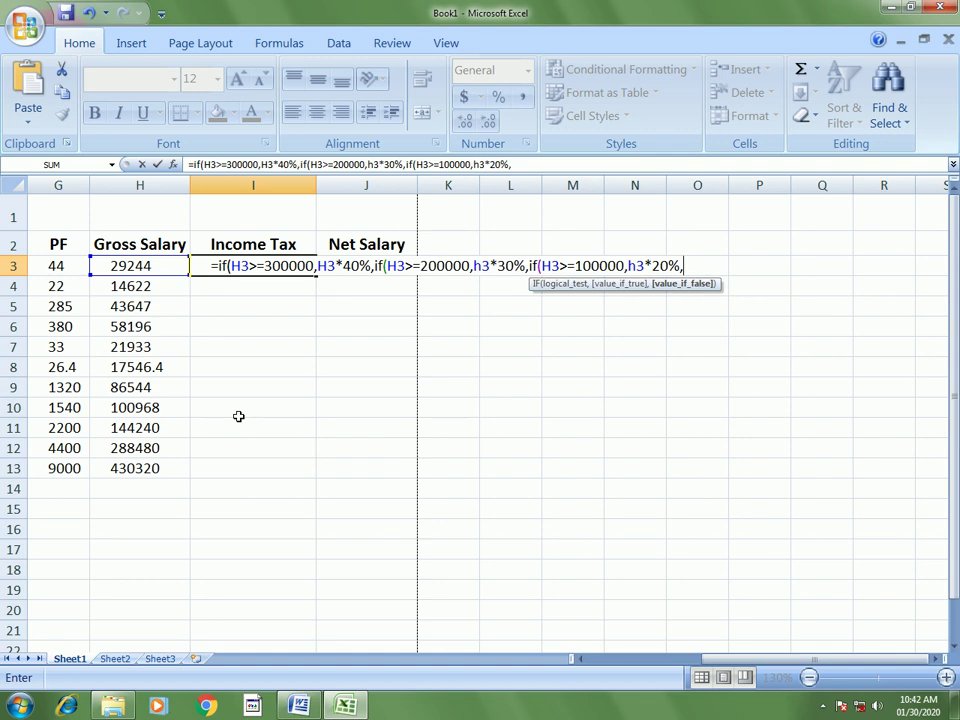
{"action": "type", "text": "if"}
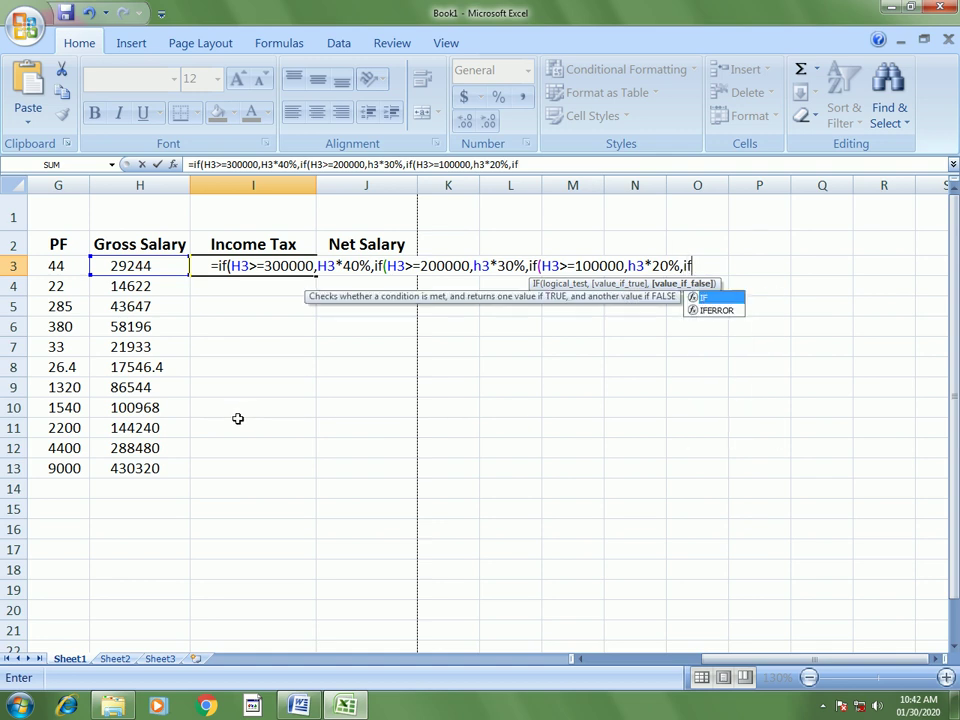
{"action": "type", "text": "("}
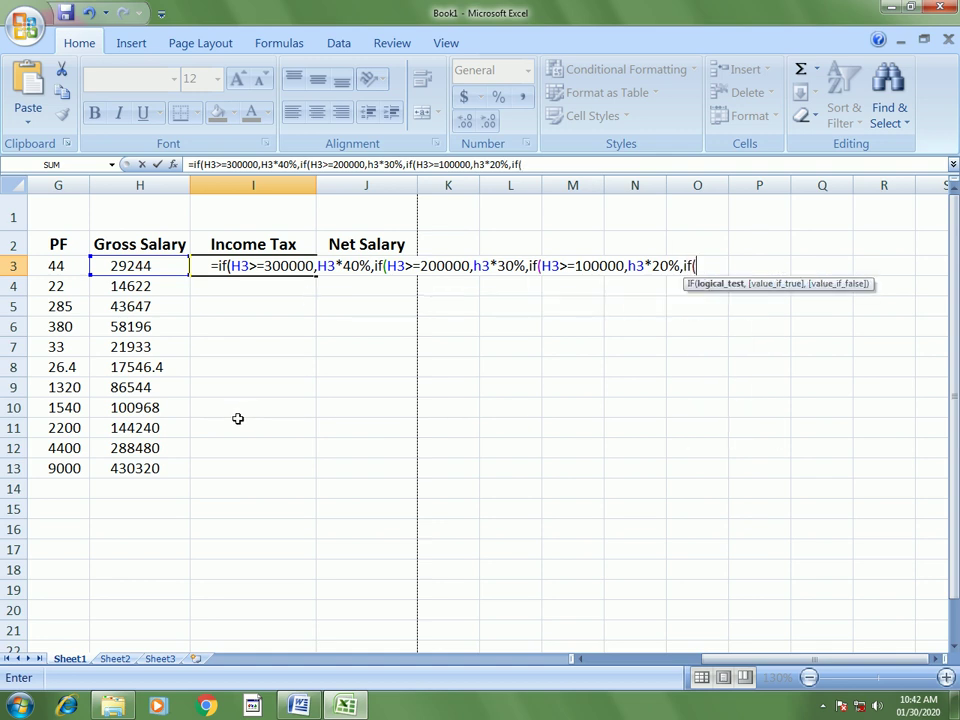
{"action": "left_click", "coordinate": [153, 266]}
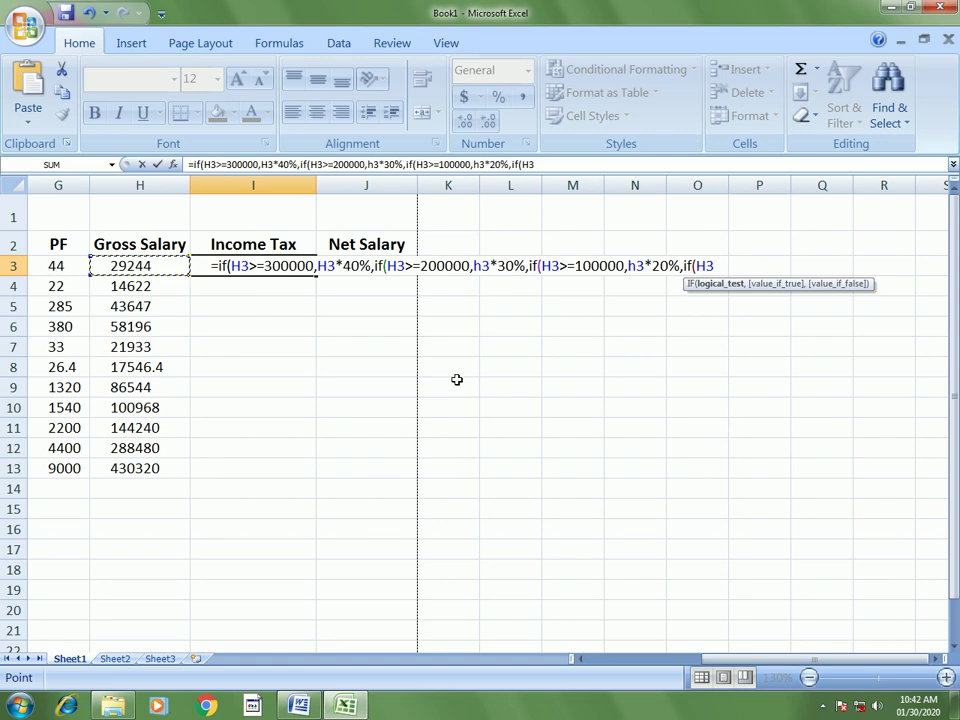
{"action": "type", "text": ">="}
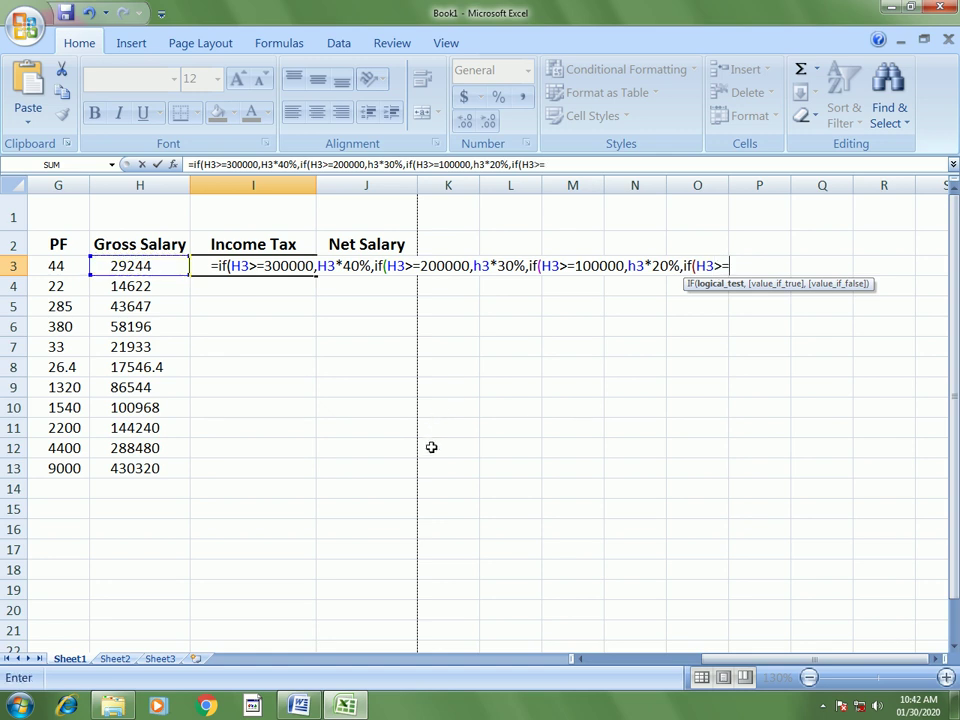
{"action": "type", "text": "50"}
{"action": "type", "text": "000,"}
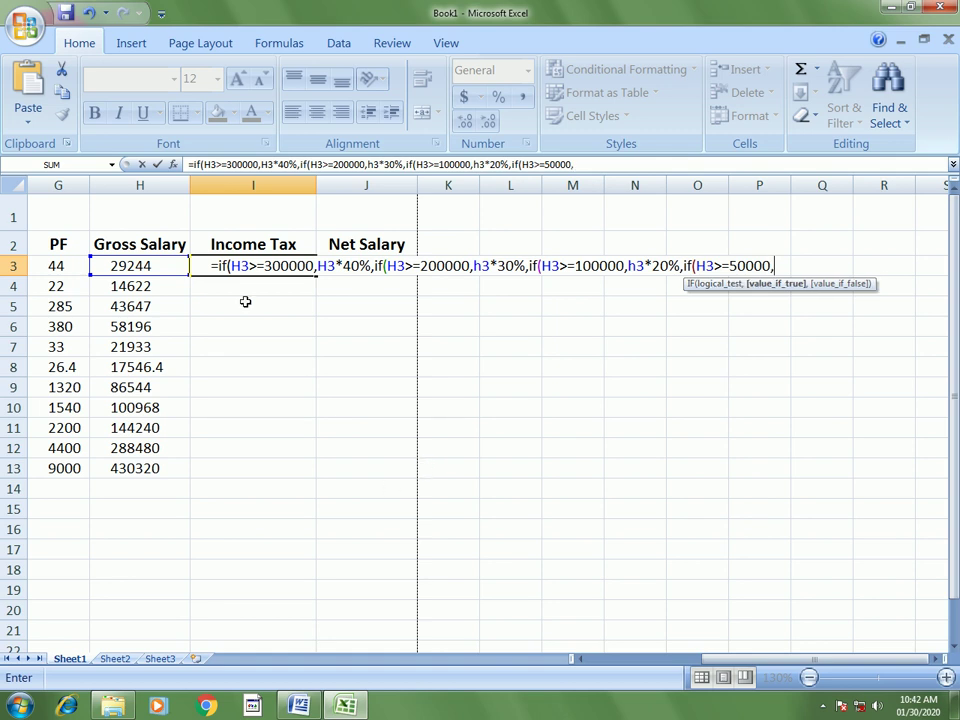
{"action": "left_click", "coordinate": [133, 266]}
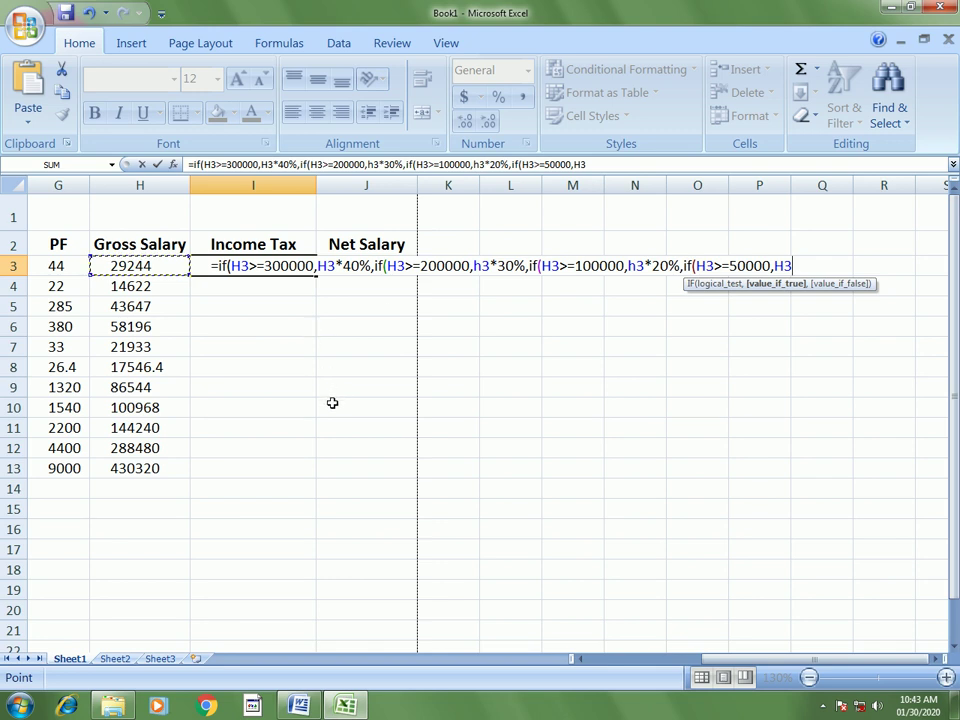
{"action": "type", "text": "*10%,"}
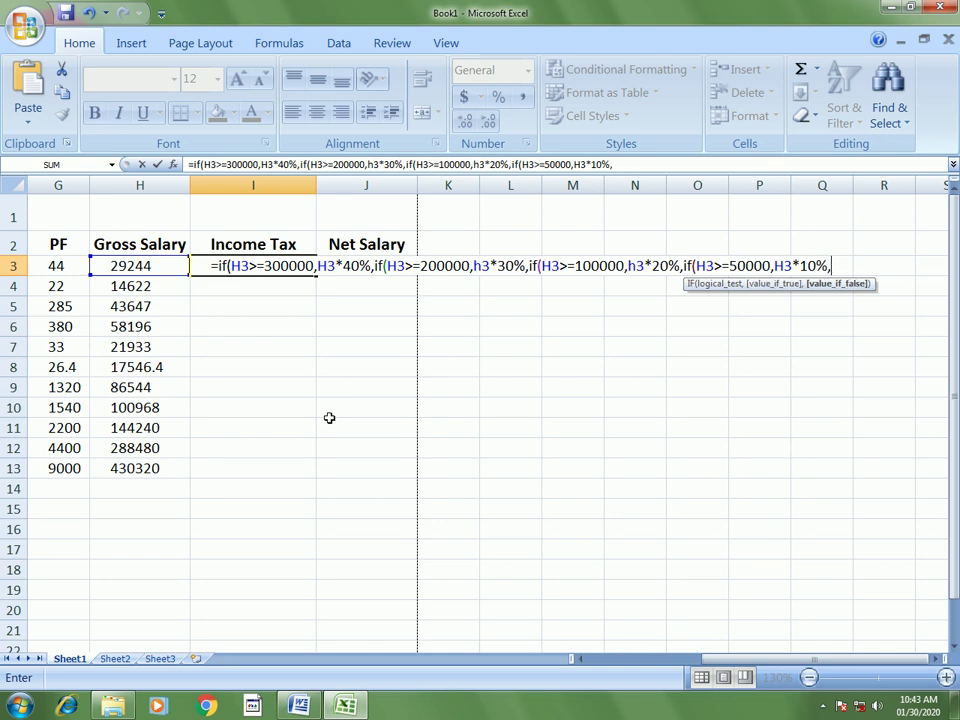
{"action": "type", "text": "if("}
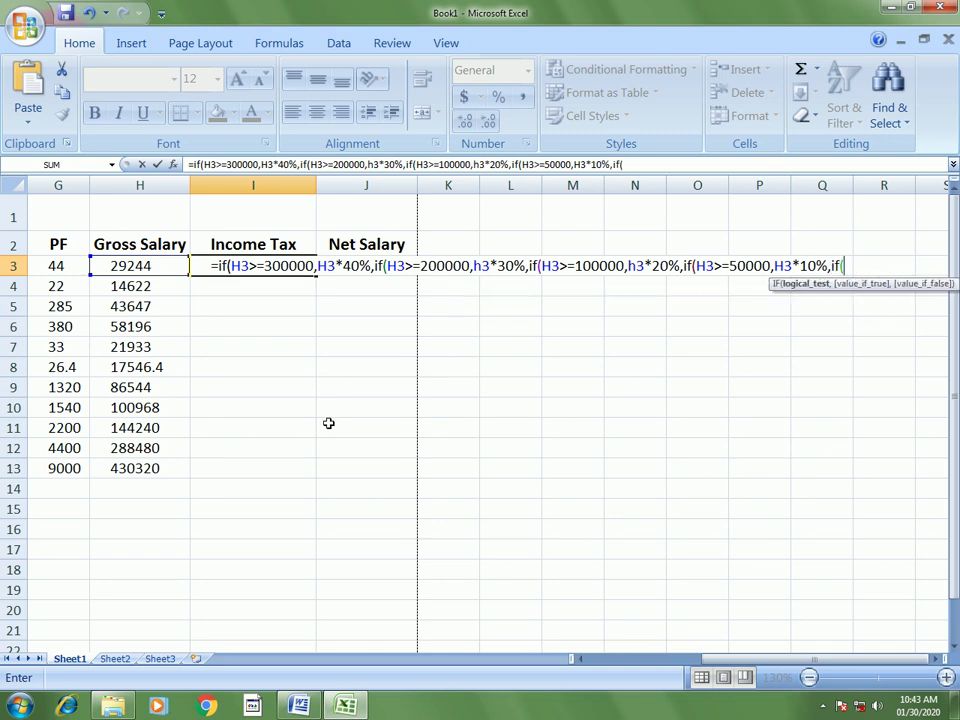
Add the 20000 (5%) bracket with 0 otherwise, then fill Income Tax down to I13
{"action": "left_click", "coordinate": [148, 263]}
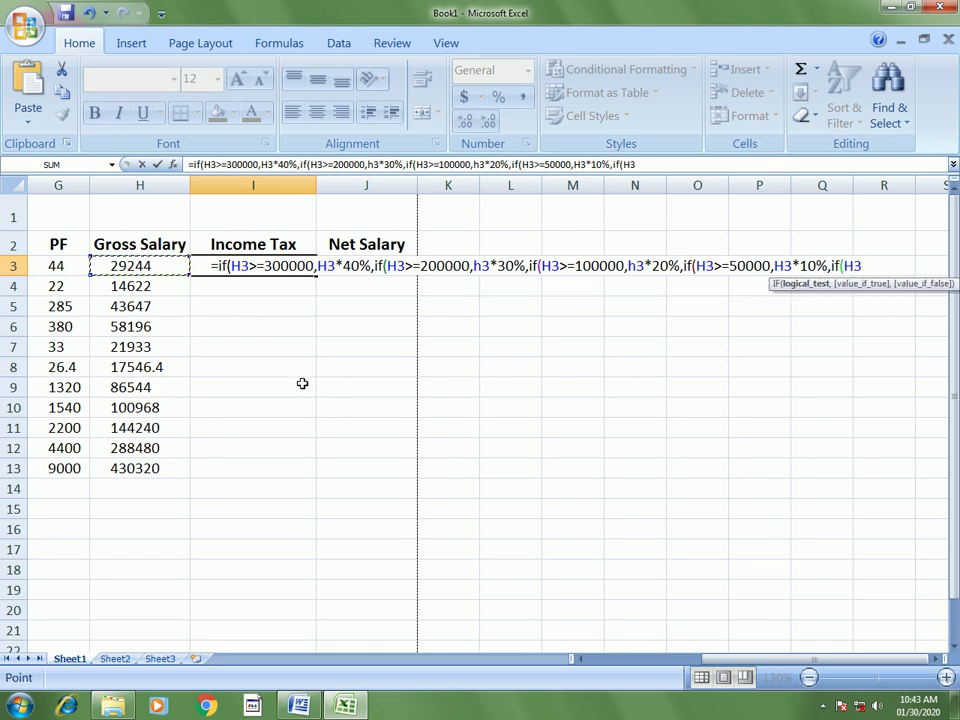
{"action": "type", "text": ">="}
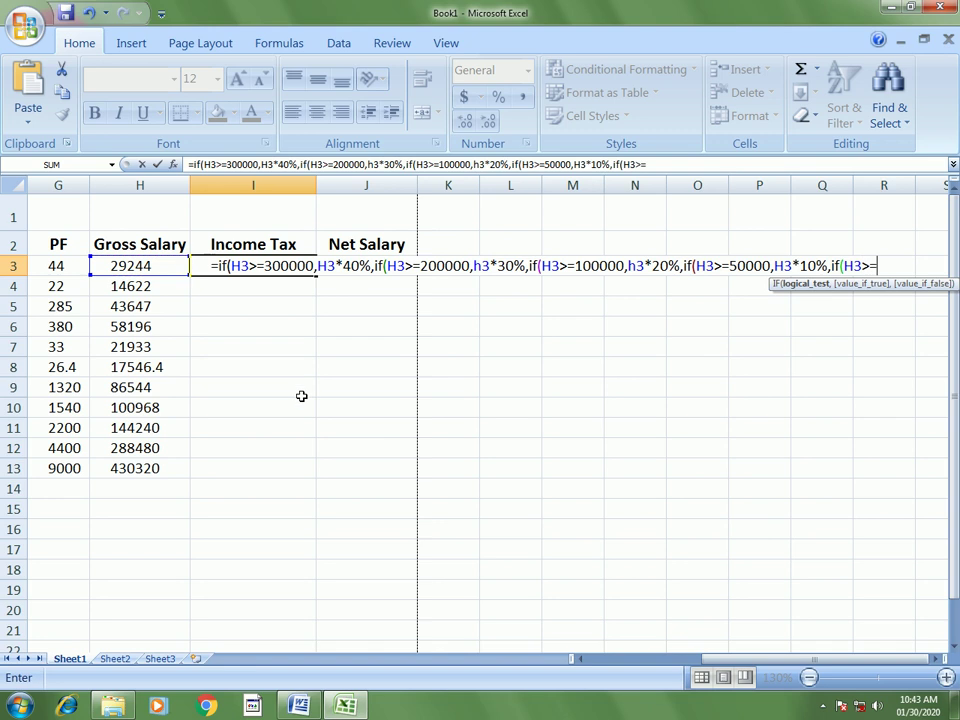
{"action": "type", "text": "20000,h3"}
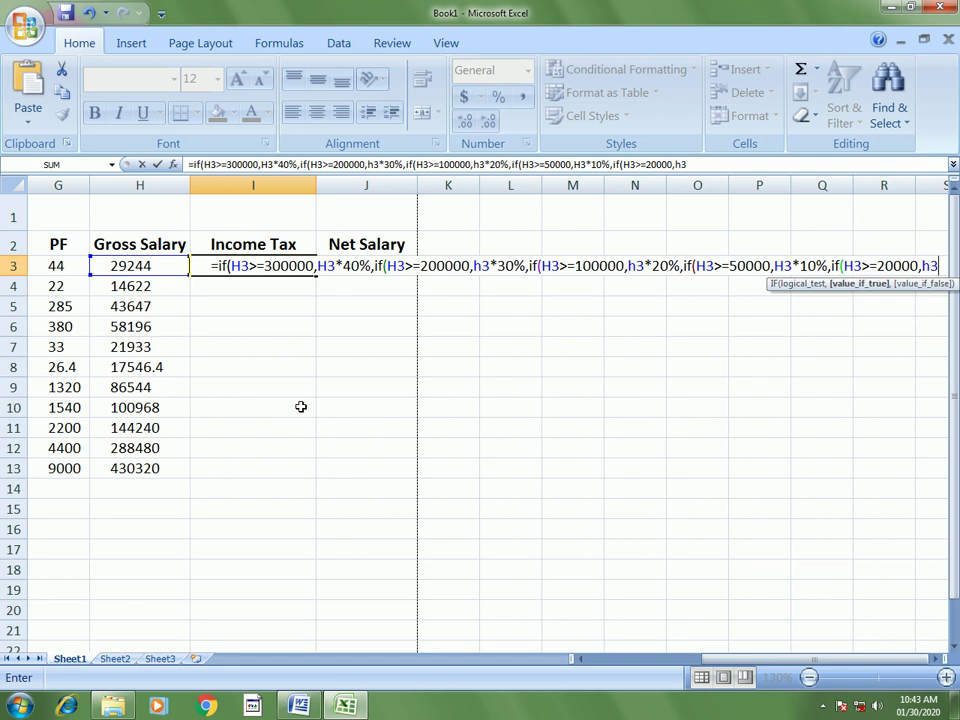
{"action": "type", "text": "*5%"}
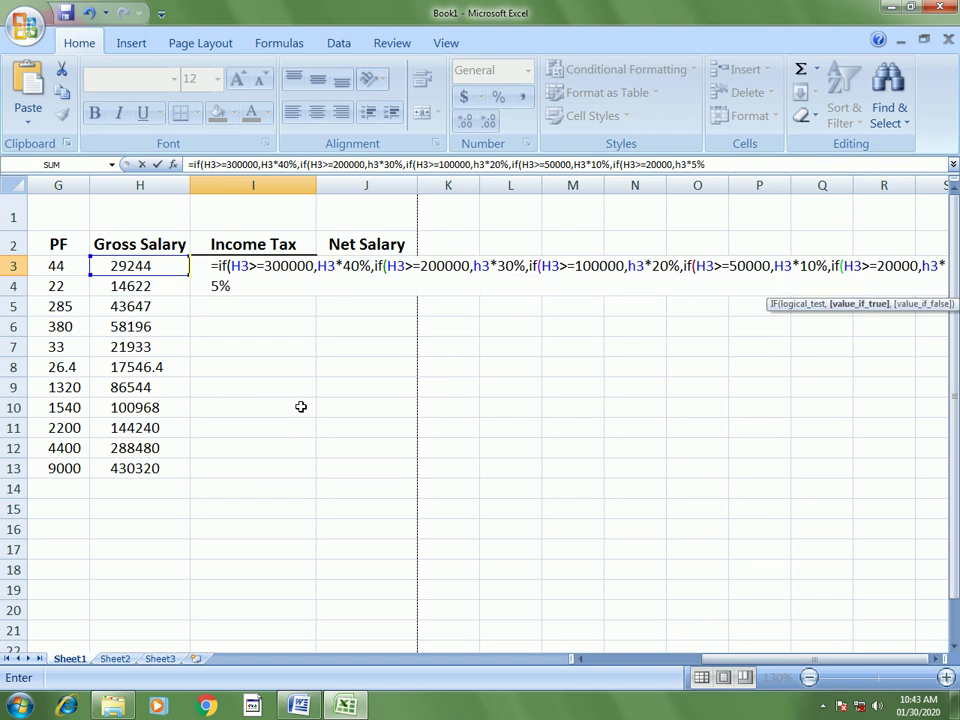
{"action": "type", "text": ","}
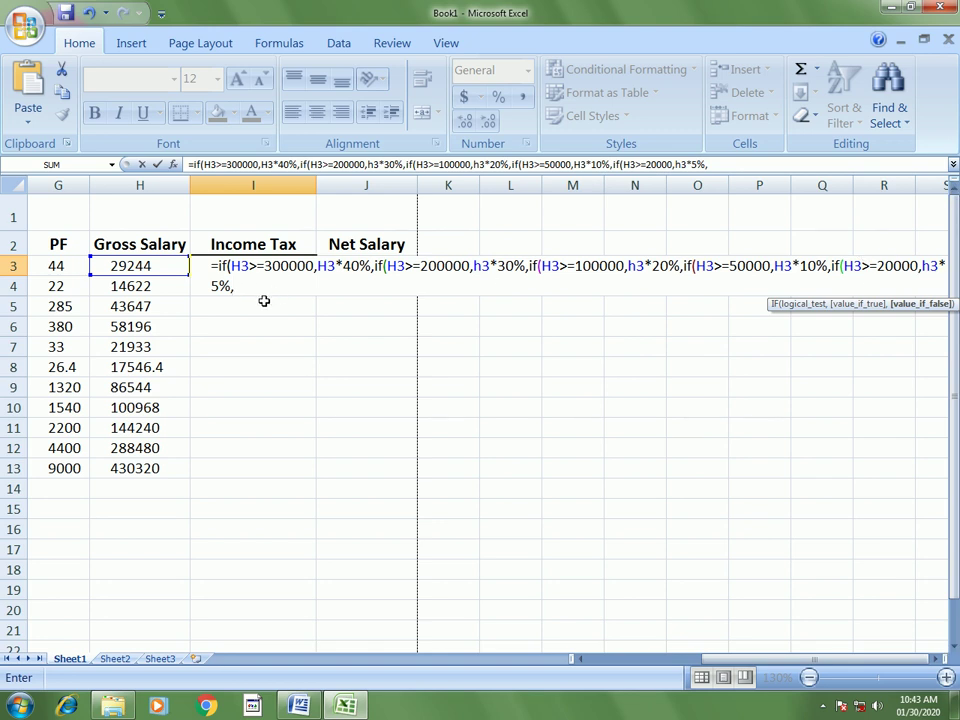
{"action": "type", "text": "0"}
{"action": "type", "text": ")"}
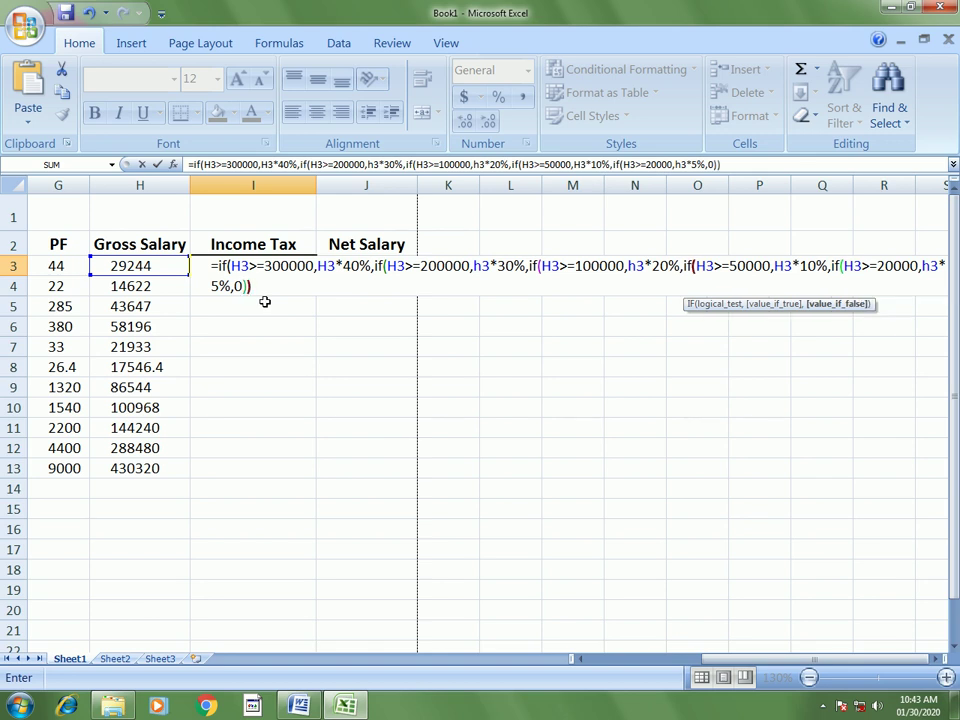
{"action": "type", "text": "))"}
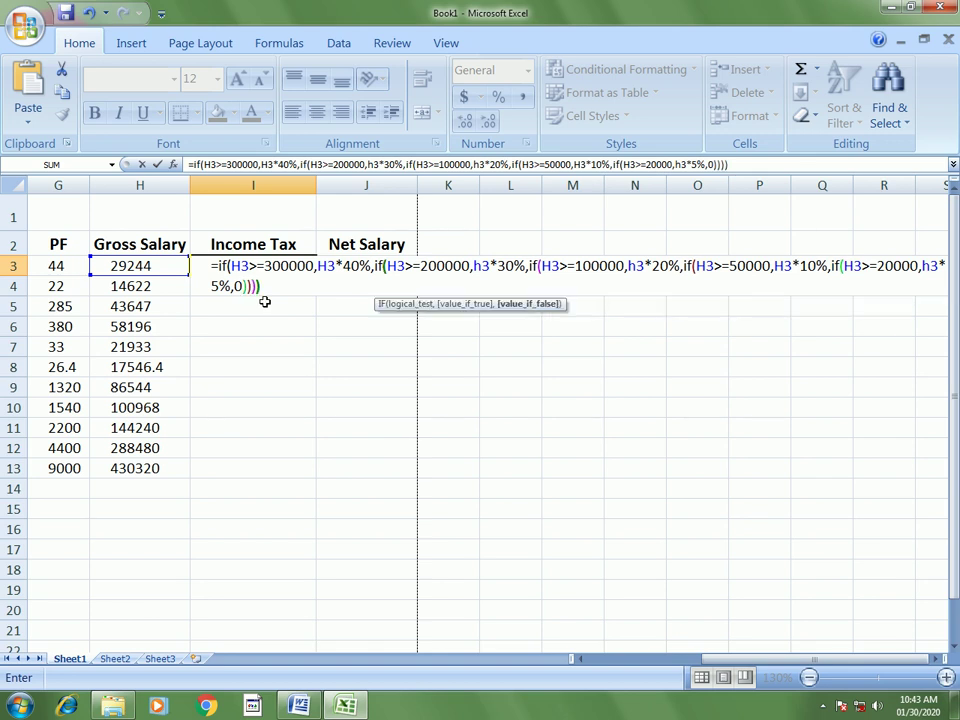
{"action": "type", "text": ")"}
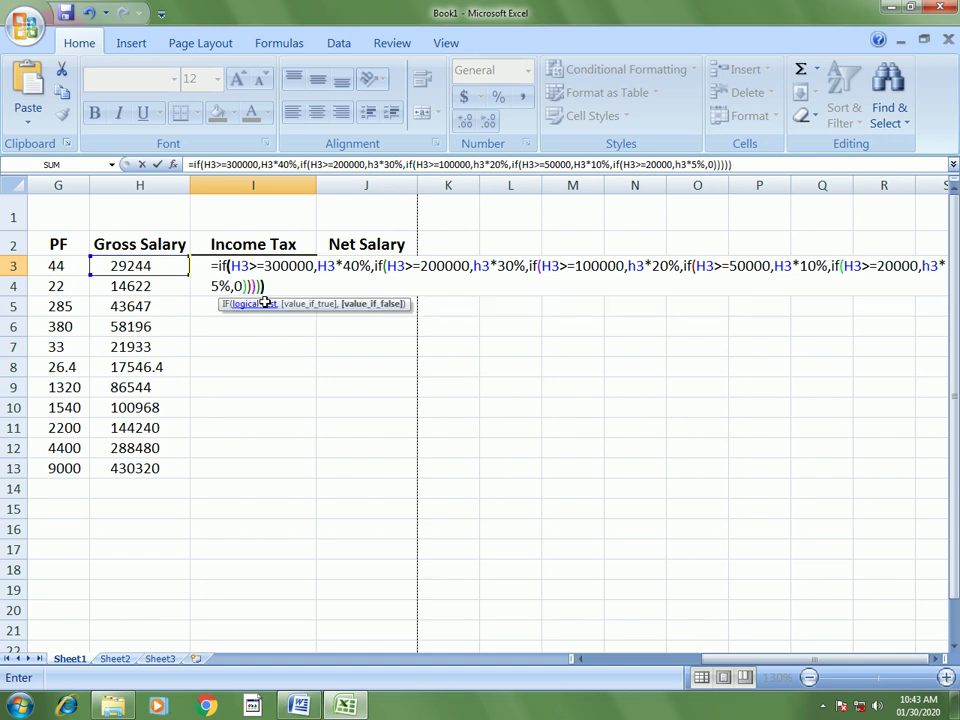
{"action": "key", "text": "Return"}
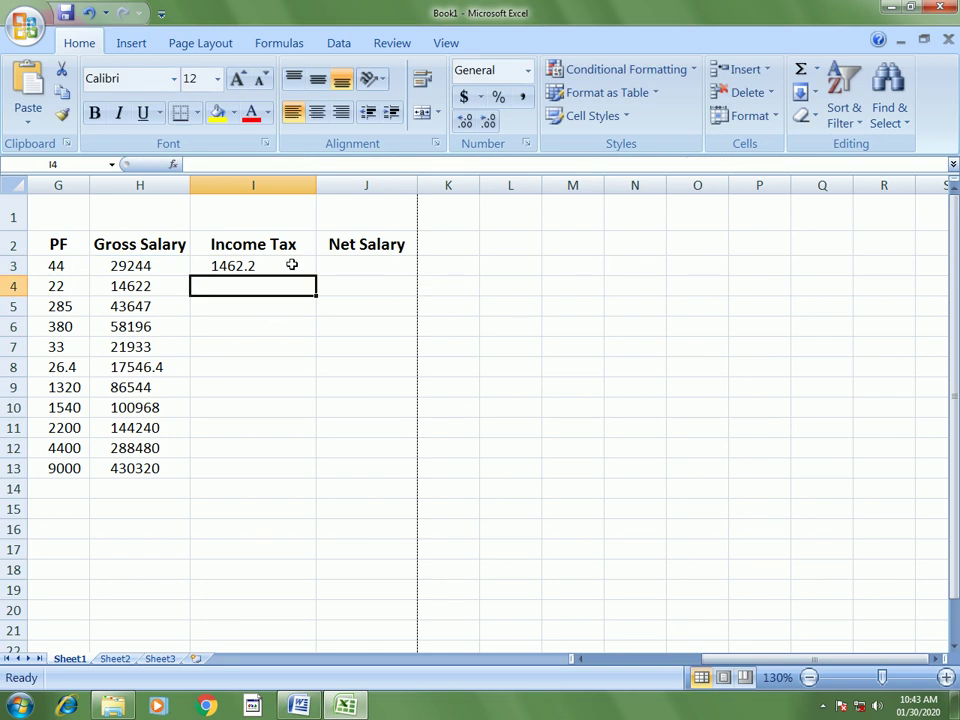
{"action": "left_click", "coordinate": [292, 272]}
{"action": "double_click", "coordinate": [315, 277]}
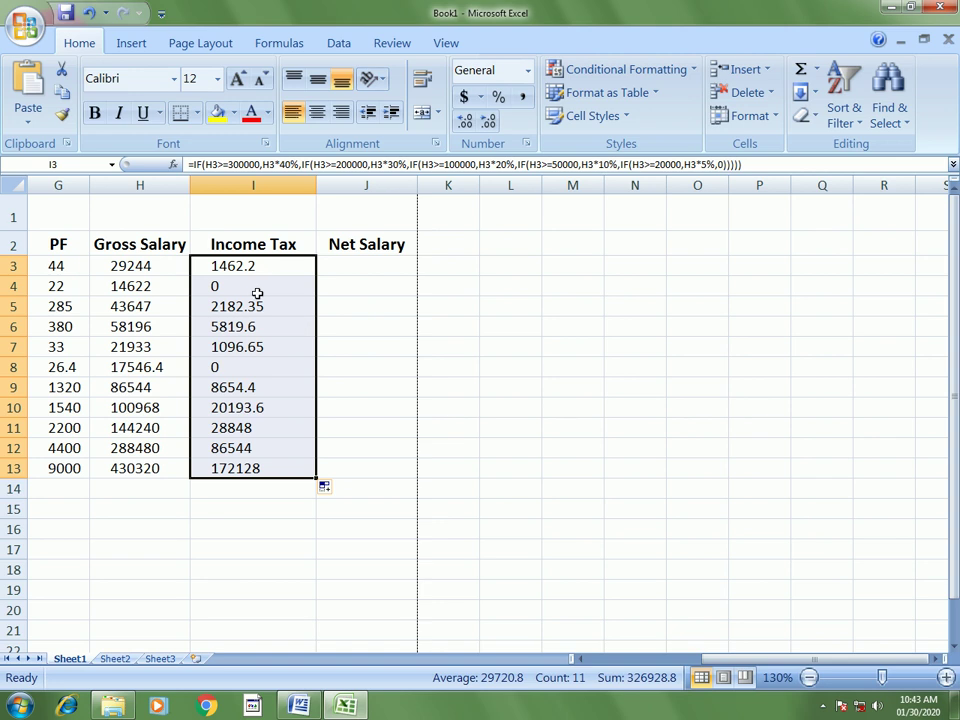
Enter =H3-I3 in J3 and fill it down to J13
{"action": "left_click", "coordinate": [351, 266]}
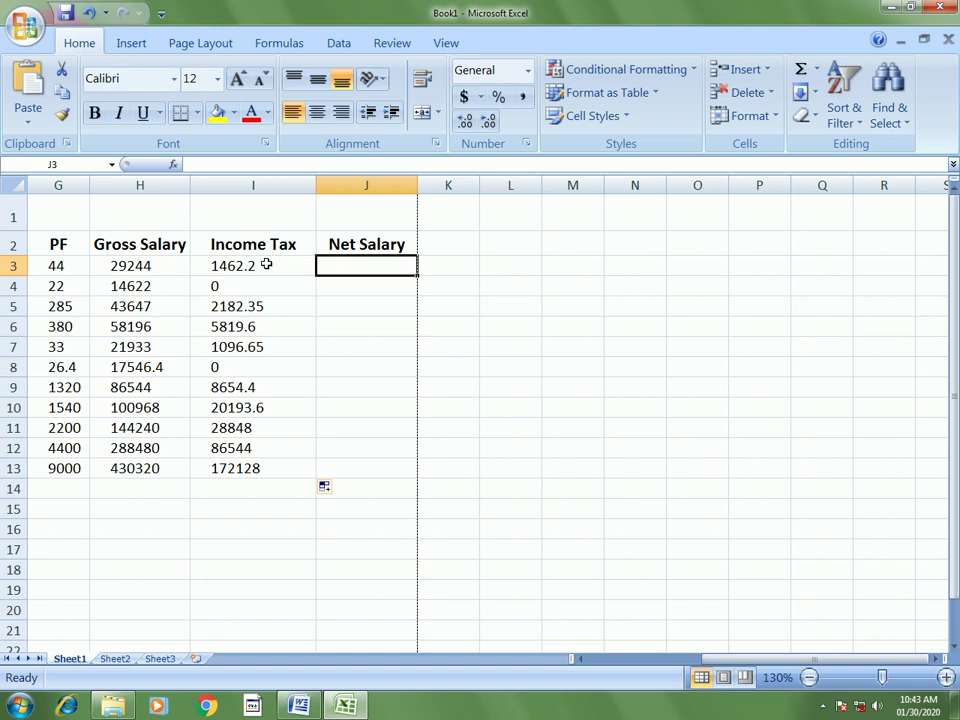
{"action": "type", "text": "="}
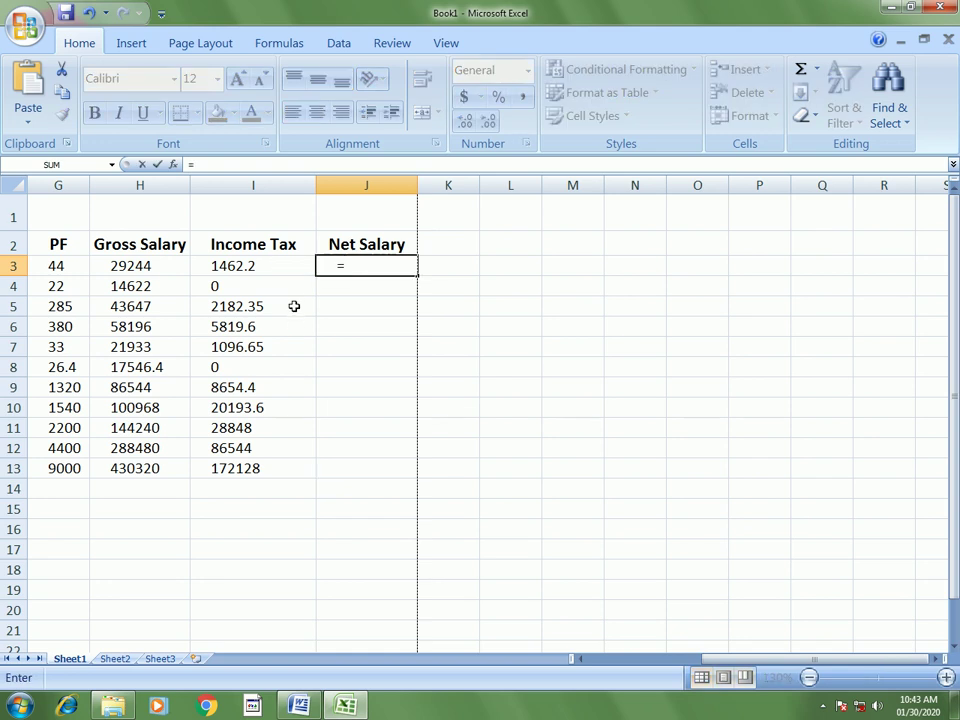
{"action": "left_click", "coordinate": [128, 268]}
{"action": "type", "text": "-"}
{"action": "left_click", "coordinate": [226, 266]}
{"action": "key", "text": "Return"}
{"action": "left_click", "coordinate": [410, 270]}
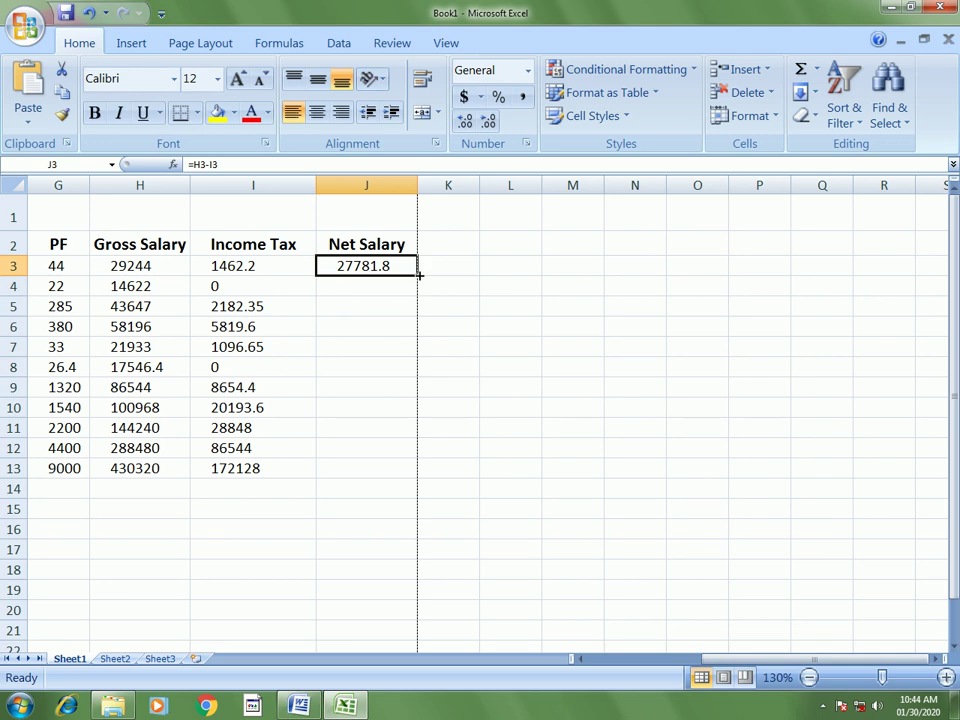
{"action": "double_click", "coordinate": [418, 273]}
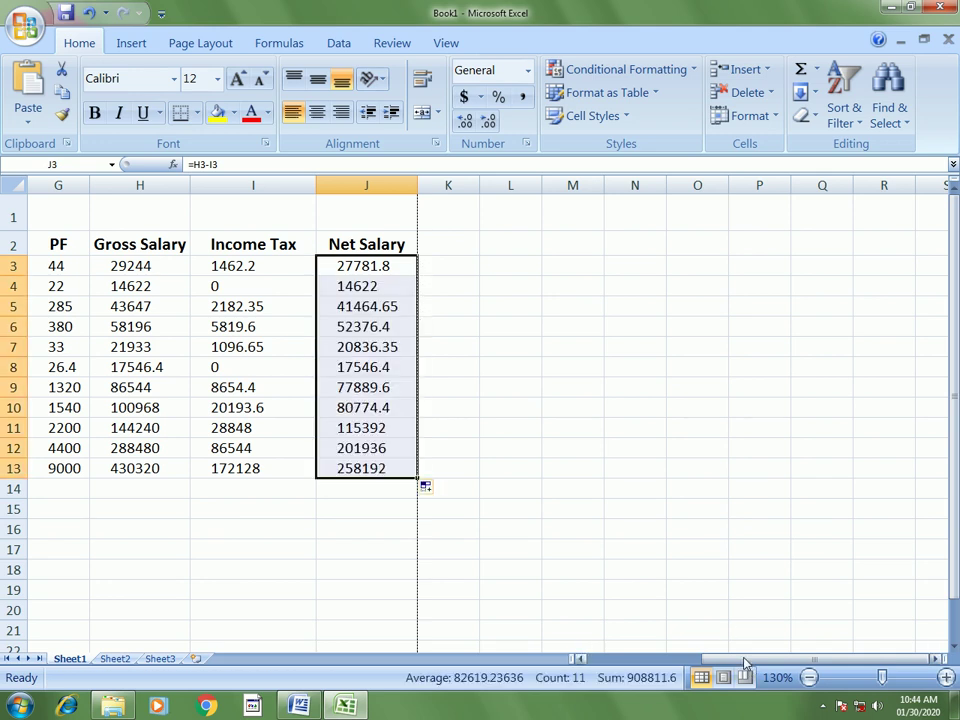
{"action": "left_click_drag", "start_coordinate": [726, 662], "coordinate": [658, 662]}
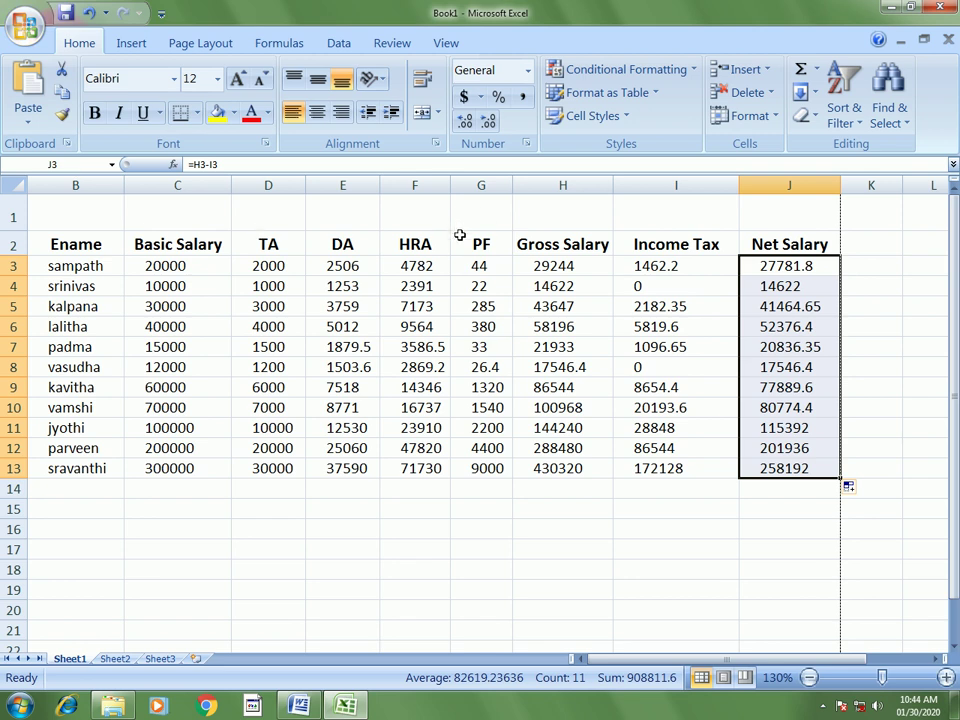
Merge A1:J1 and enter the title EMPLOYEE SALARY DETAILS
{"action": "left_click_drag", "start_coordinate": [768, 215], "coordinate": [100, 215]}
{"action": "left_click_drag", "start_coordinate": [783, 215], "coordinate": [108, 217]}
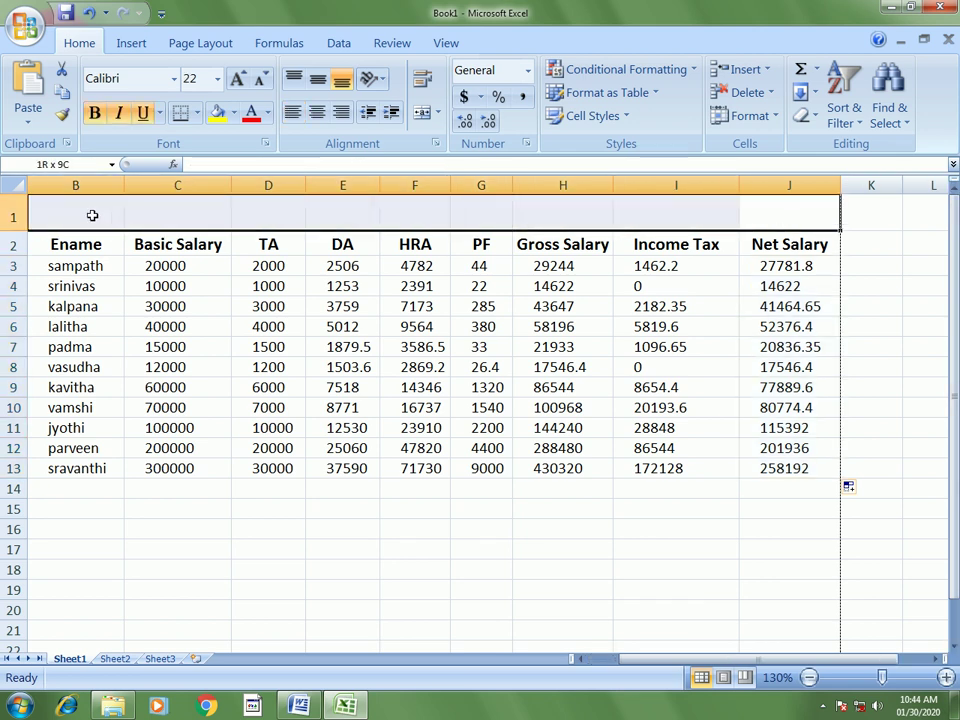
{"action": "left_click_drag", "start_coordinate": [108, 217], "coordinate": [19, 206]}
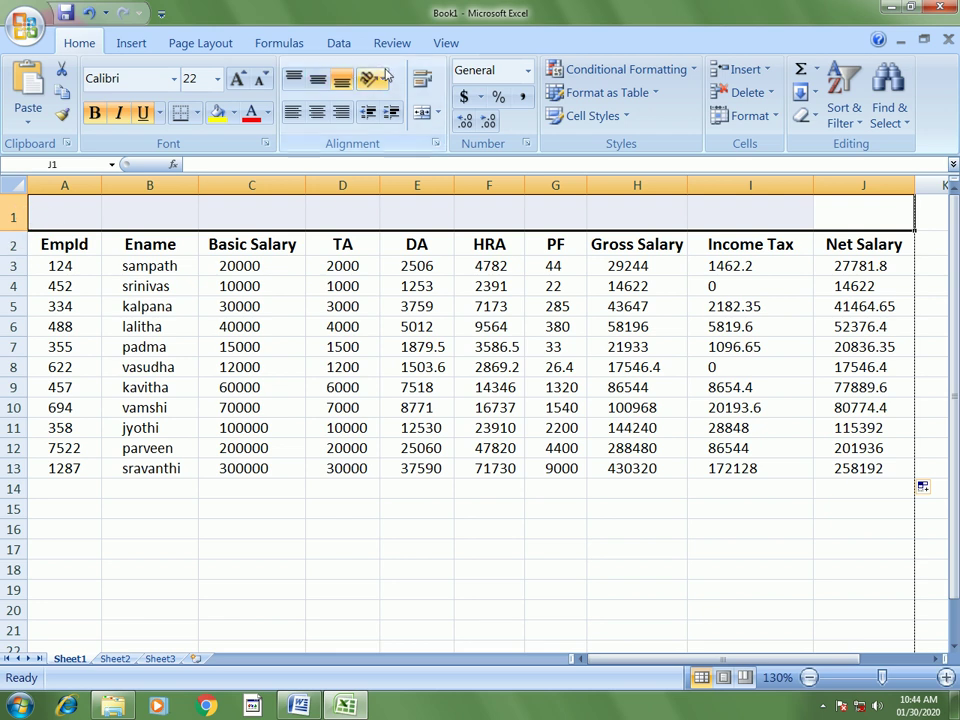
{"action": "left_click", "coordinate": [424, 116]}
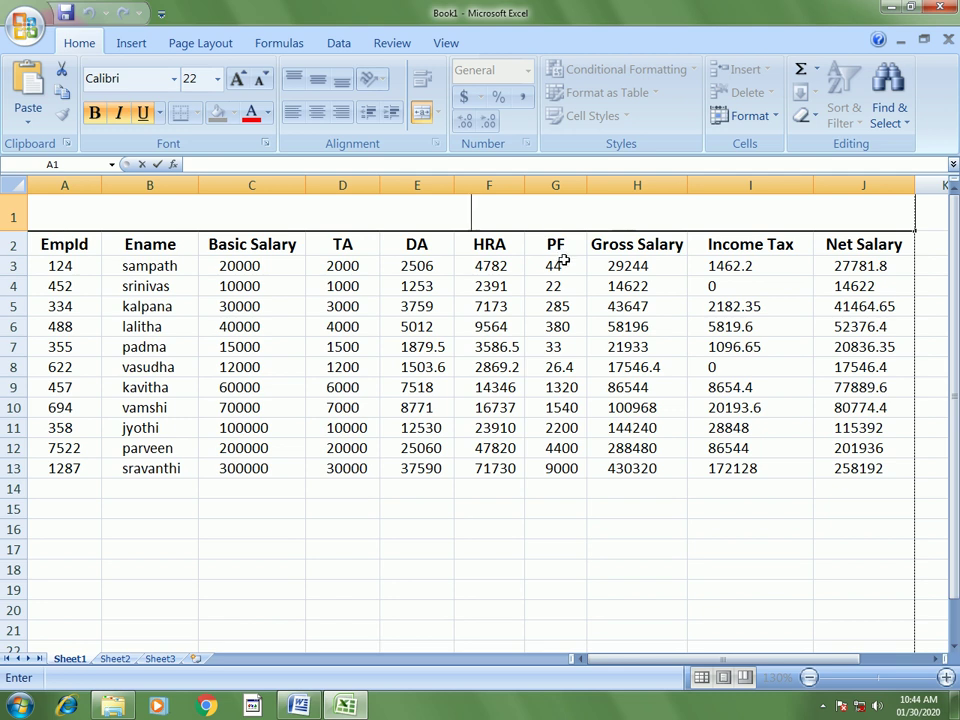
{"action": "type", "text": "EMPLOYEE SALARY DETAILS"}
{"action": "left_click", "coordinate": [408, 388]}
Make row 1 taller and middle-align the title vertically
{"action": "left_click_drag", "start_coordinate": [24, 231], "coordinate": [24, 256]}
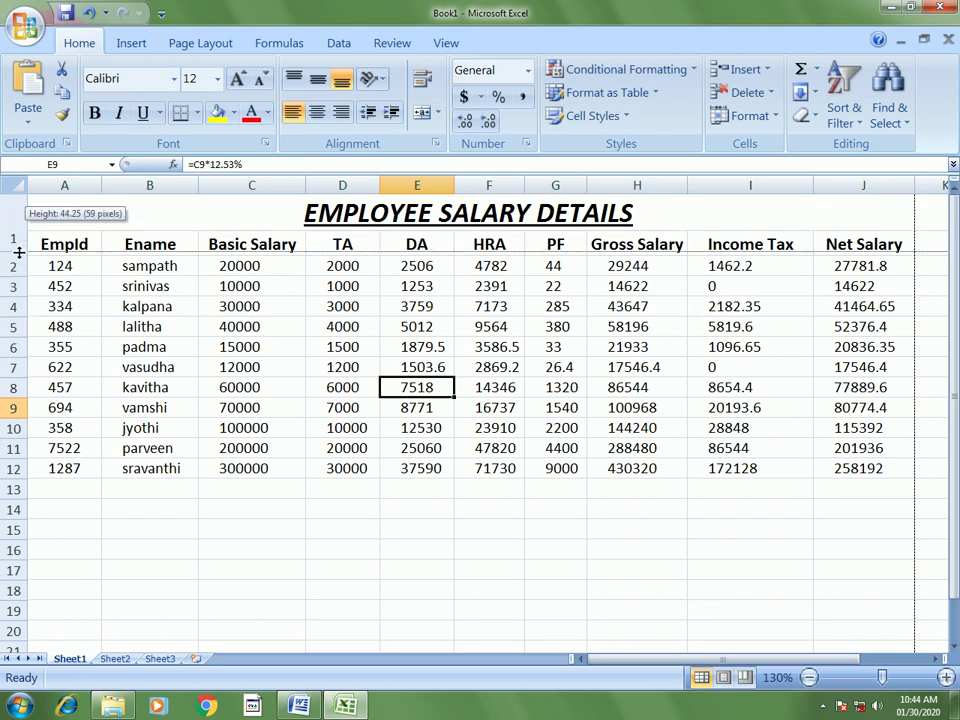
{"action": "left_click", "coordinate": [361, 198]}
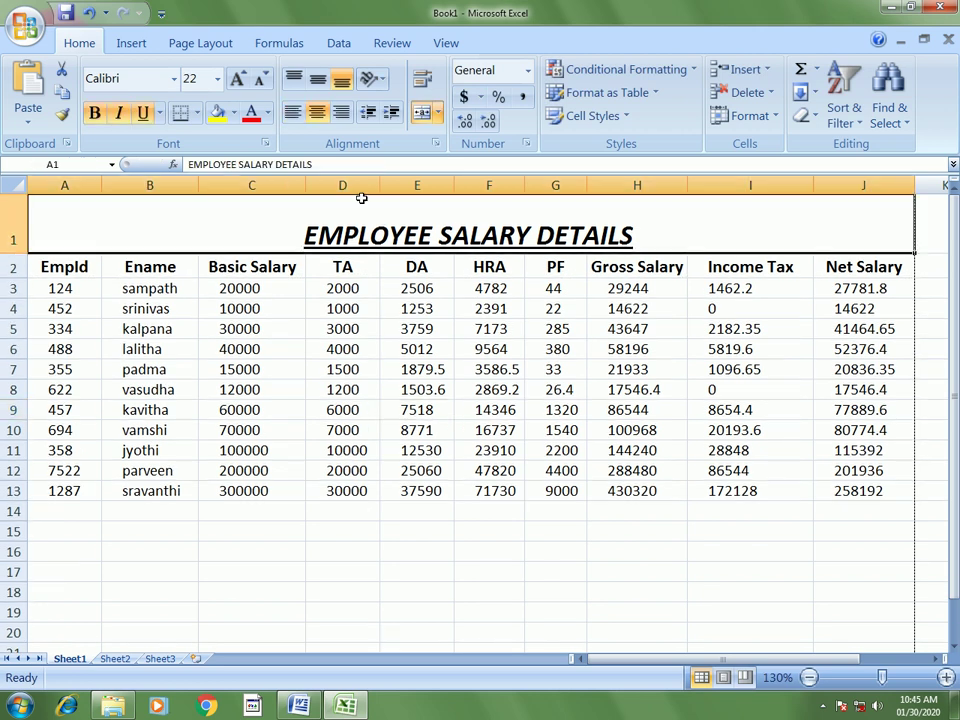
{"action": "left_click", "coordinate": [317, 79]}
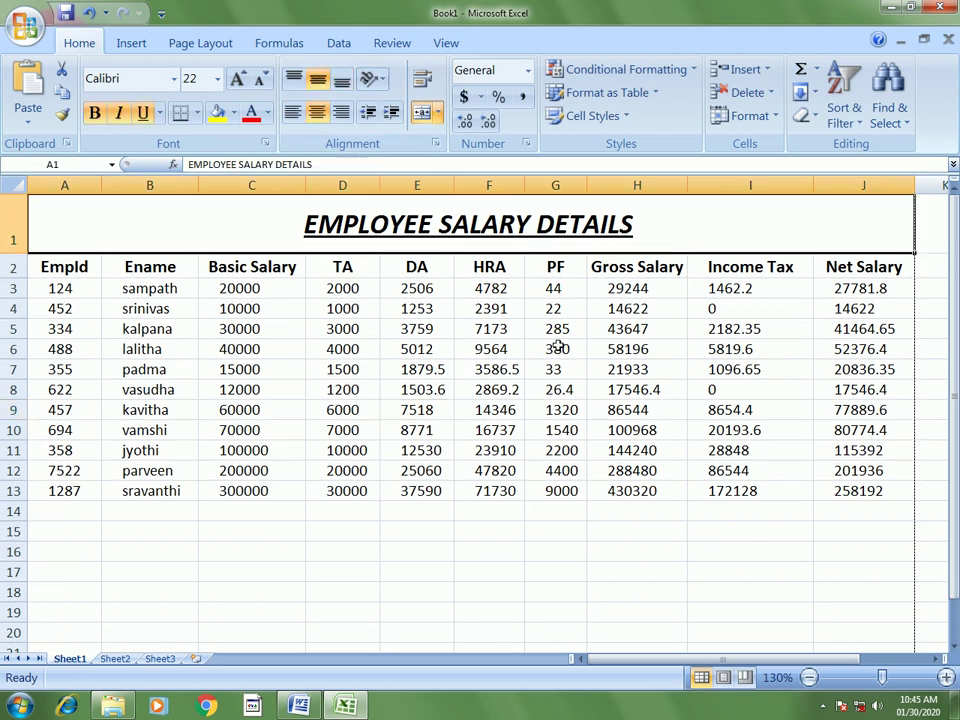
Save the workbook as '2' in the Desktop folder 56
{"action": "left_click", "coordinate": [22, 26]}
{"action": "left_click", "coordinate": [45, 172]}
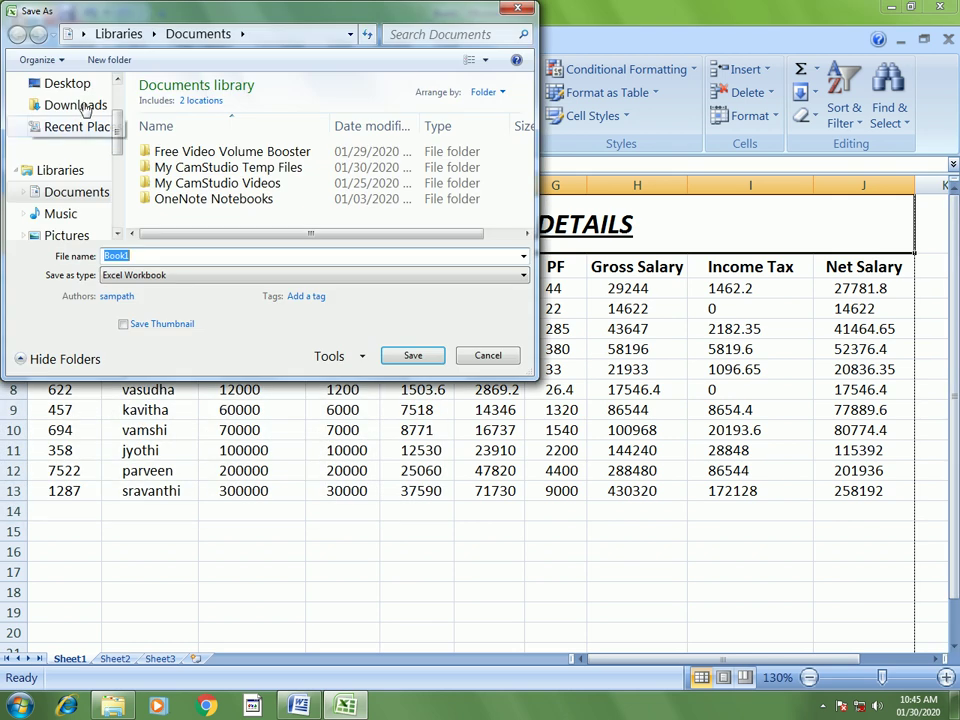
{"action": "left_click", "coordinate": [62, 88]}
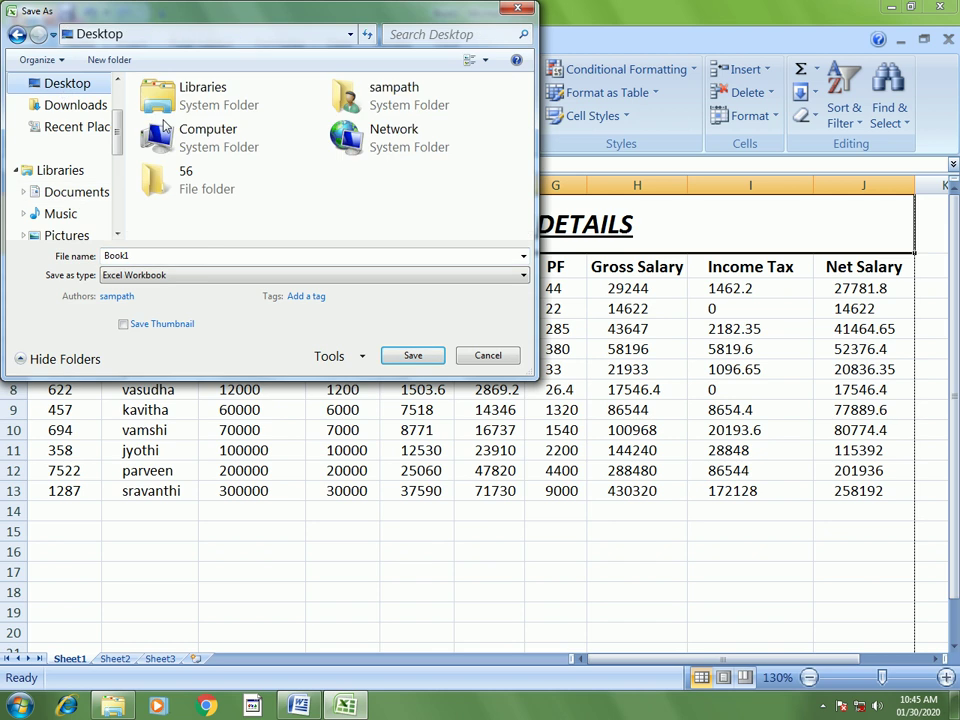
{"action": "double_click", "coordinate": [181, 186]}
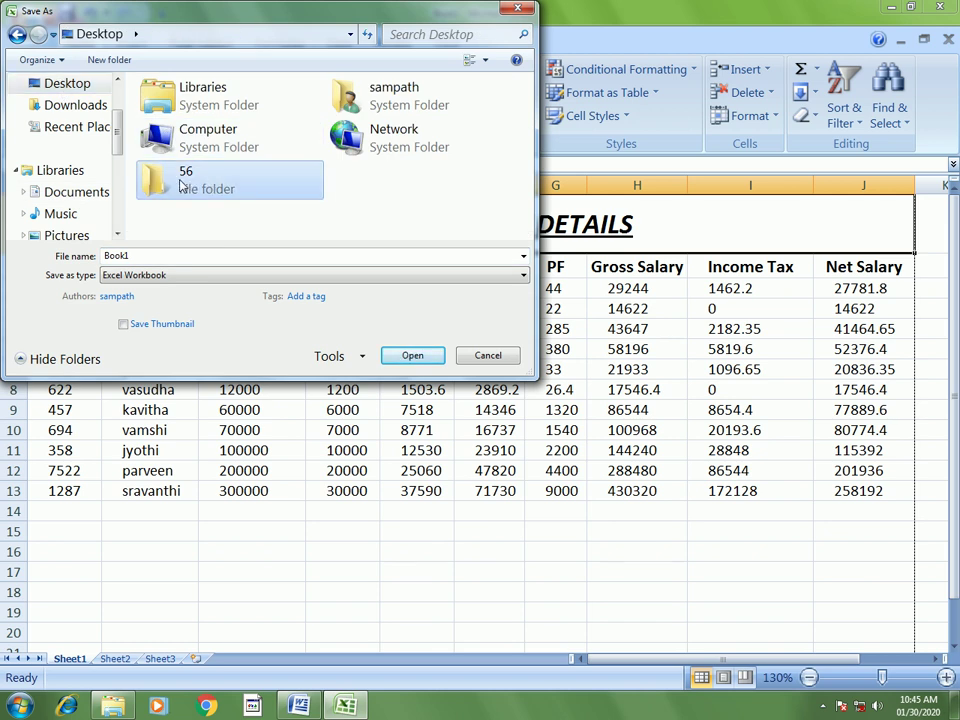
{"action": "double_click", "coordinate": [135, 255]}
{"action": "type", "text": "2"}
{"action": "left_click", "coordinate": [406, 357]}
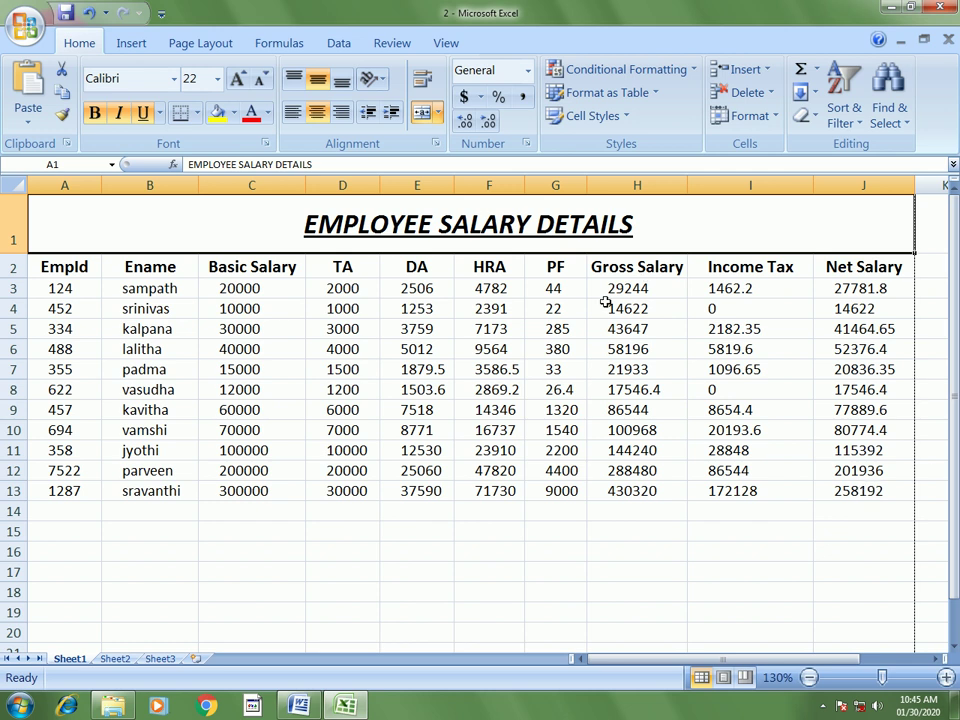
Apply All Borders to the table range A2:J13
{"action": "left_click_drag", "start_coordinate": [46, 276], "coordinate": [846, 496]}
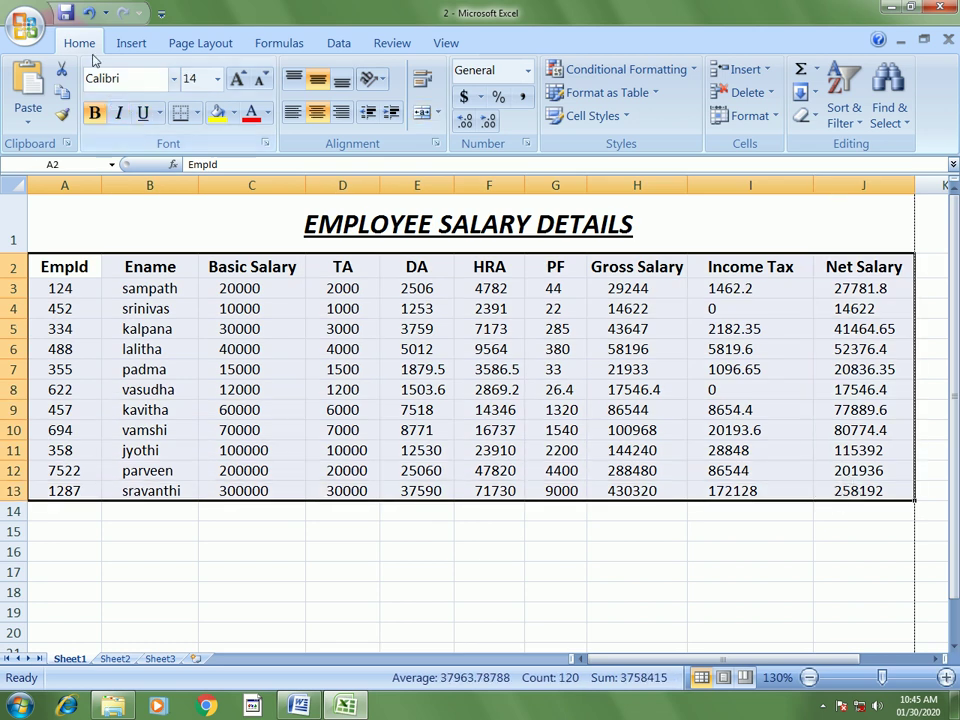
{"action": "left_click", "coordinate": [197, 113]}
{"action": "left_click", "coordinate": [212, 290]}
{"action": "left_click", "coordinate": [468, 555]}
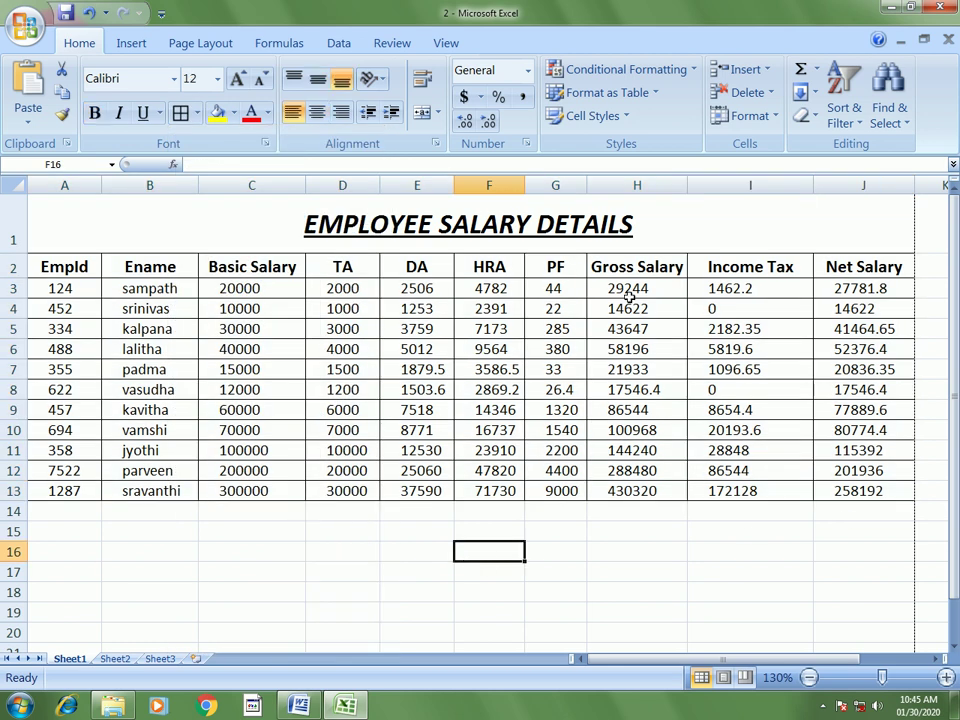
{"action": "left_click", "coordinate": [24, 24]}
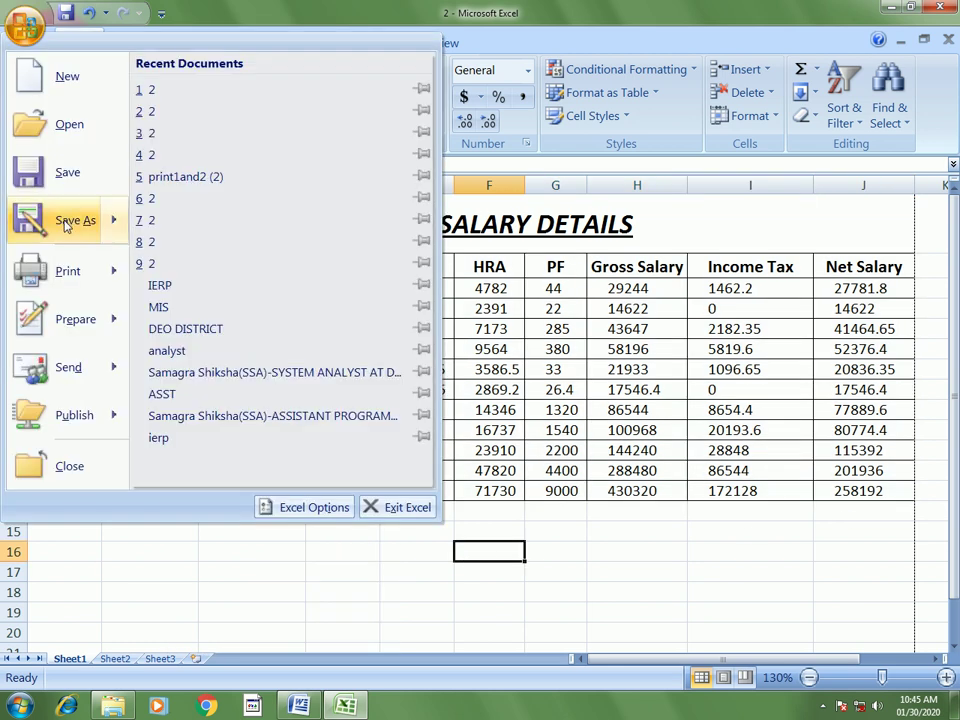
Check the bordered sheet in Print Preview, zooming in and out
{"action": "mouse_move", "coordinate": [100, 271]}
{"action": "left_click", "coordinate": [194, 228]}
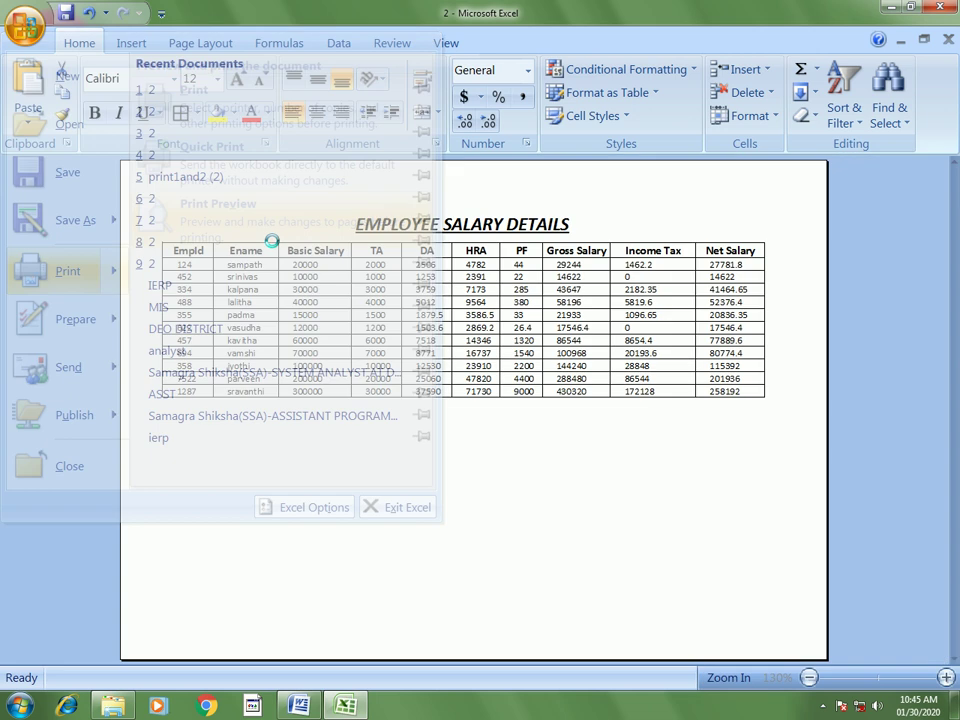
{"action": "left_click", "coordinate": [452, 228]}
{"action": "left_click", "coordinate": [452, 228]}
{"action": "left_click", "coordinate": [452, 228]}
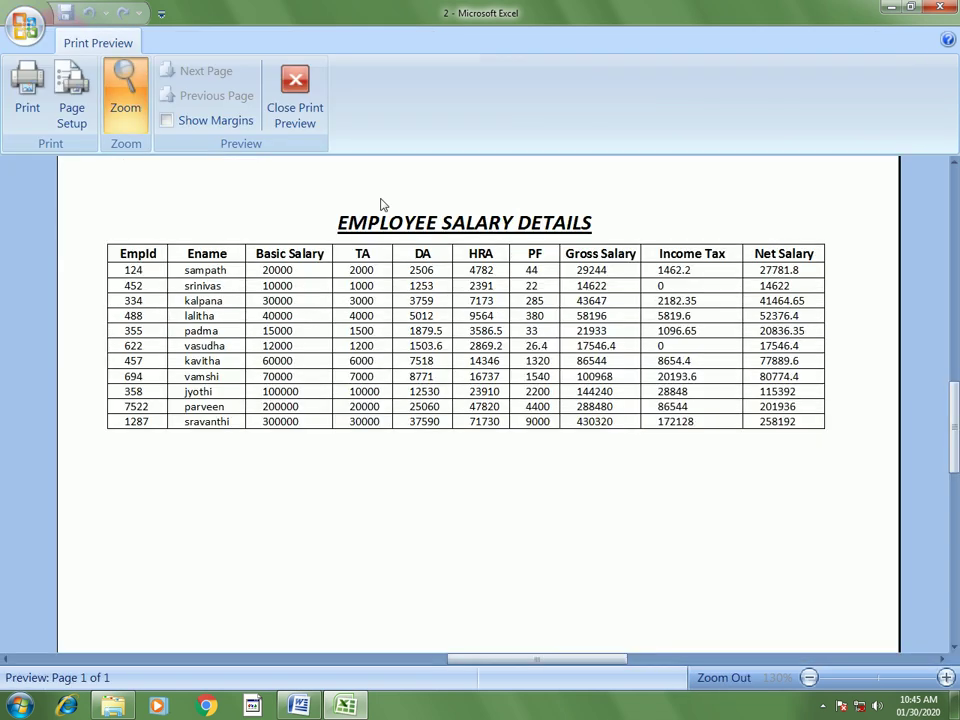
{"action": "left_click", "coordinate": [300, 121]}
Print pages 1 to 1 of the sheet to Send To OneNote 2007
{"action": "left_click", "coordinate": [24, 14]}
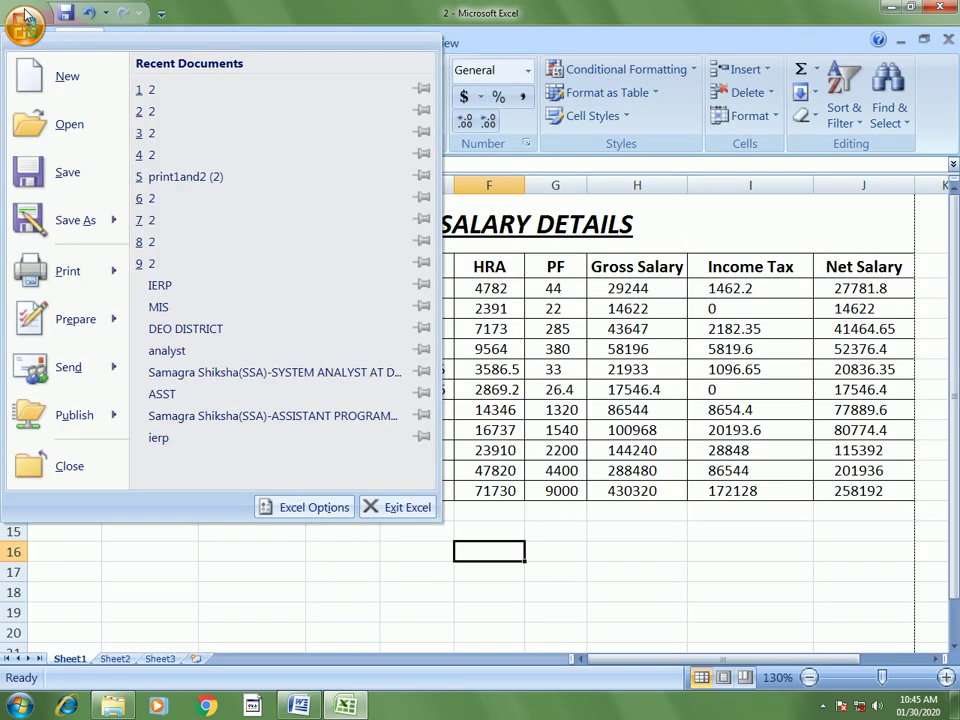
{"action": "left_click", "coordinate": [62, 272]}
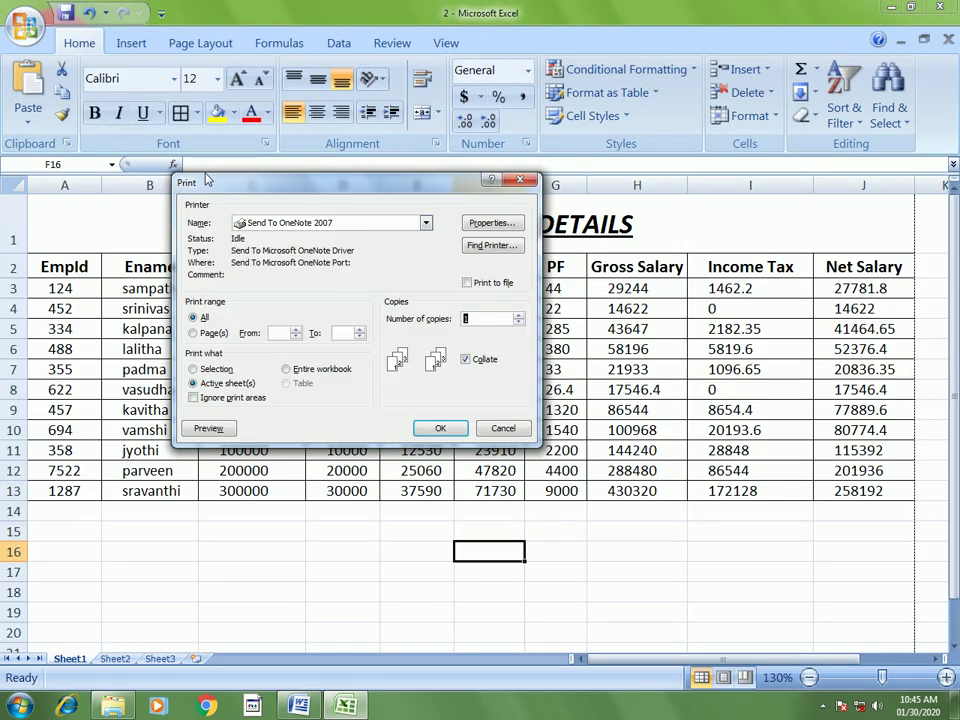
{"action": "left_click_drag", "start_coordinate": [208, 180], "coordinate": [191, 137]}
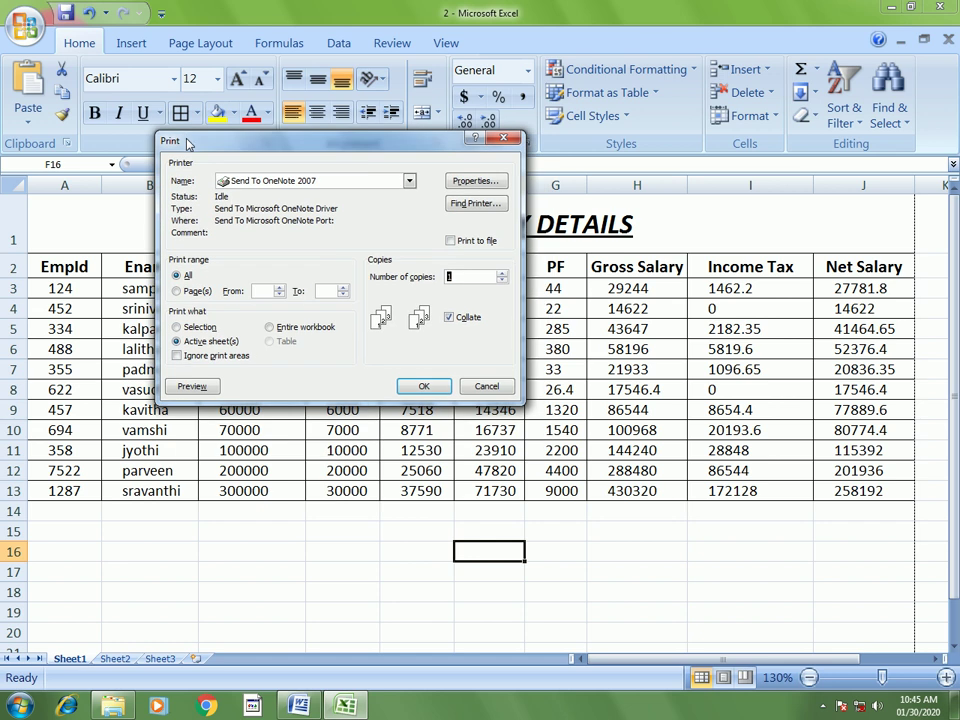
{"action": "left_click", "coordinate": [250, 183]}
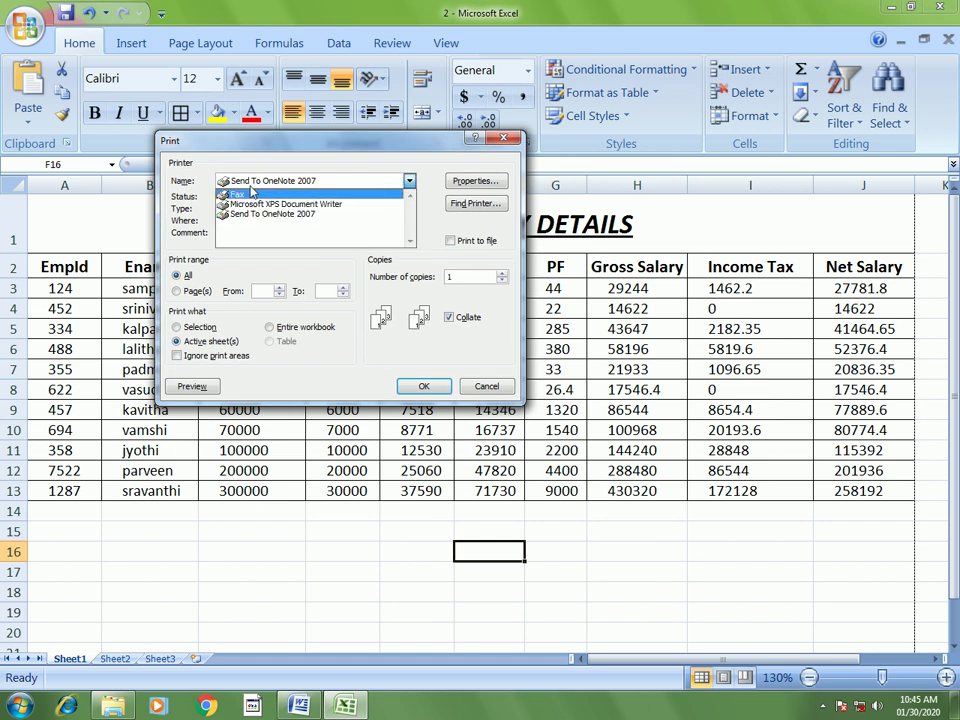
{"action": "left_click", "coordinate": [250, 215]}
{"action": "left_click", "coordinate": [197, 291]}
{"action": "type", "text": "1"}
{"action": "left_click", "coordinate": [322, 291]}
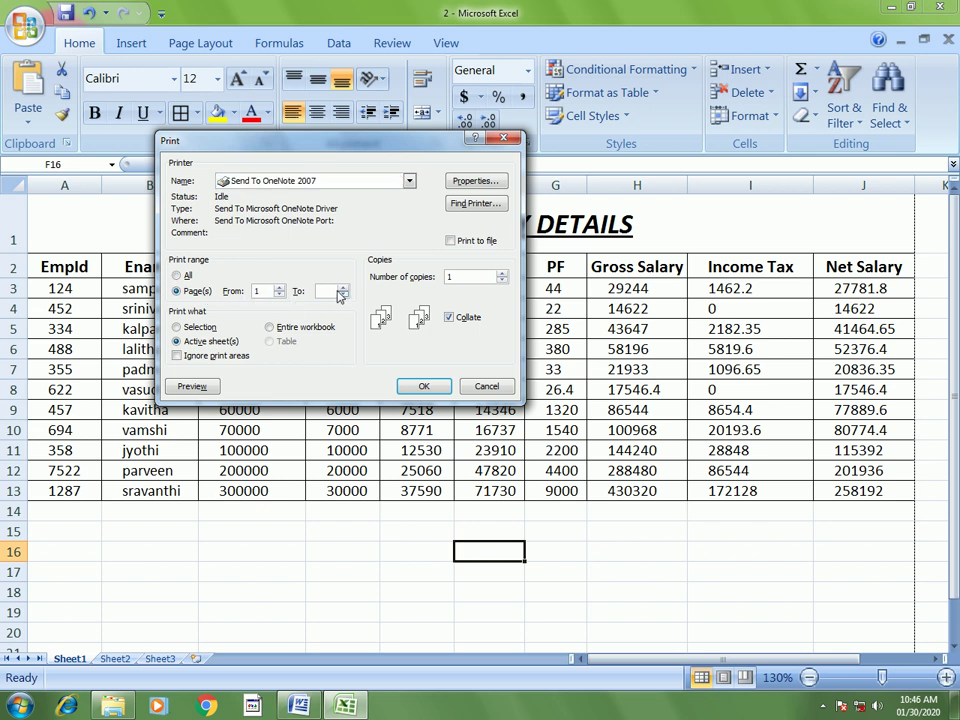
{"action": "type", "text": "1"}
{"action": "left_click", "coordinate": [425, 386]}
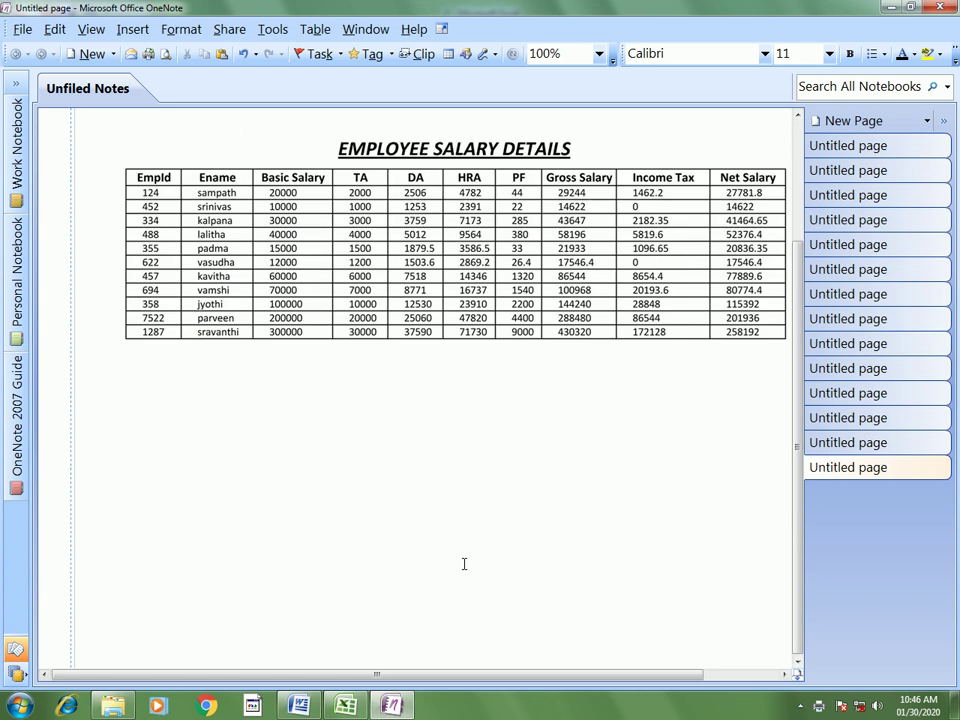
Scroll down the OneNote page to review the printed salary table
{"action": "scroll", "coordinate": [601, 365], "scroll_direction": "down", "scroll_amount": 1}
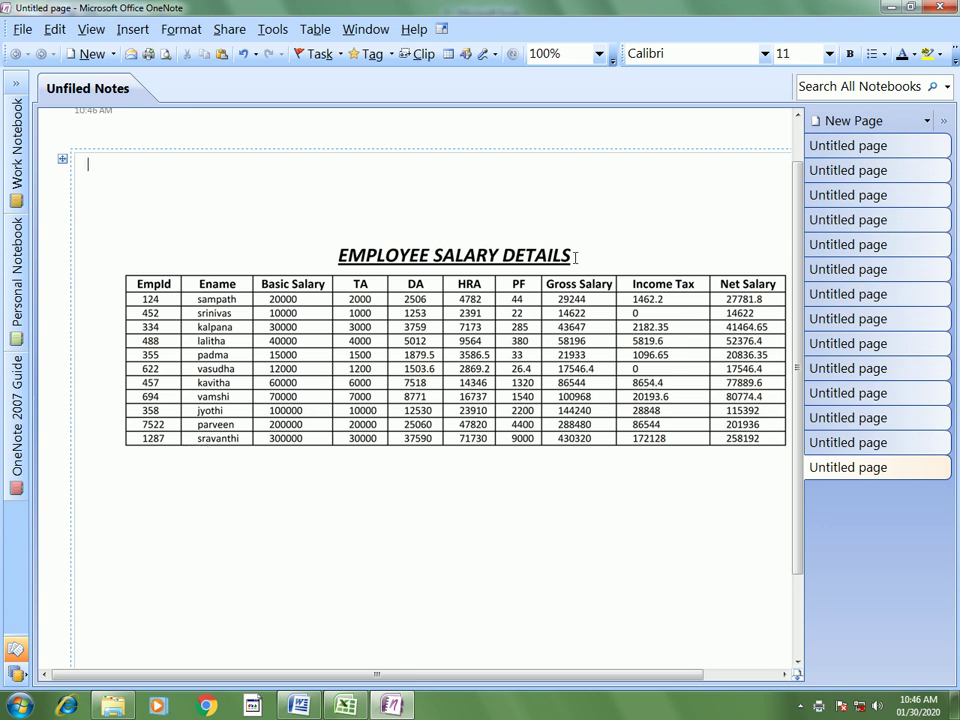
{"action": "left_click", "coordinate": [345, 706]}
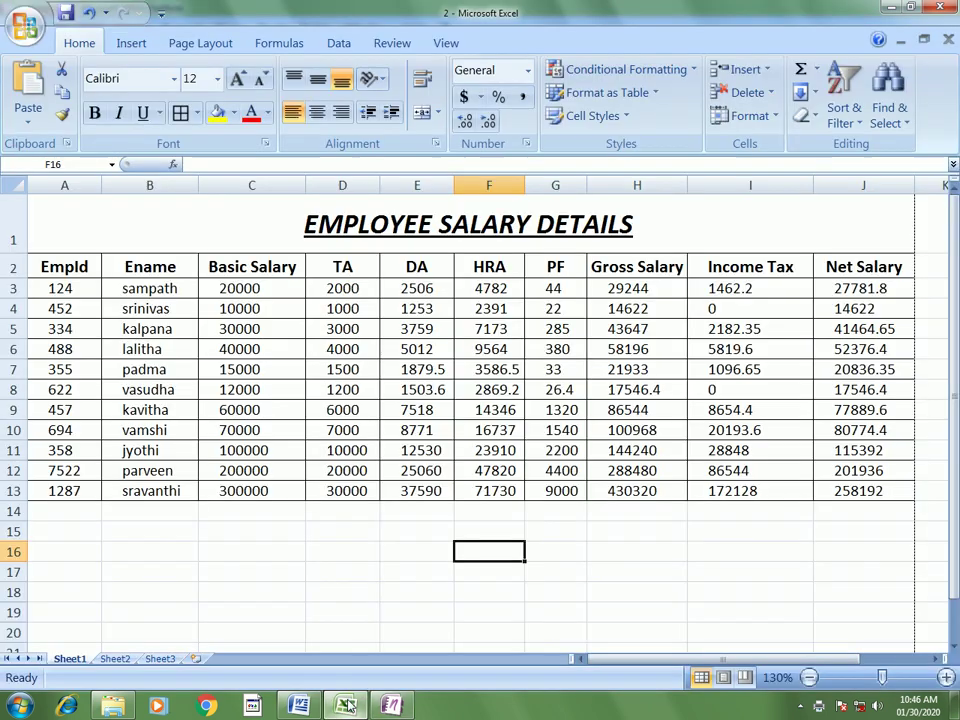